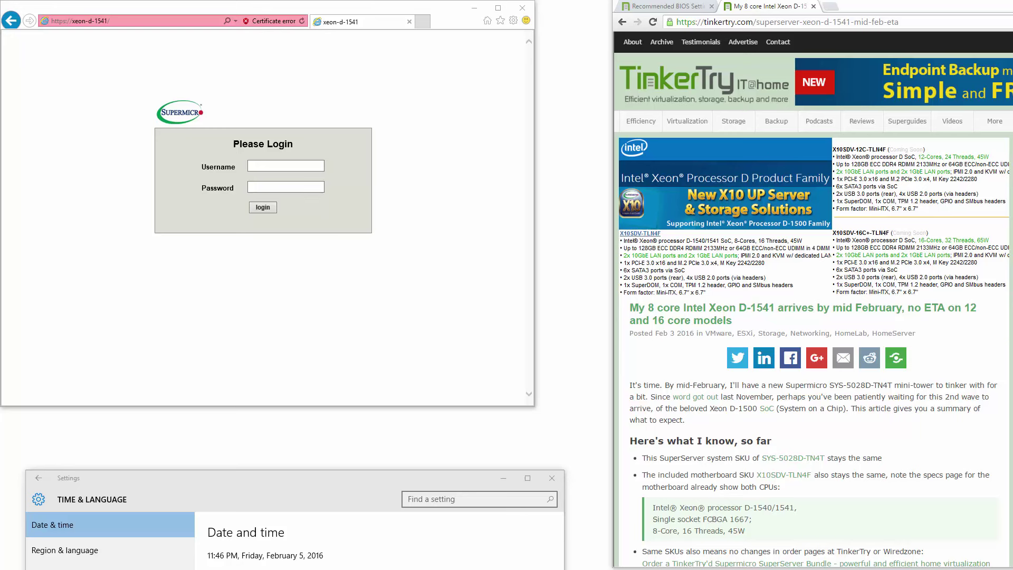
Step: Scroll the TinkerTry Xeon D-1541 article down to its Intel ARK CPU specs section
left_click(329, 562)
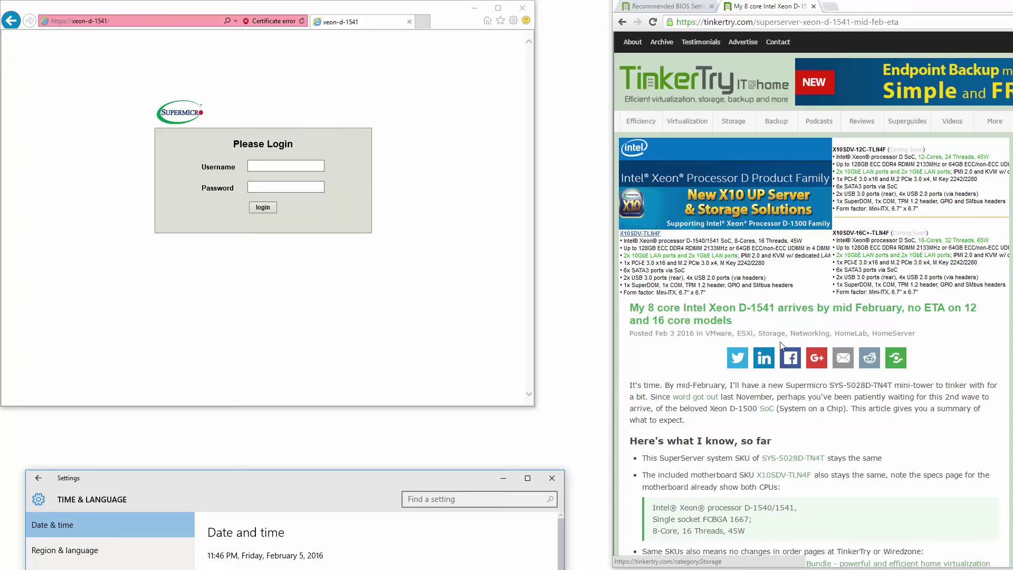
scroll(780, 341, "down", 3)
scroll(780, 339, "down", 2)
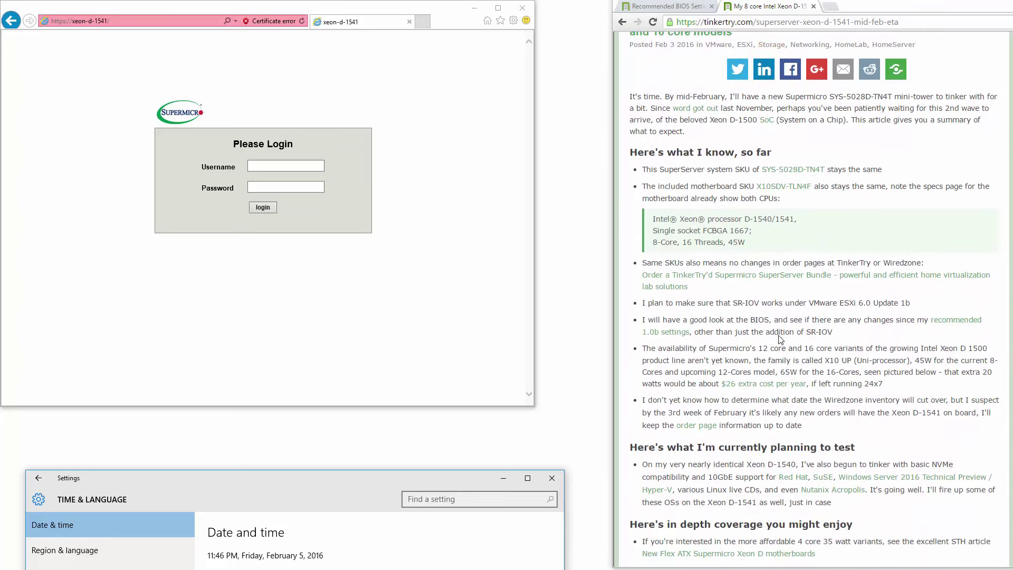
scroll(780, 335, "down", 1)
scroll(778, 332, "up", 6)
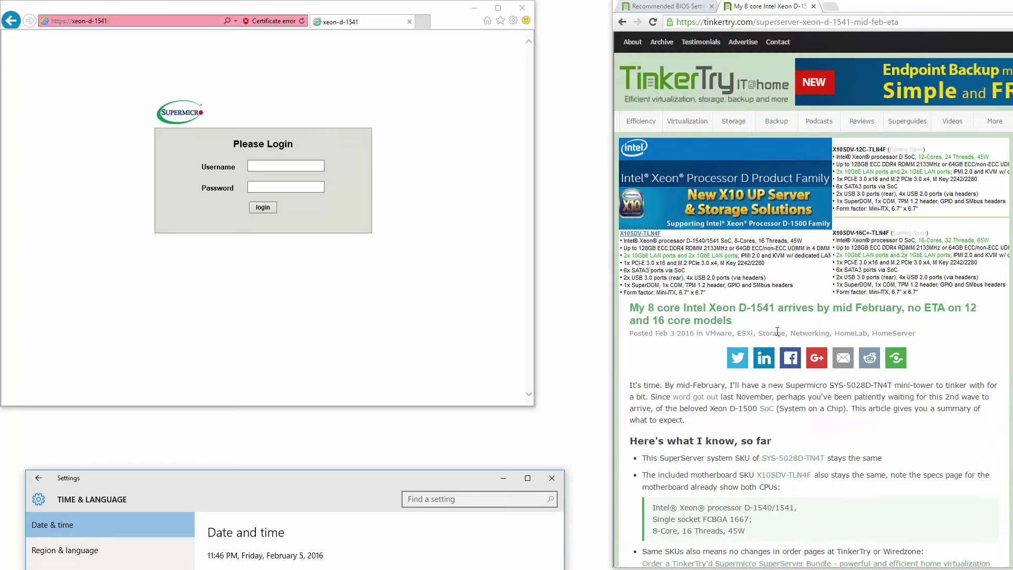
scroll(777, 331, "down", 1)
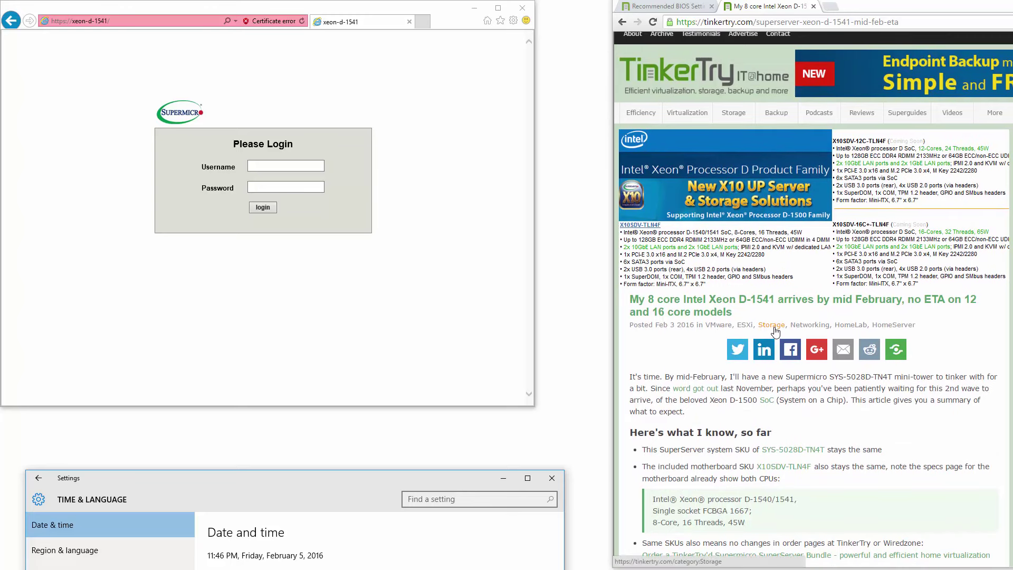
scroll(775, 331, "up", 1)
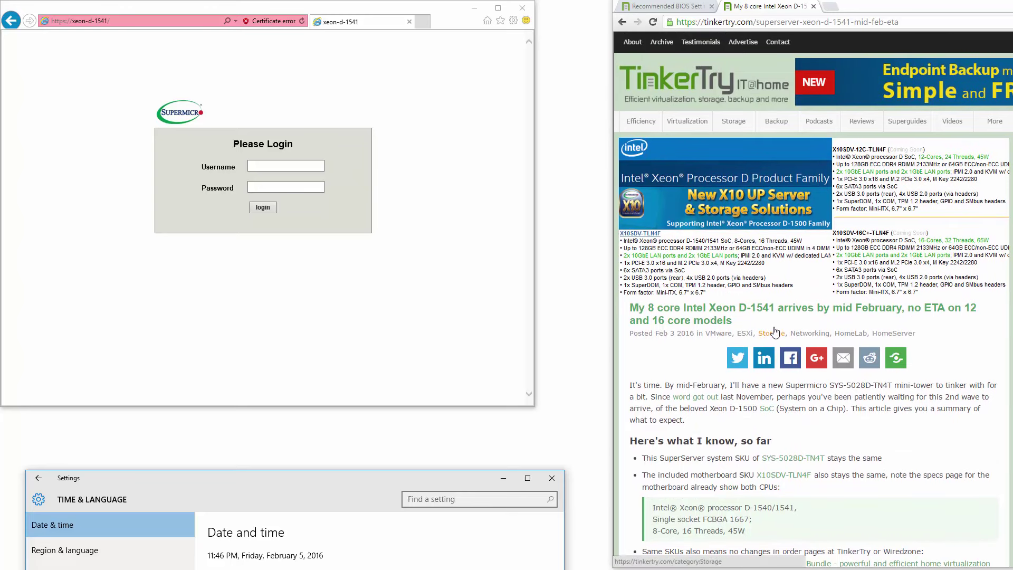
scroll(775, 331, "down", 8)
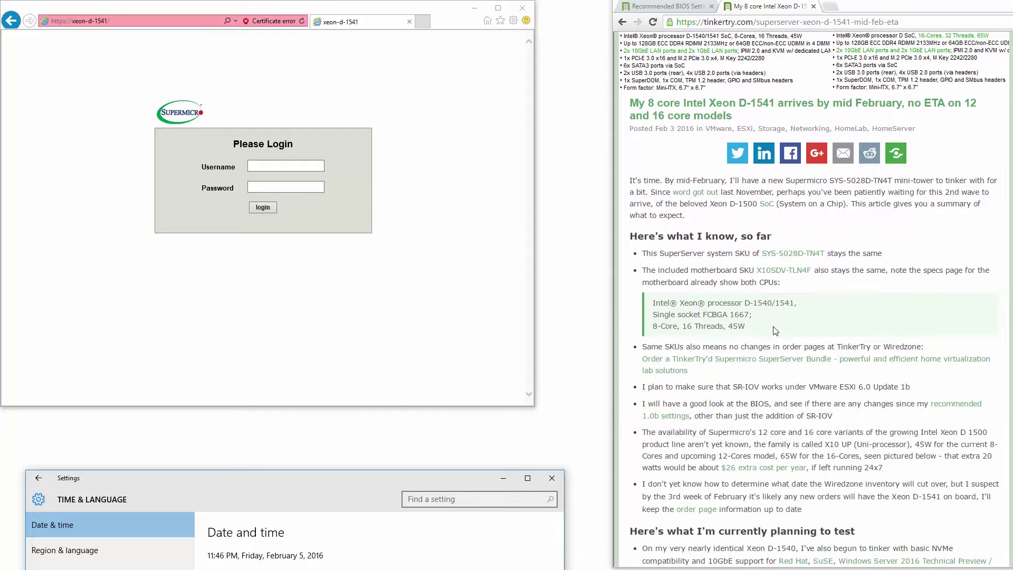
scroll(775, 331, "down", 6)
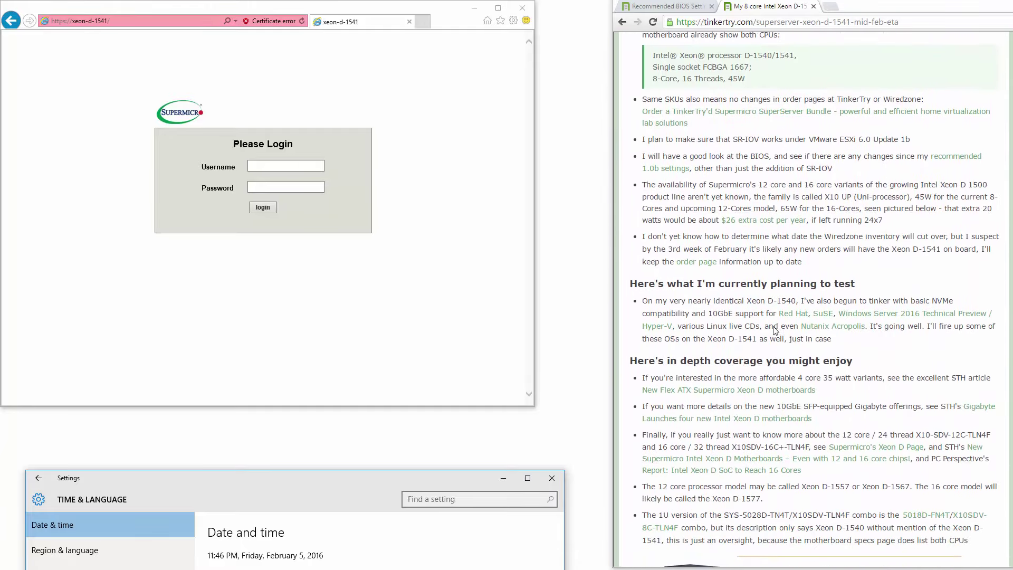
scroll(775, 331, "down", 8)
scroll(774, 331, "up", 10)
scroll(774, 332, "down", 10)
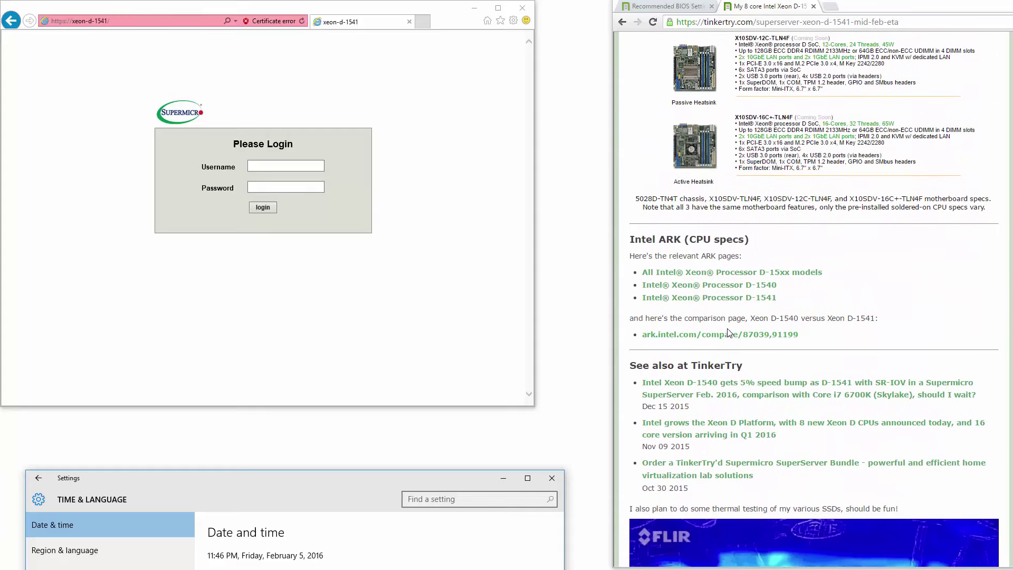
Step: Open the ARK D-1540 vs D-1541 comparison and scroll through its specification table
left_click(721, 335)
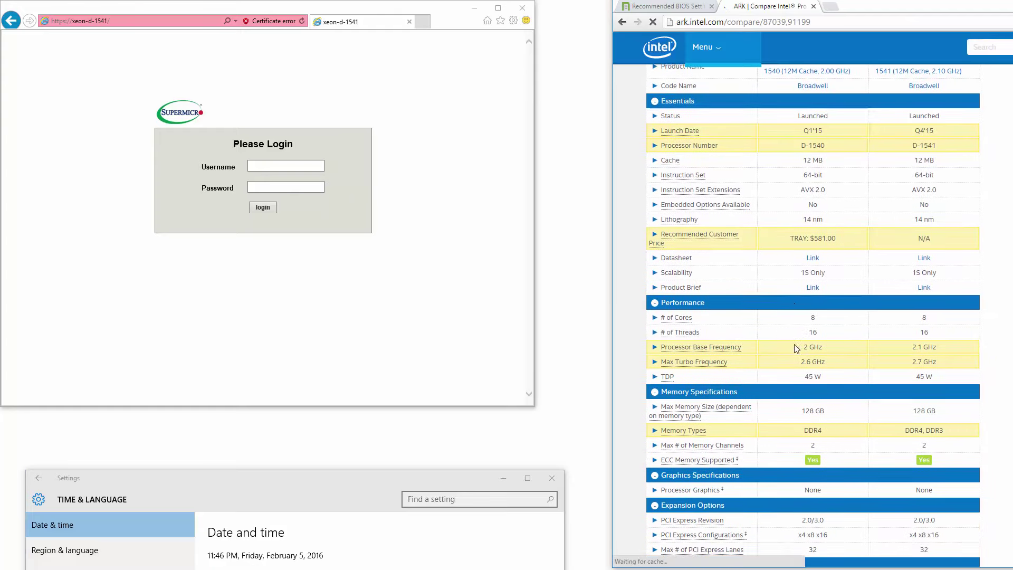
scroll(796, 348, "down", 7)
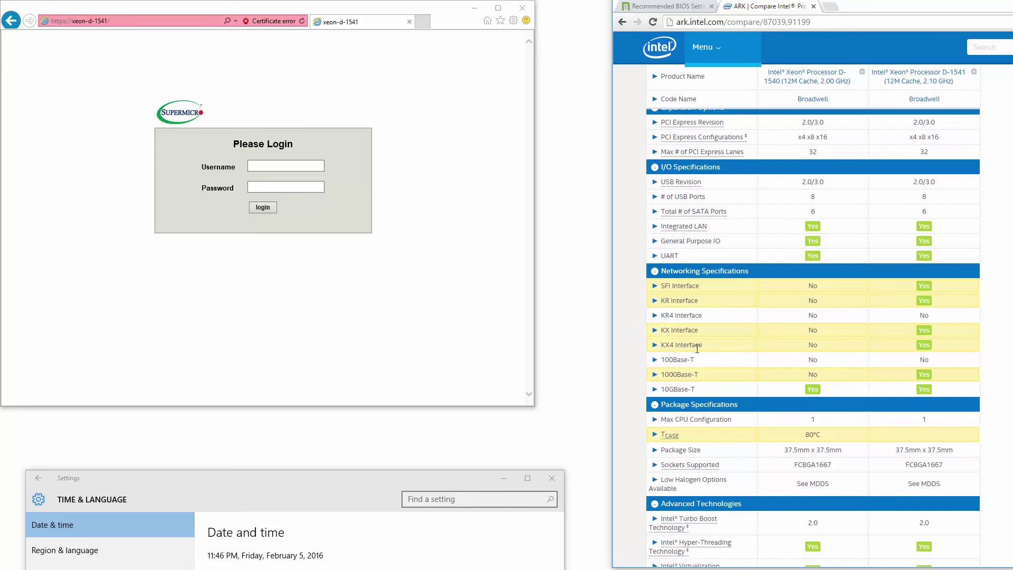
scroll(1001, 358, "down", 7)
scroll(1001, 358, "down", 1)
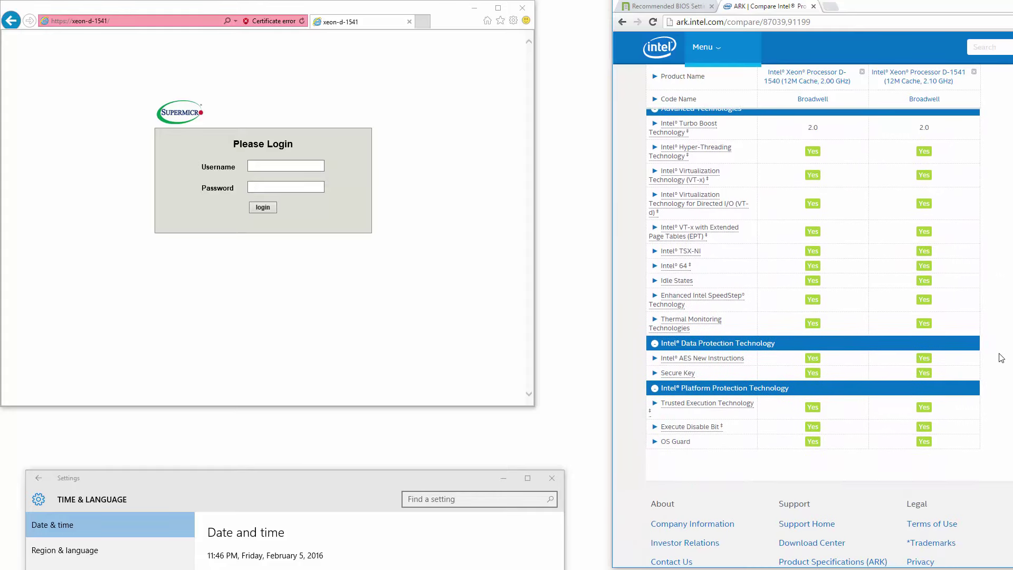
scroll(1001, 307, "up", 15)
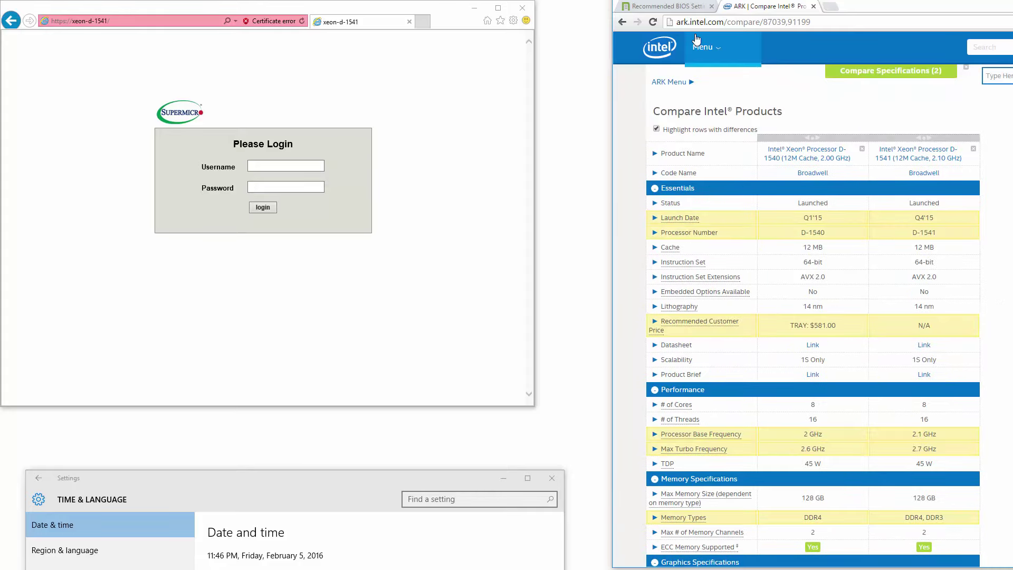
Step: Return to the BIOS settings article, then log in to the xeon-d-1541 IPMI with administrator credentials
left_click(669, 7)
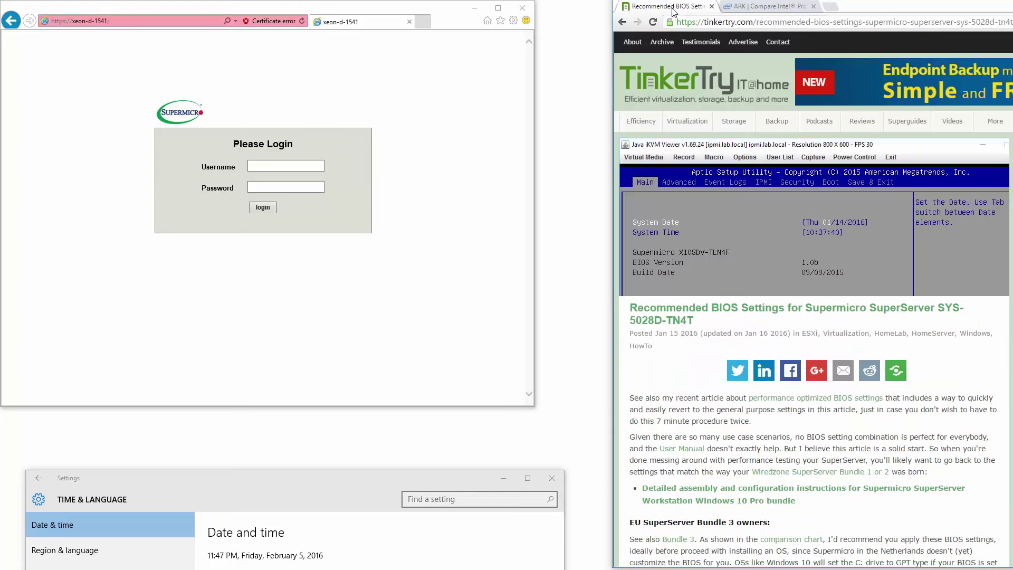
left_click(274, 167)
type("ADMIN")
key("Tab")
type("AD")
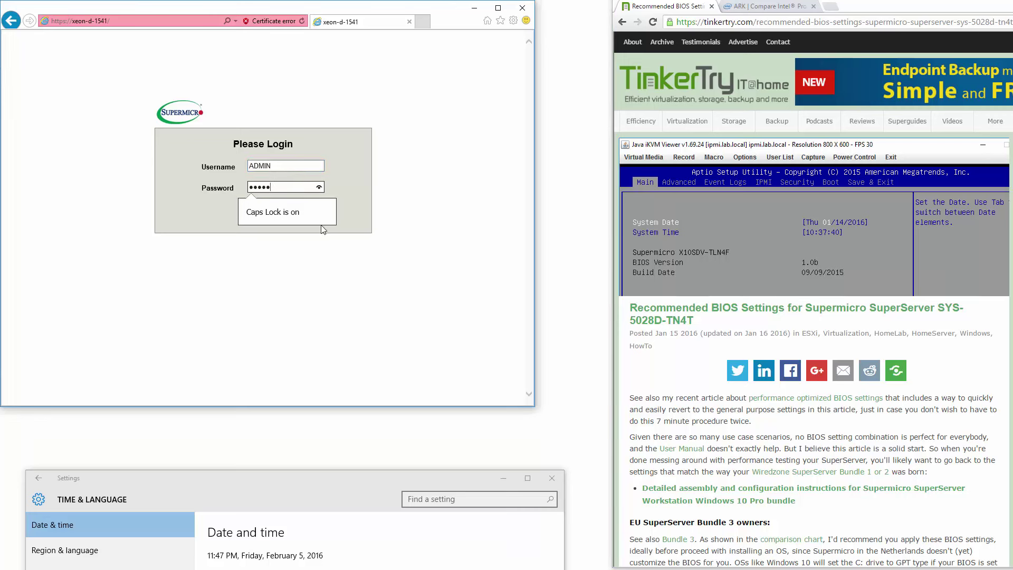
key("Return")
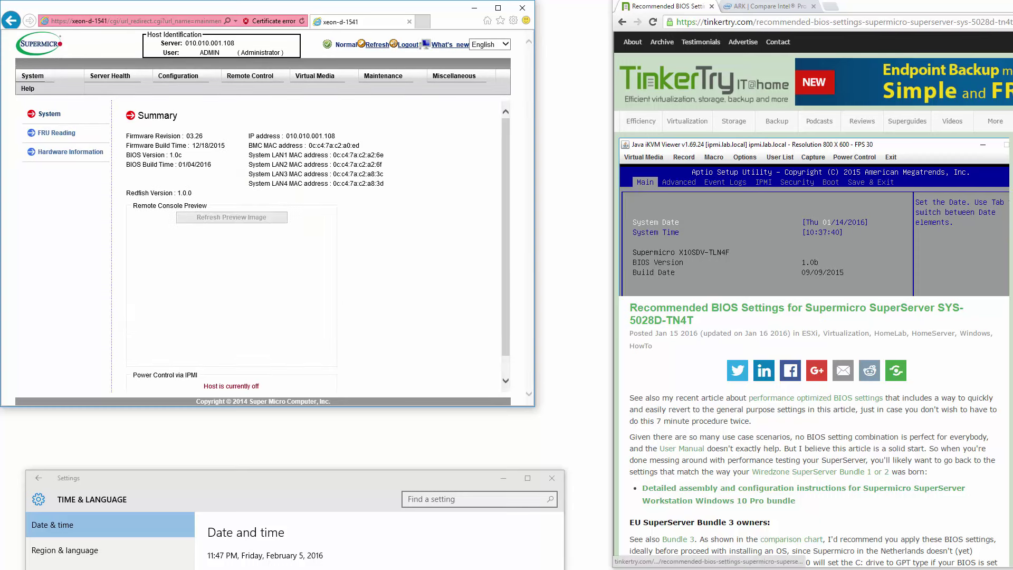
left_click(902, 308)
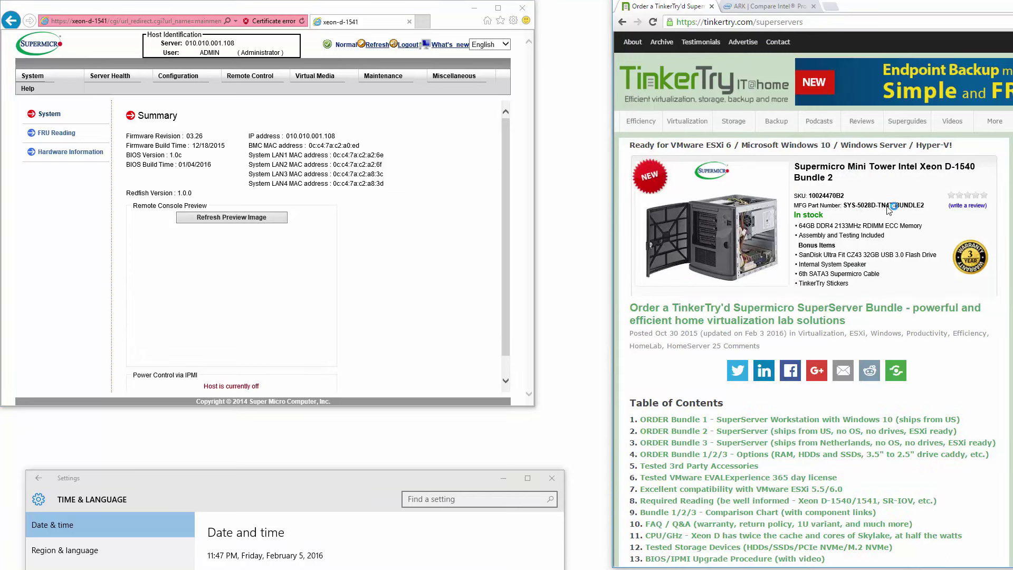
left_click(624, 27)
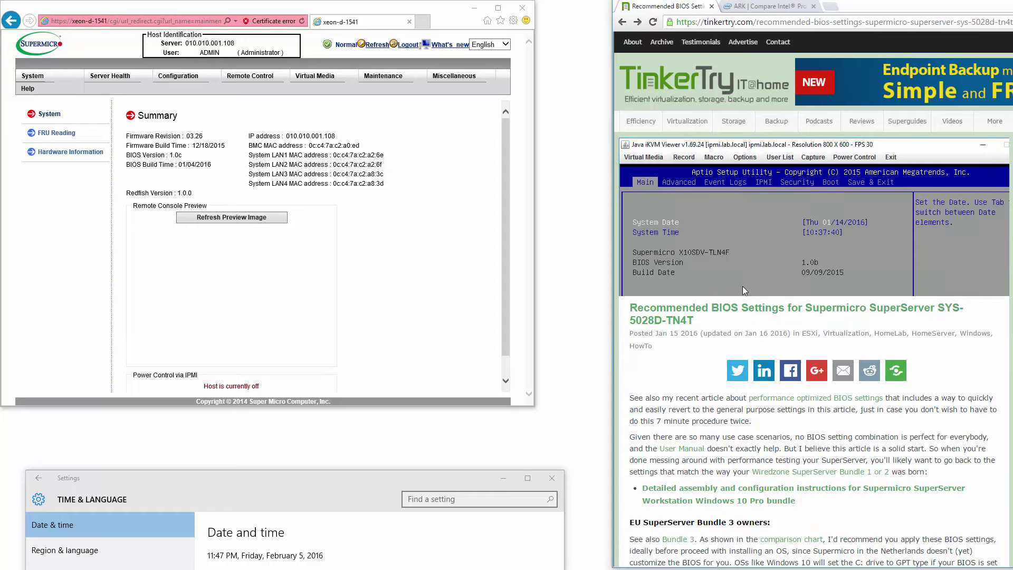
left_click(638, 22)
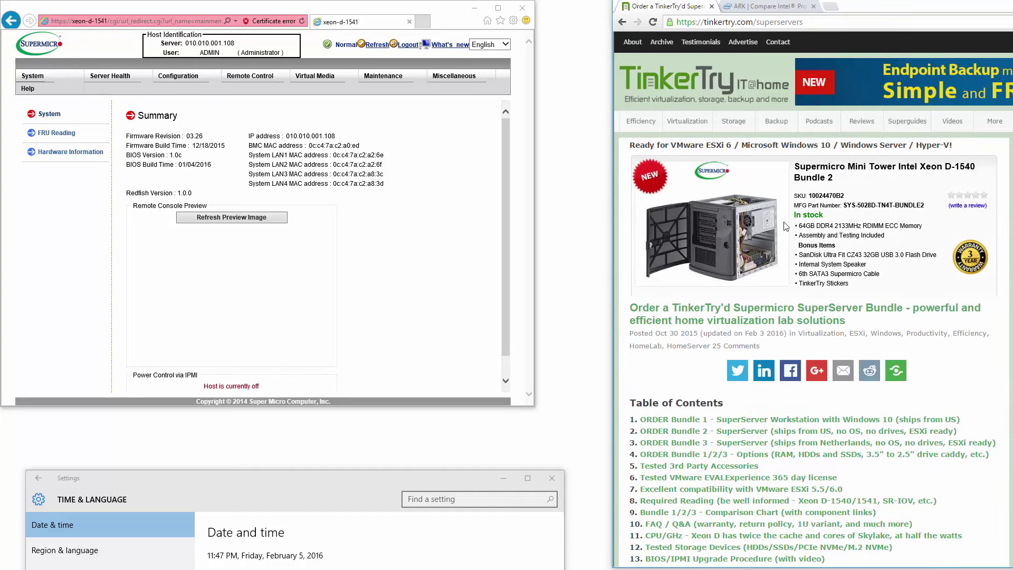
left_click(624, 22)
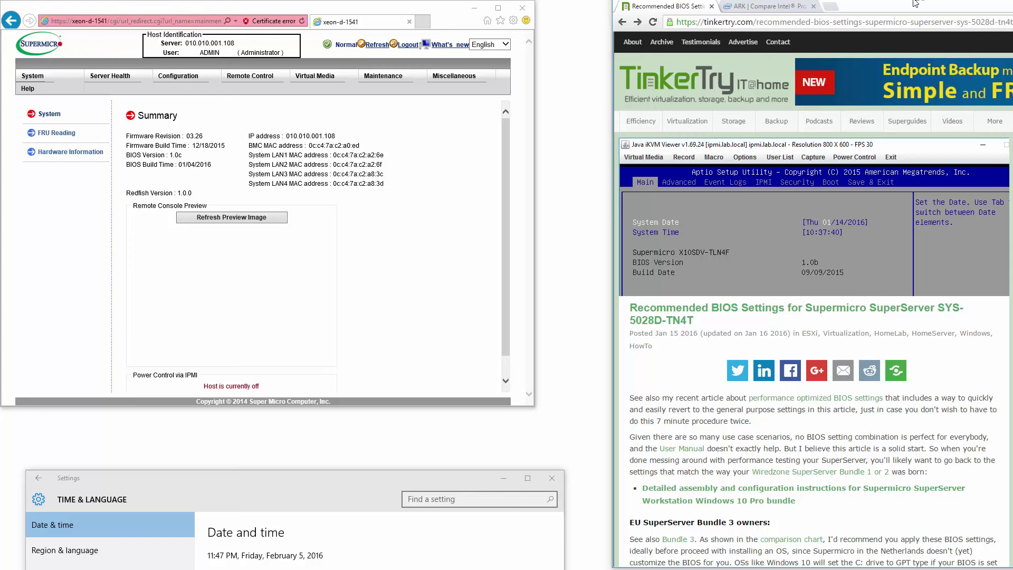
Step: Load the ipmi.lab.local login page in a new browser tab
left_click(423, 23)
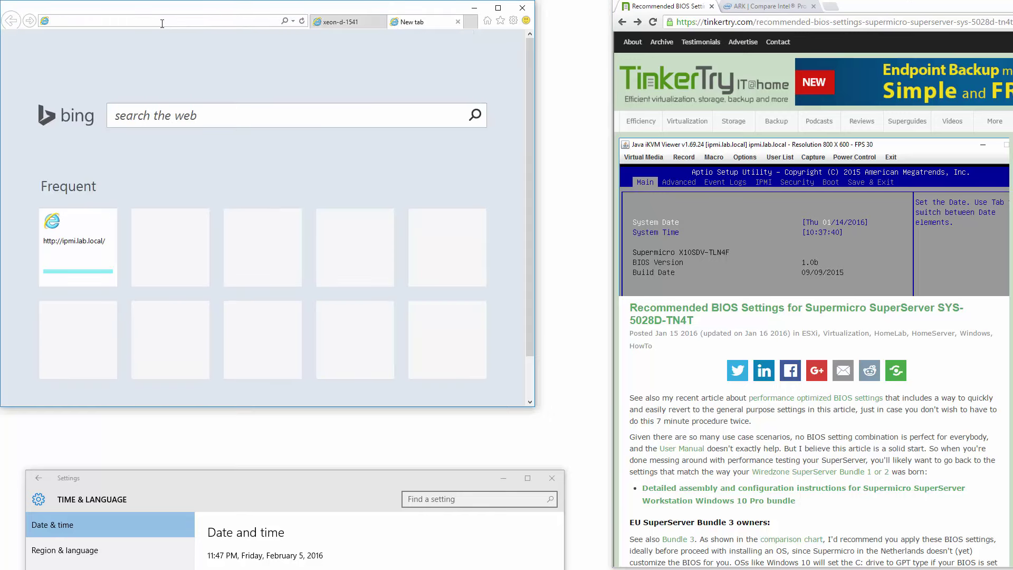
type("ipmi")
key("Return")
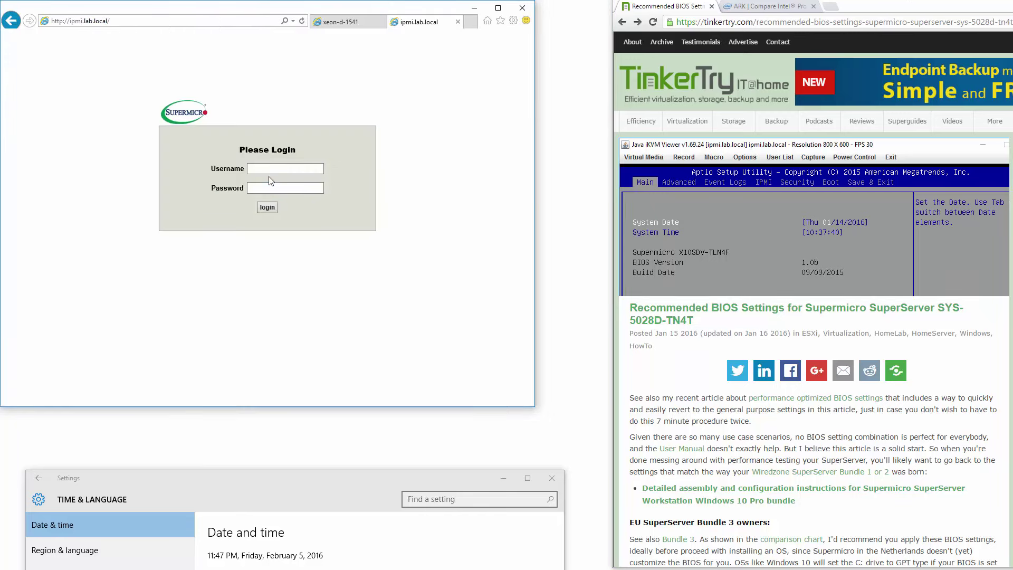
Step: Log in to ipmi.lab.local with the administrator username and password
left_click(272, 171)
type("ADM")
key("Tab")
type("ADMIN")
key("Return")
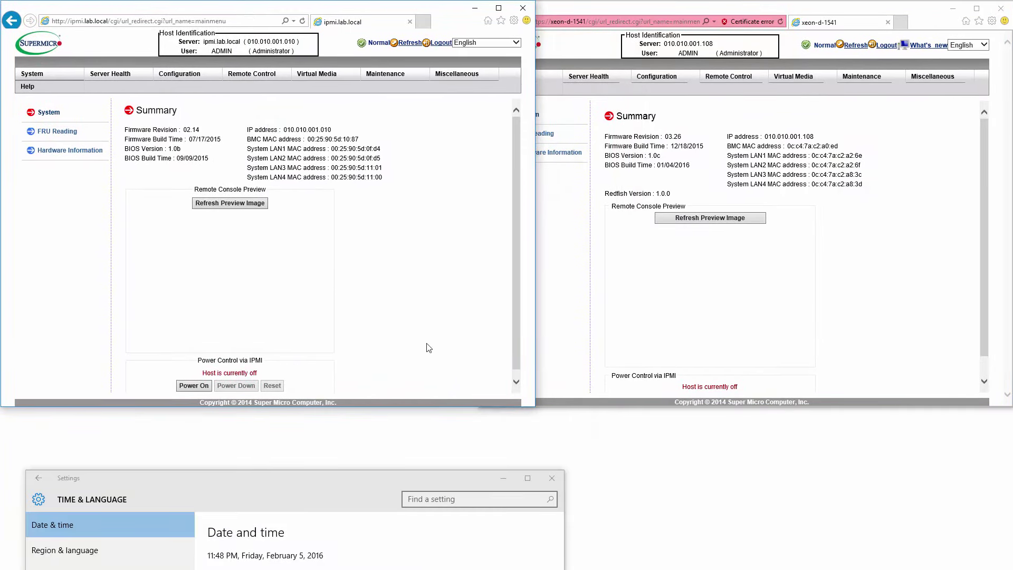
Step: Minimize the date settings window and tile ipmi.lab.local left, xeon-d-1541 right, both full height
left_click(503, 478)
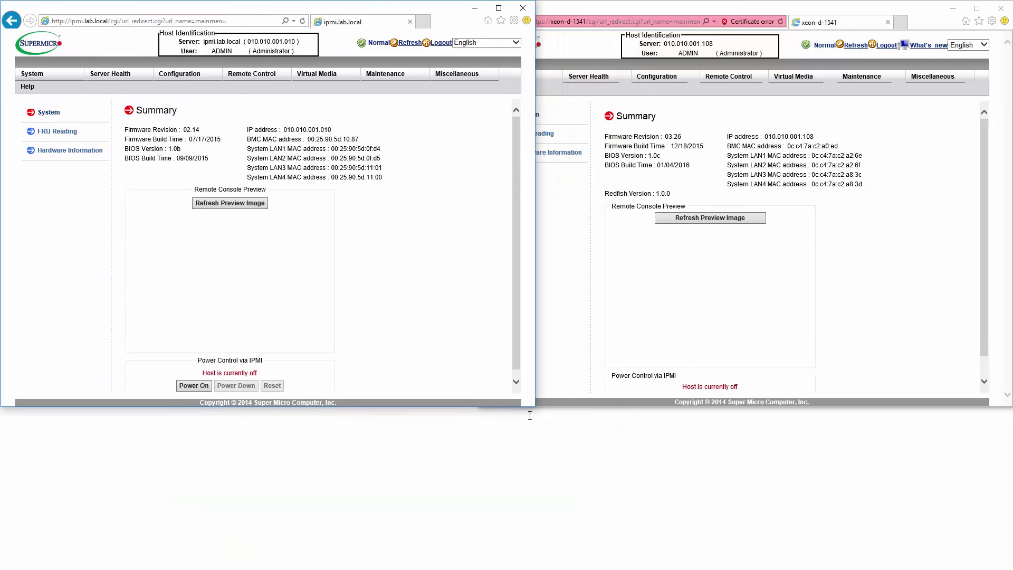
left_click_drag(533, 408, 483, 569)
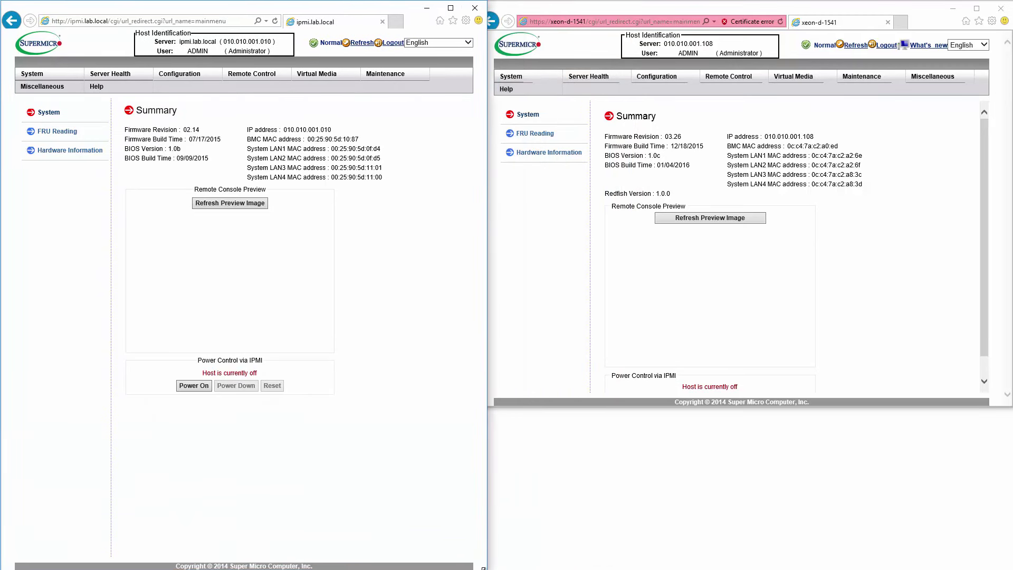
left_click(569, 391)
left_click_drag(486, 407, 497, 568)
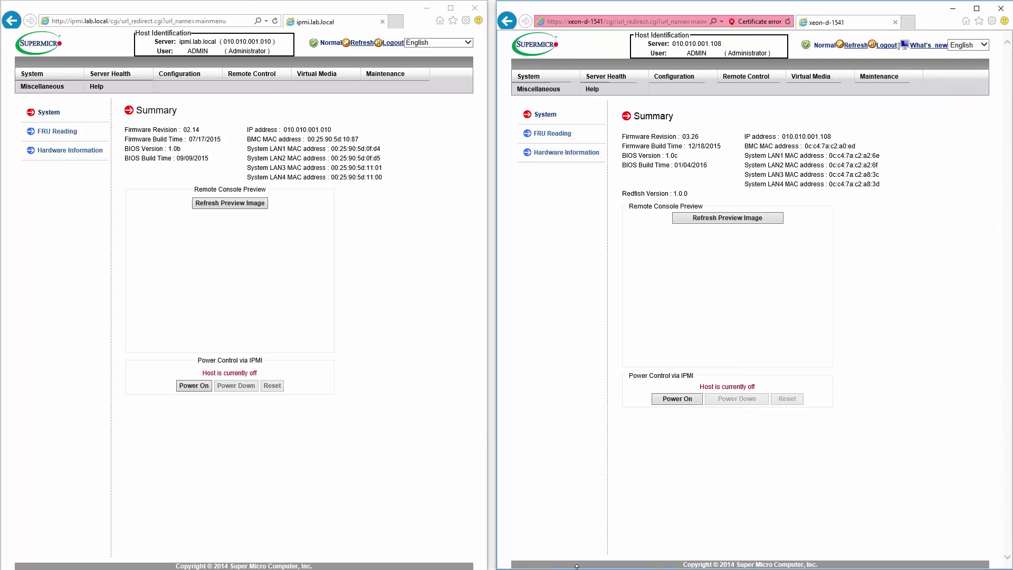
left_click_drag(578, 566, 579, 566)
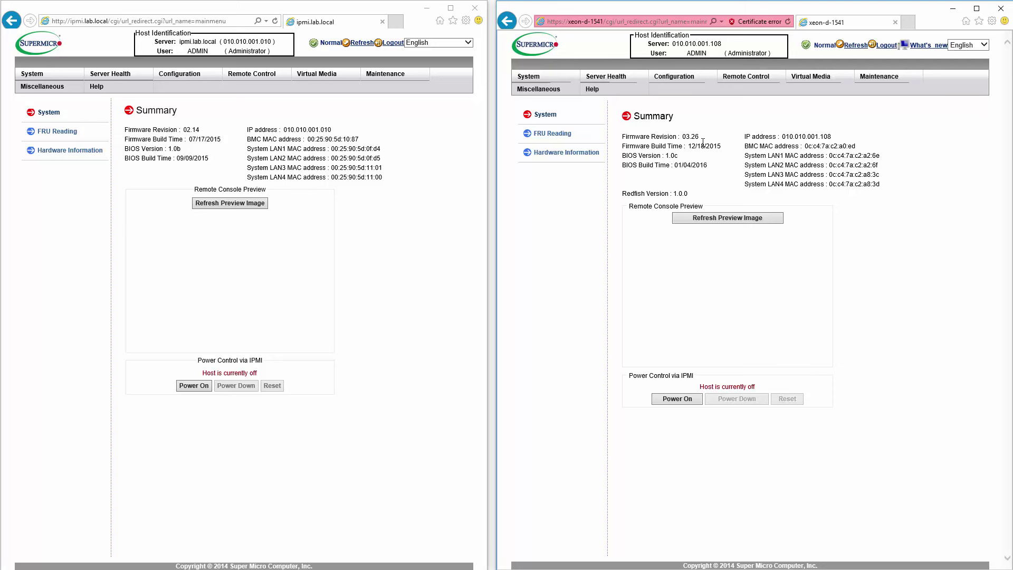
Step: Search the web for 'SYS-5028D-TN4T SUPERMICRO' and open Supermicro's product page
left_click(908, 24)
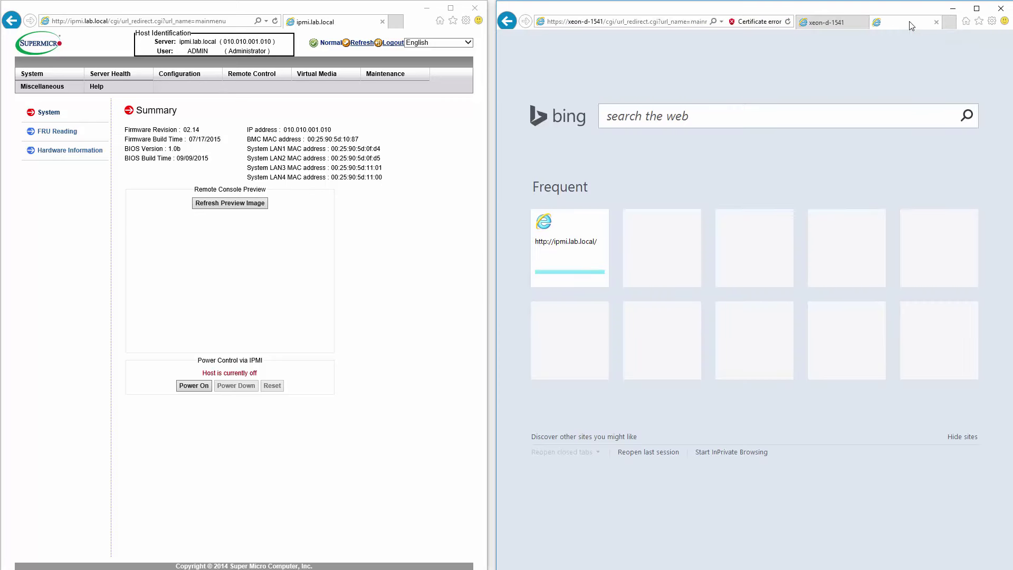
left_click(824, 121)
type("SYS")
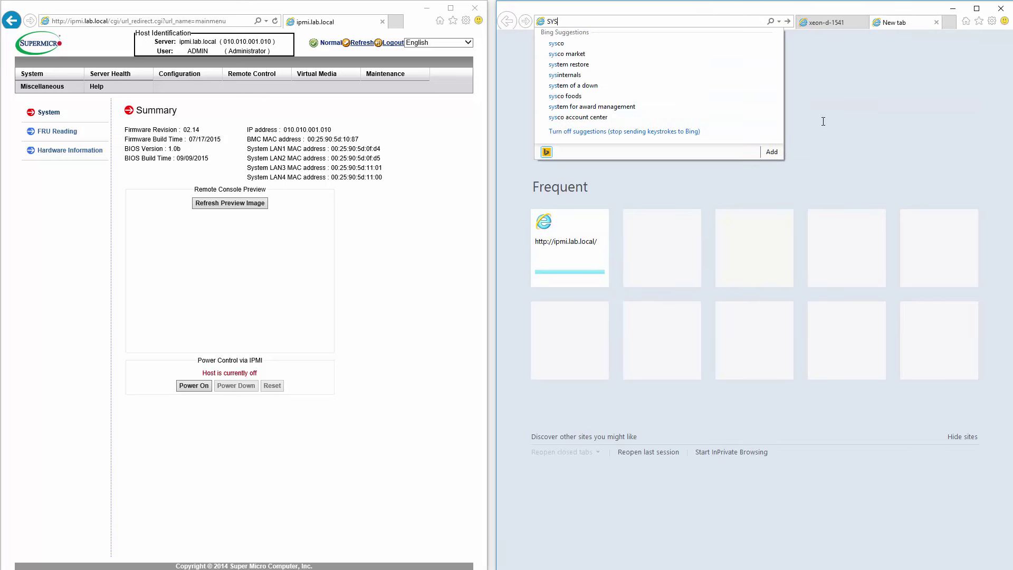
type("-5028")
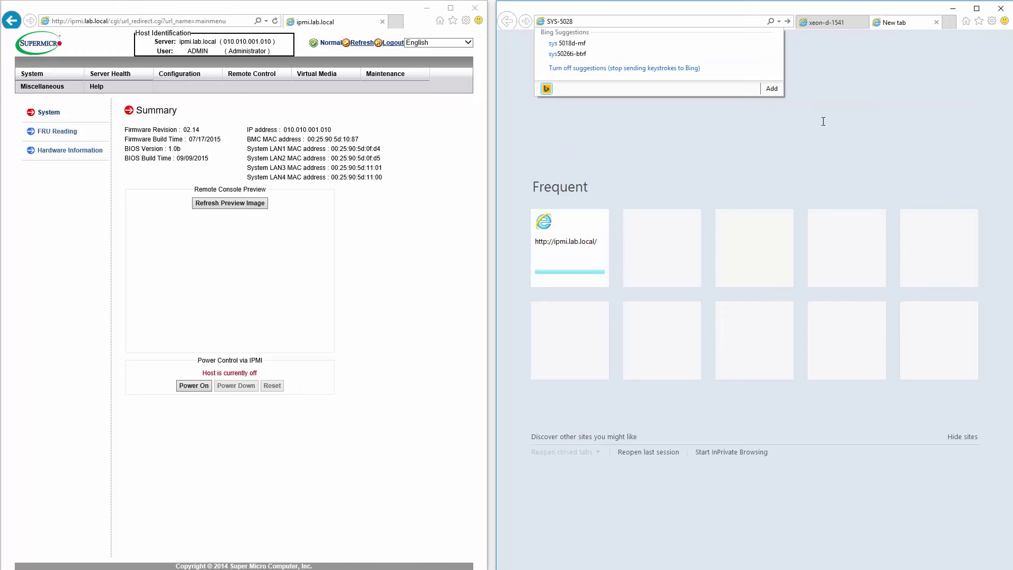
type("D-TN4T SUPERMICRO")
key("Return")
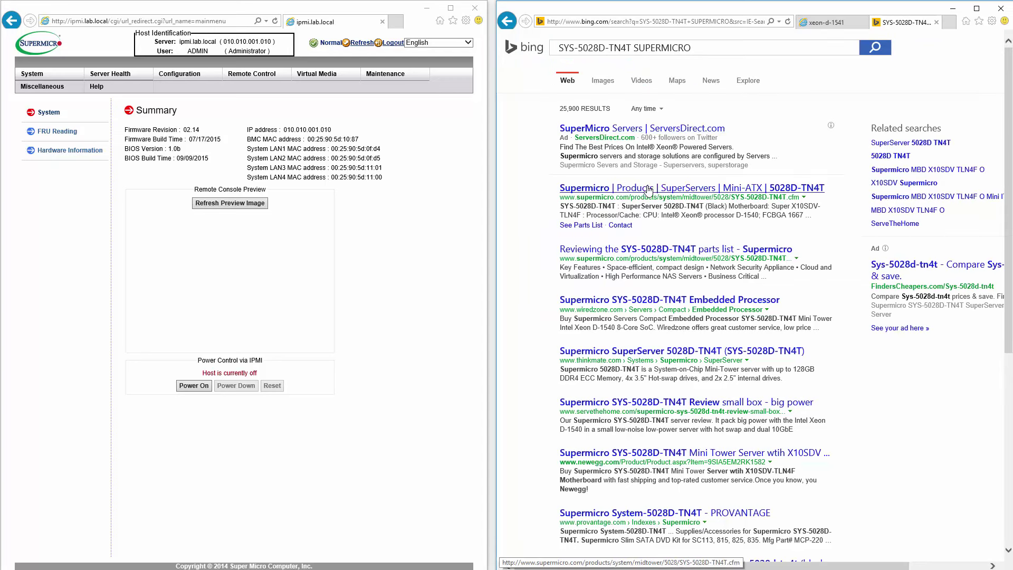
left_click(649, 188)
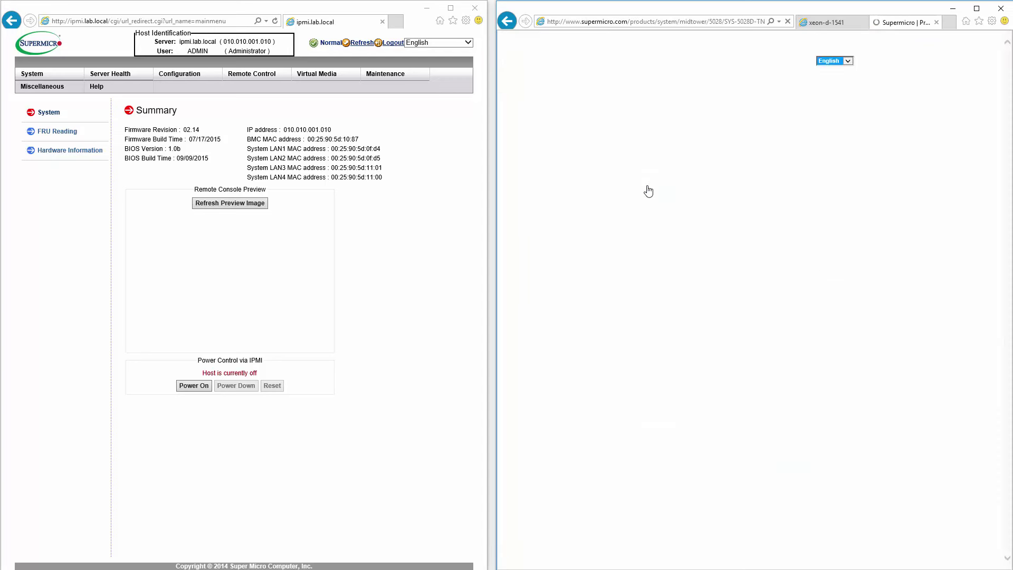
Step: Check the X10SDV-TLN4F's IPMI firmware R 2.14 and BIOS R 1.0b downloads, then close the tab
left_click(703, 246)
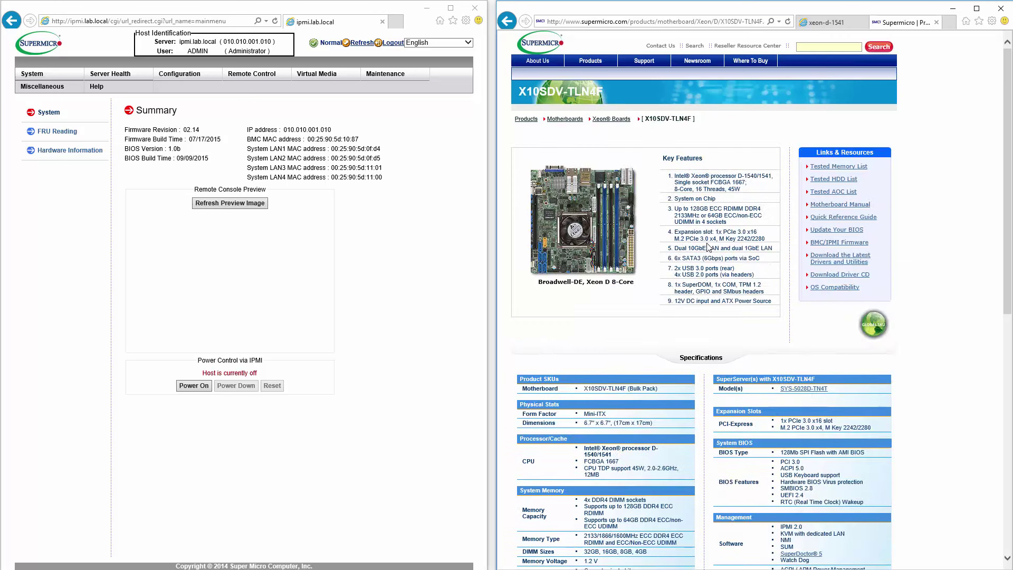
left_click(825, 243)
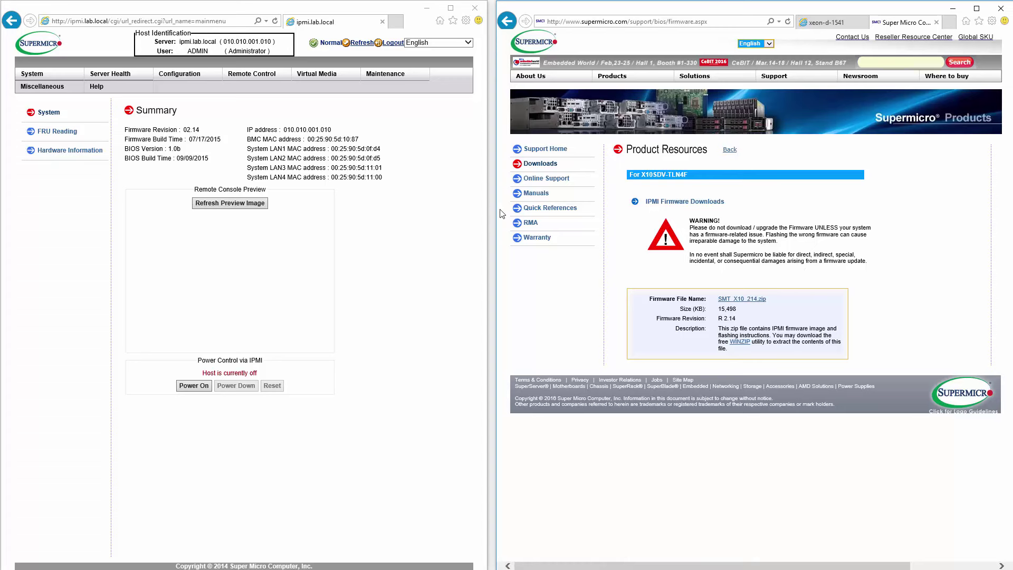
left_click(507, 21)
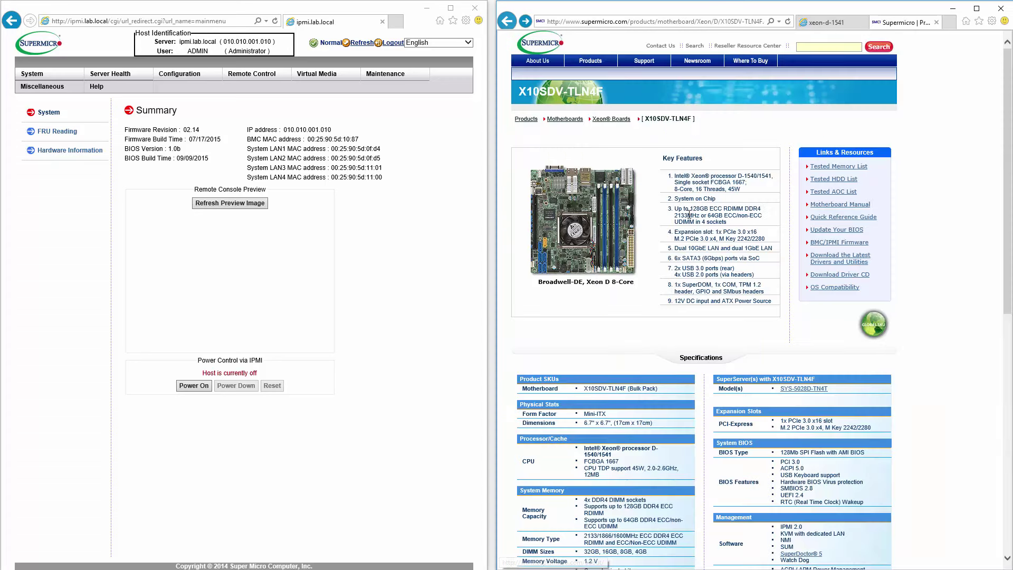
left_click(833, 231)
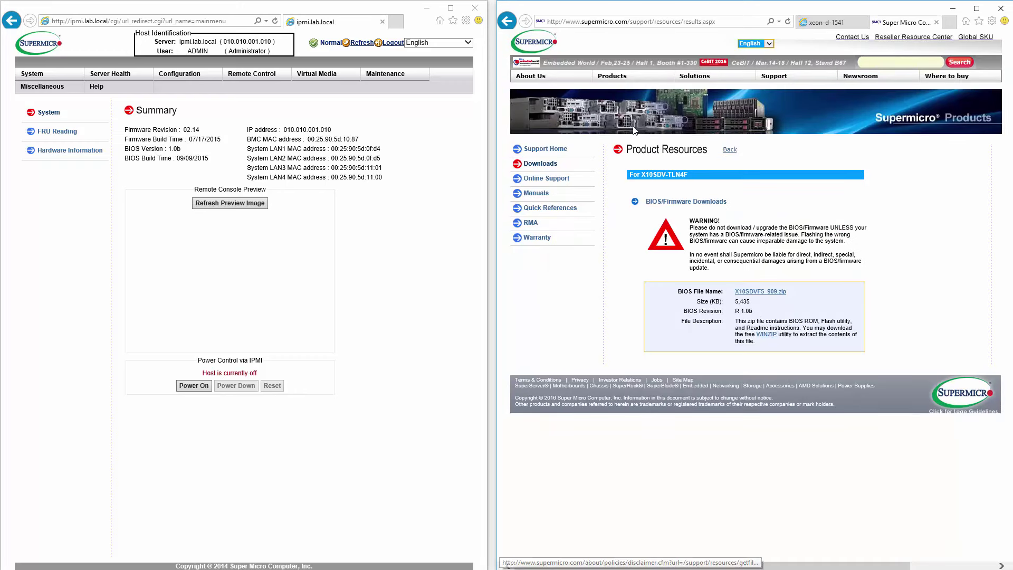
left_click(937, 22)
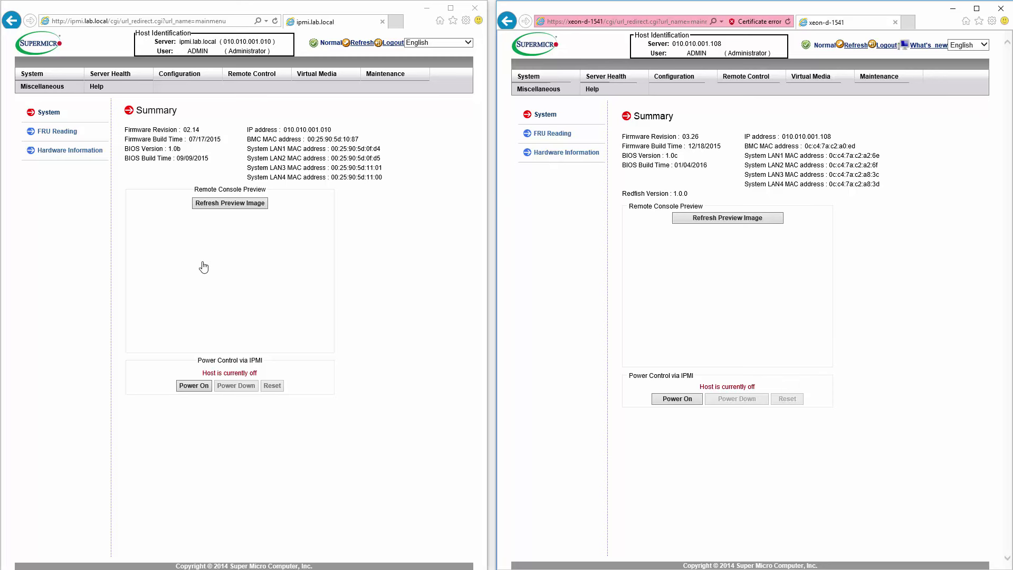
Step: Open Console Redirection and launch the xeon-d-1541 iKVM viewer, accepting the certificate and Java prompts
left_click(260, 77)
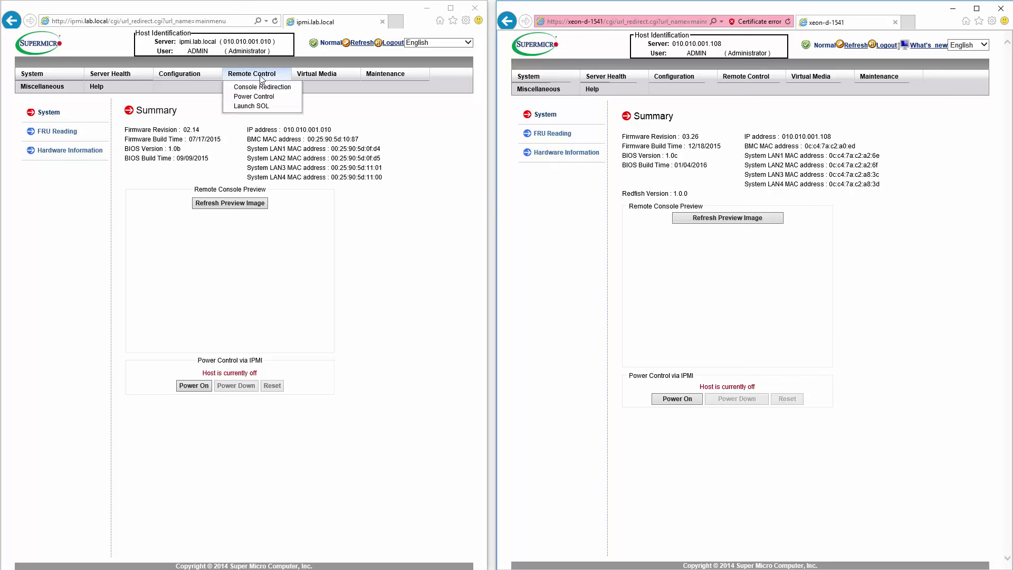
left_click(258, 87)
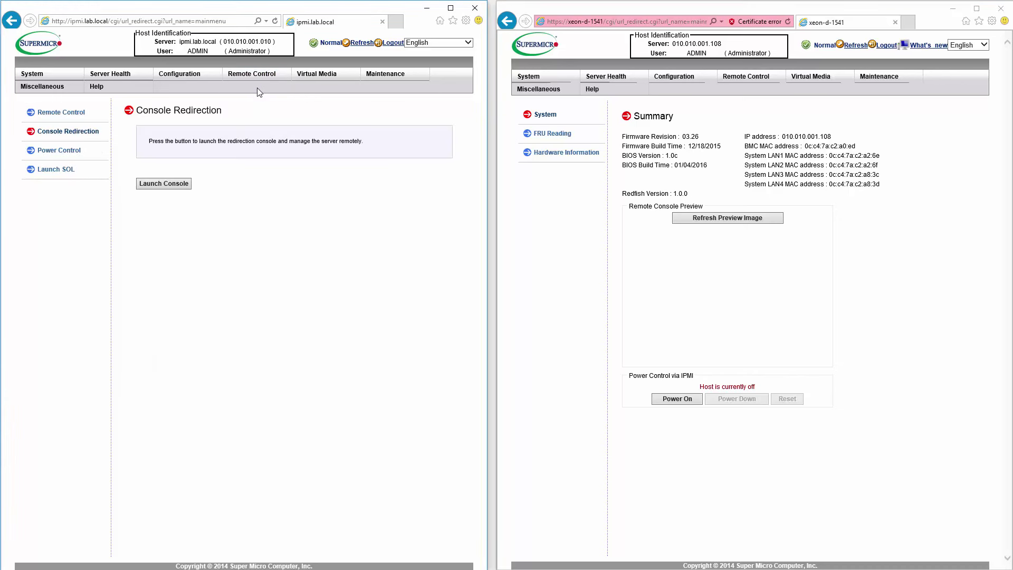
left_click(757, 314)
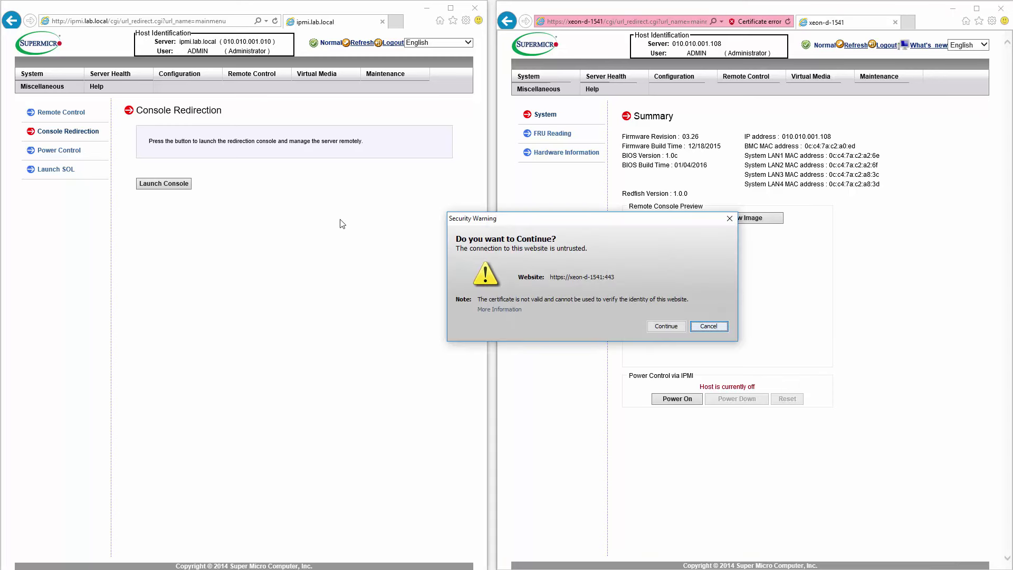
left_click(667, 326)
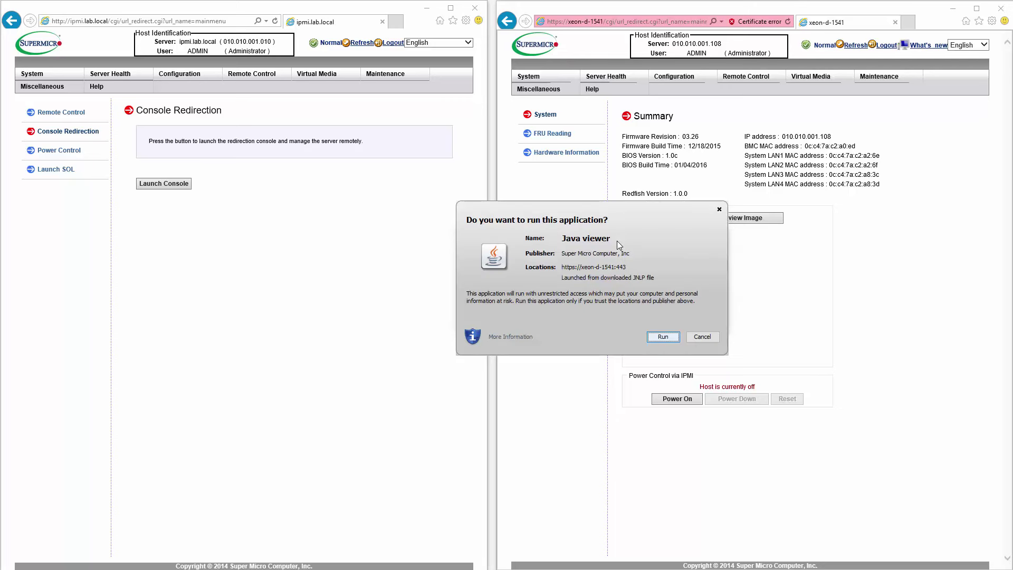
left_click(677, 341)
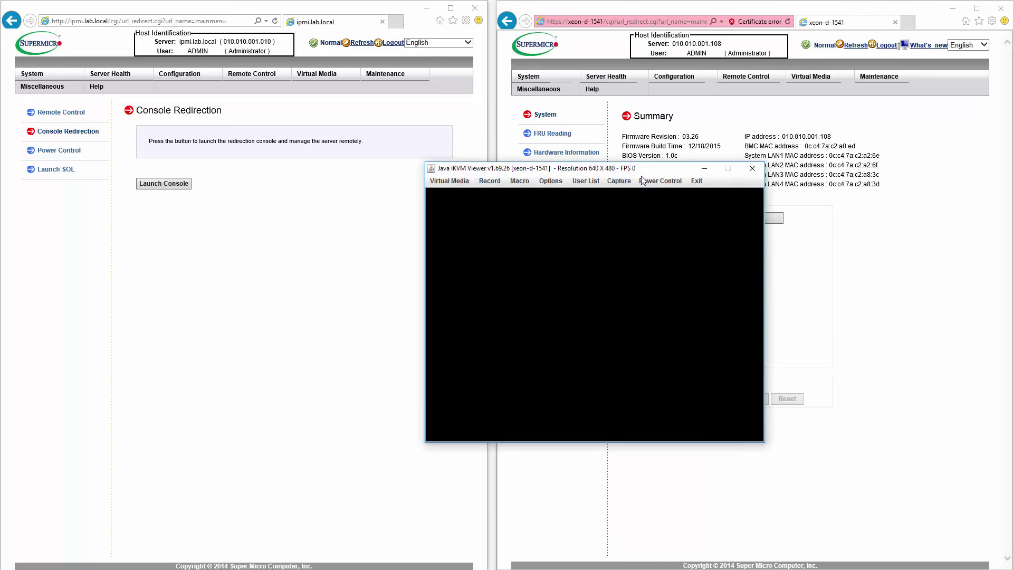
Step: Launch the ipmi.lab.local iKVM console and position it left of the xeon-d-1541 console at the top
left_click_drag(656, 170, 739, 119)
left_click(178, 189)
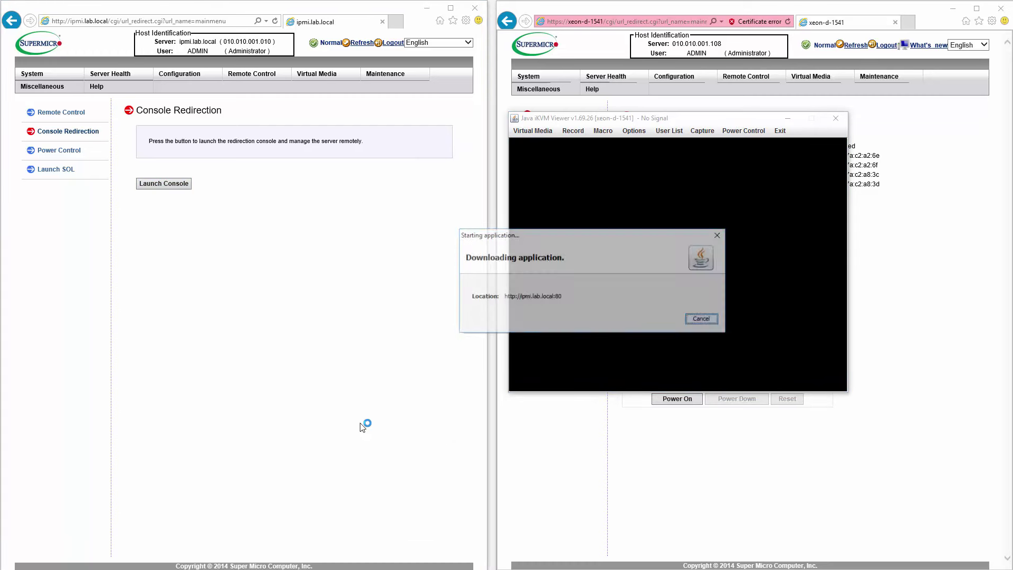
left_click(663, 337)
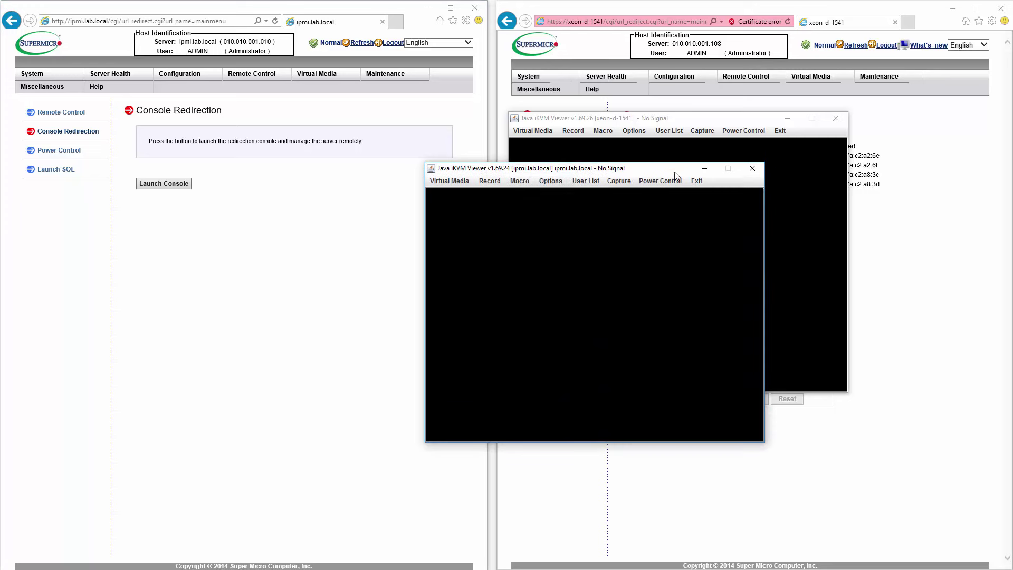
left_click_drag(675, 172, 254, 39)
left_click_drag(658, 119, 647, 41)
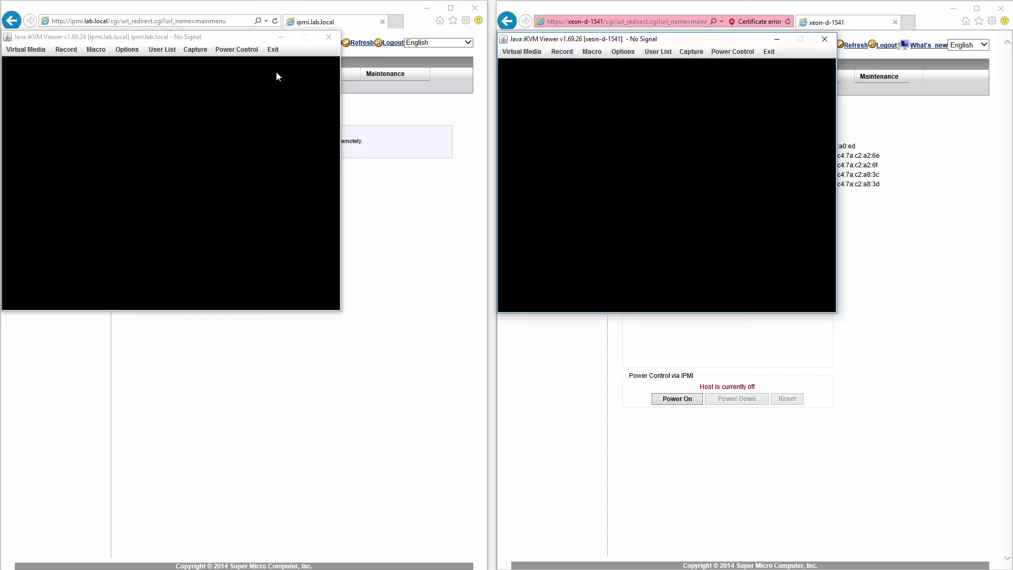
Step: Open Preferences for both consoles, placing each dialog over its own viewer
left_click(130, 50)
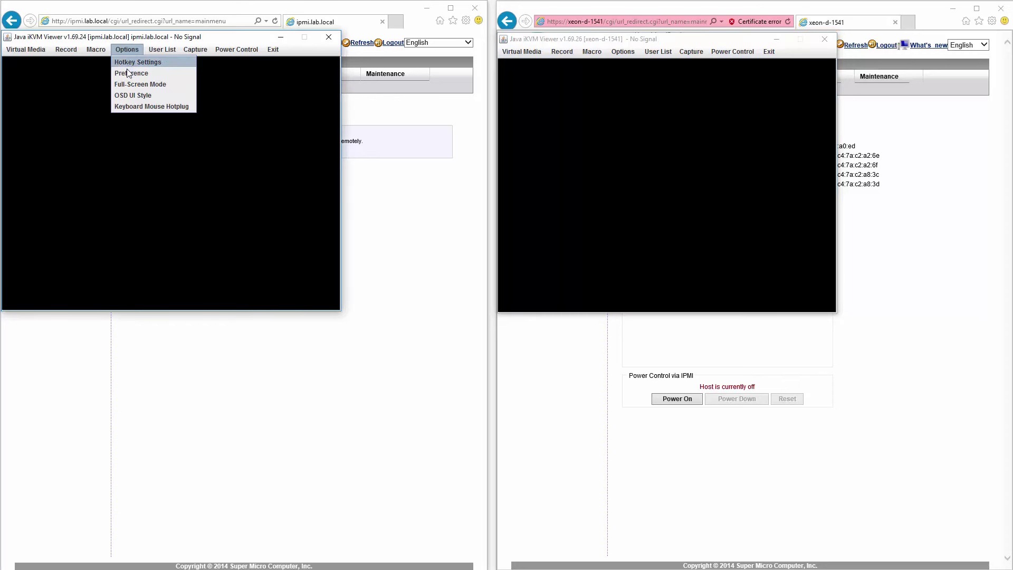
left_click(128, 75)
left_click(623, 51)
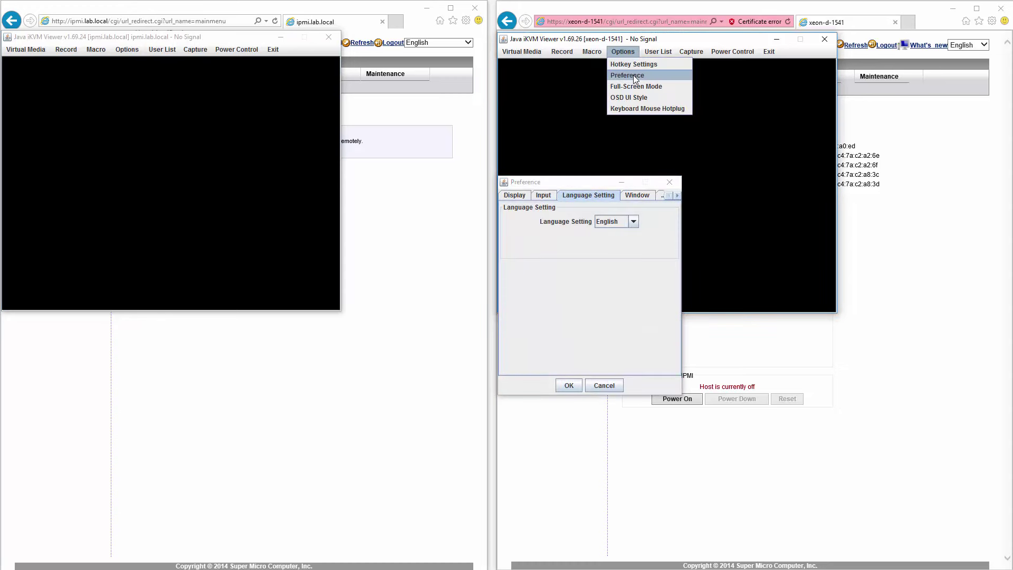
left_click(633, 75)
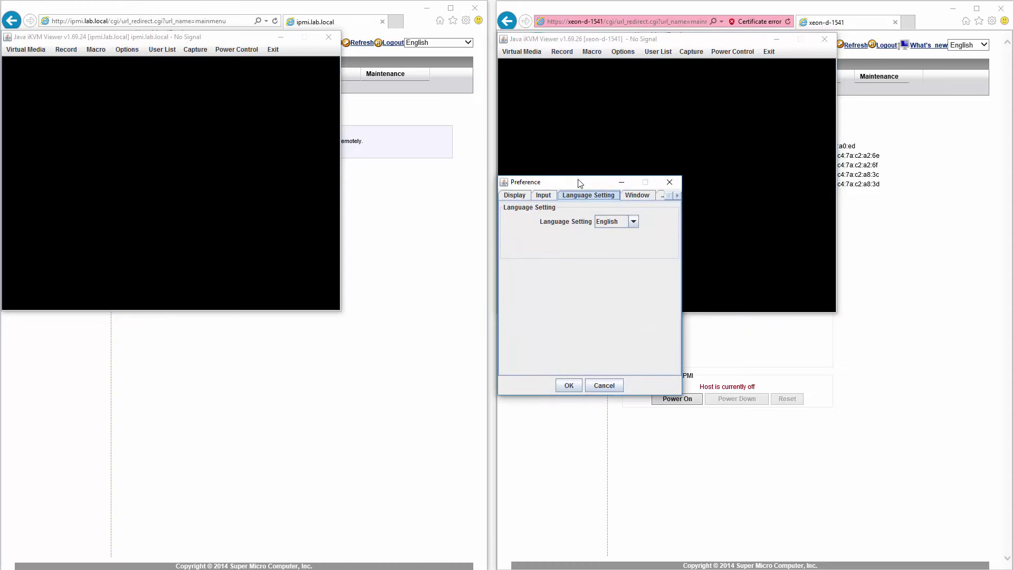
left_click_drag(579, 181, 693, 192)
left_click_drag(584, 183, 210, 186)
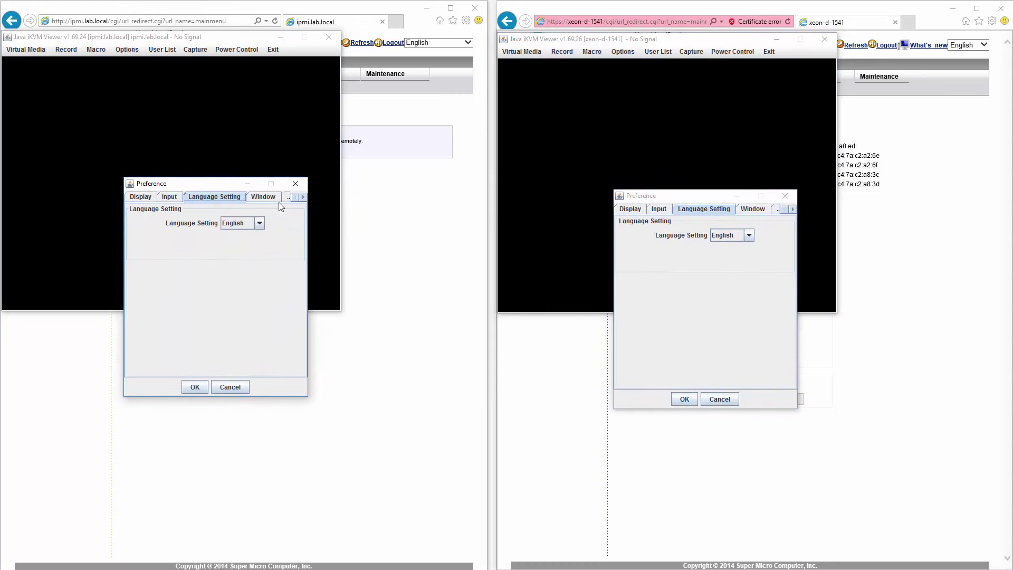
Step: Set the ipmi.lab.local console to Enhanced Text Mode with High image quality
left_click(138, 197)
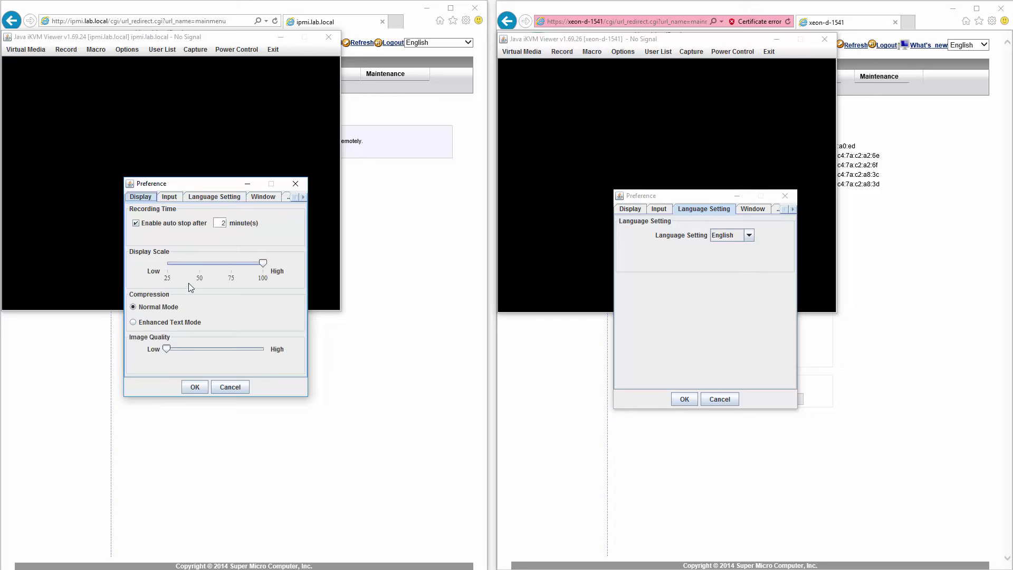
left_click(161, 323)
left_click_drag(166, 350, 289, 355)
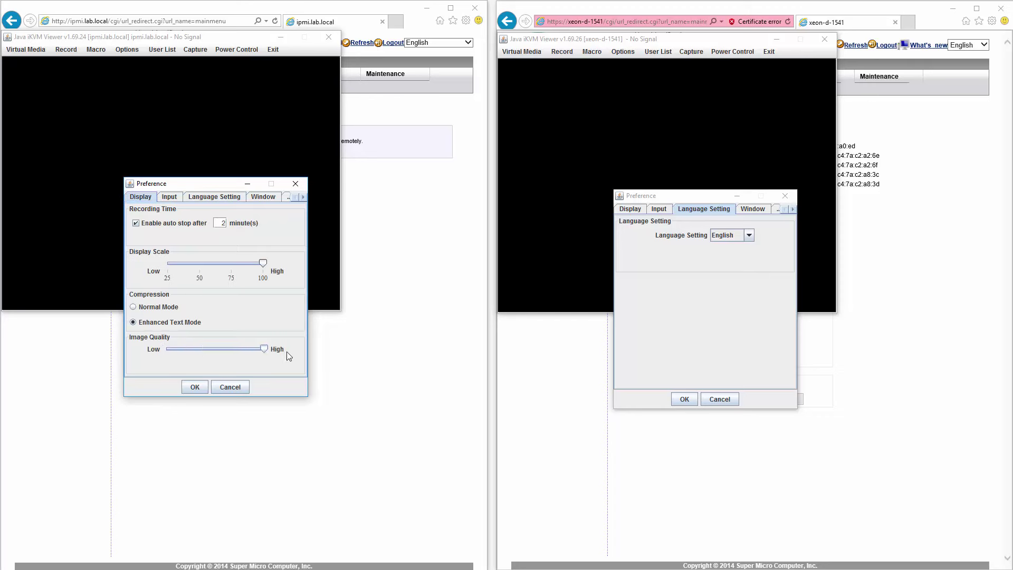
left_click(195, 387)
Step: Set the xeon-d-1541 console to Enhanced Text Mode with High image quality
left_click(629, 210)
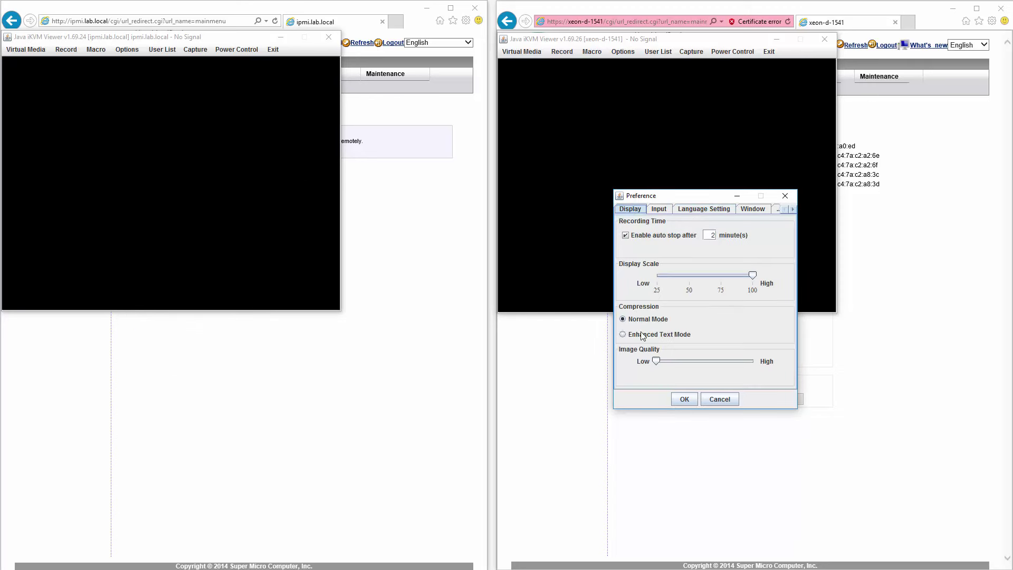
left_click(641, 335)
left_click_drag(656, 361, 847, 385)
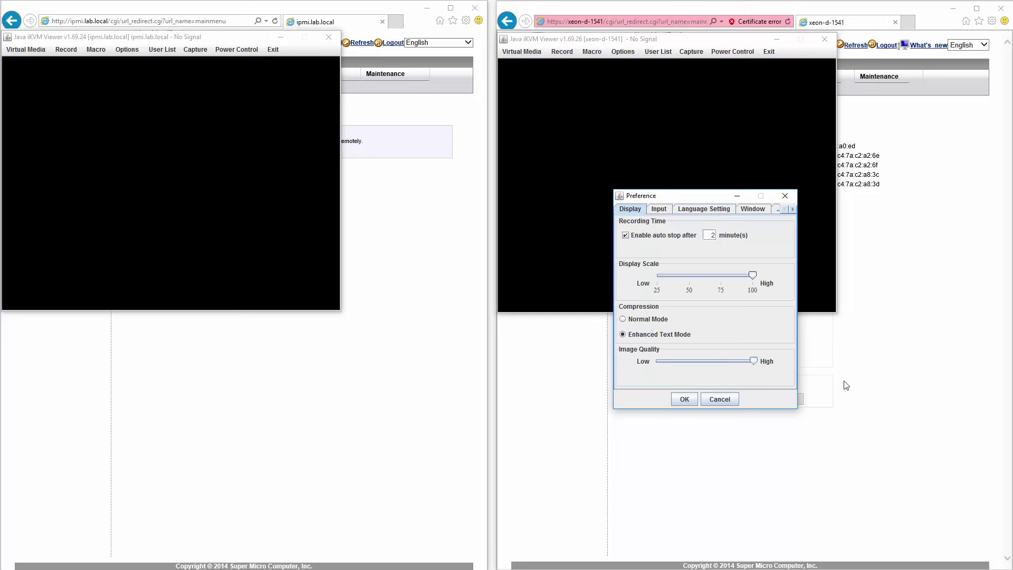
left_click(690, 403)
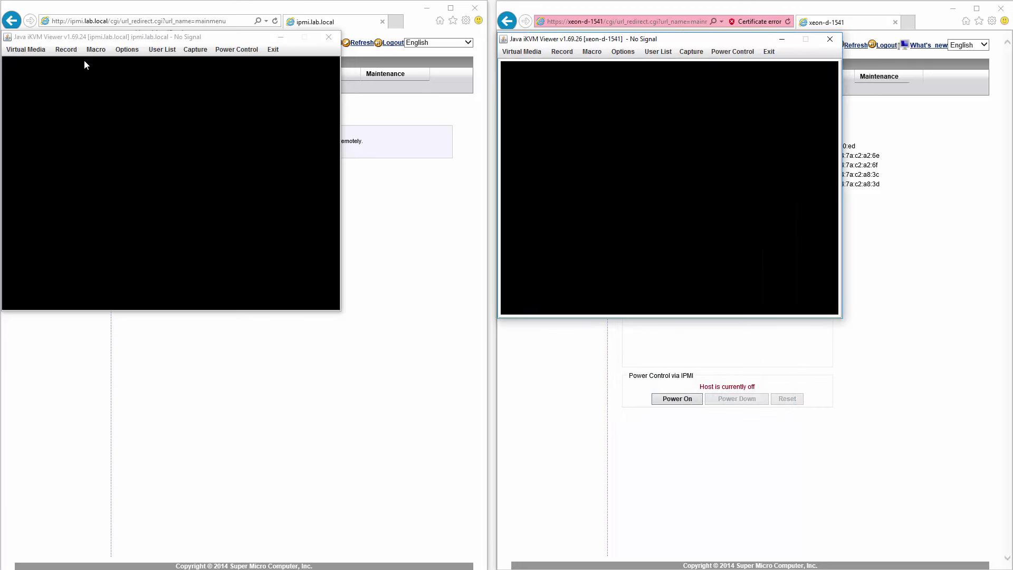
Step: Power on both servers and press Delete at POST to enter ipmi.lab.local's Aptio Setup
left_click(229, 55)
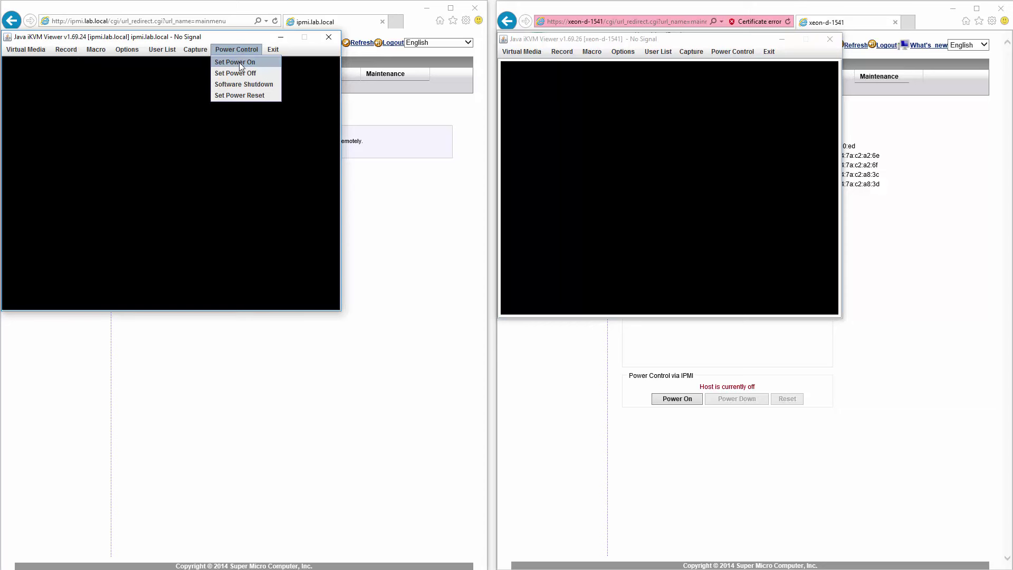
left_click(733, 52)
left_click(732, 65)
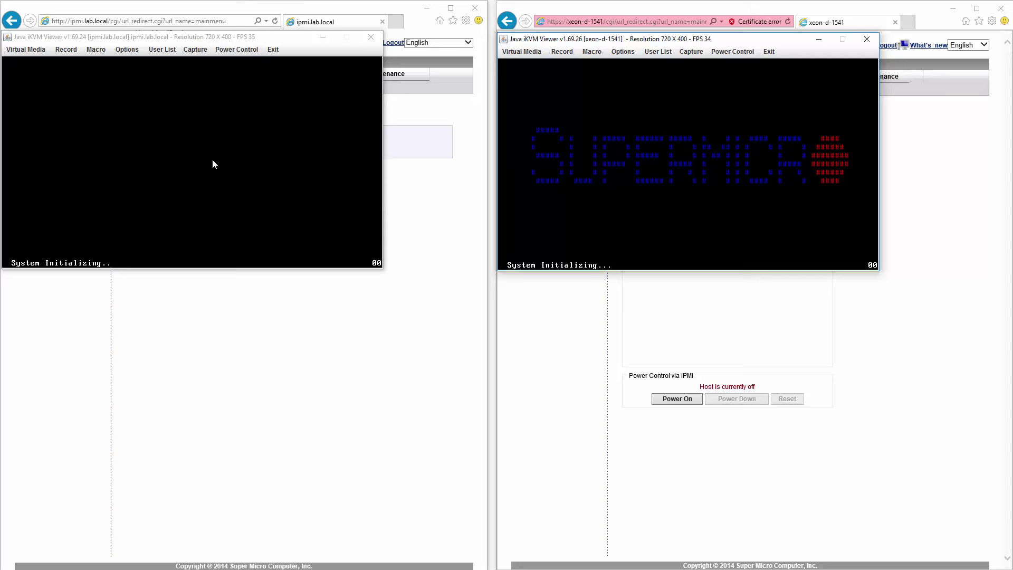
left_click(212, 157)
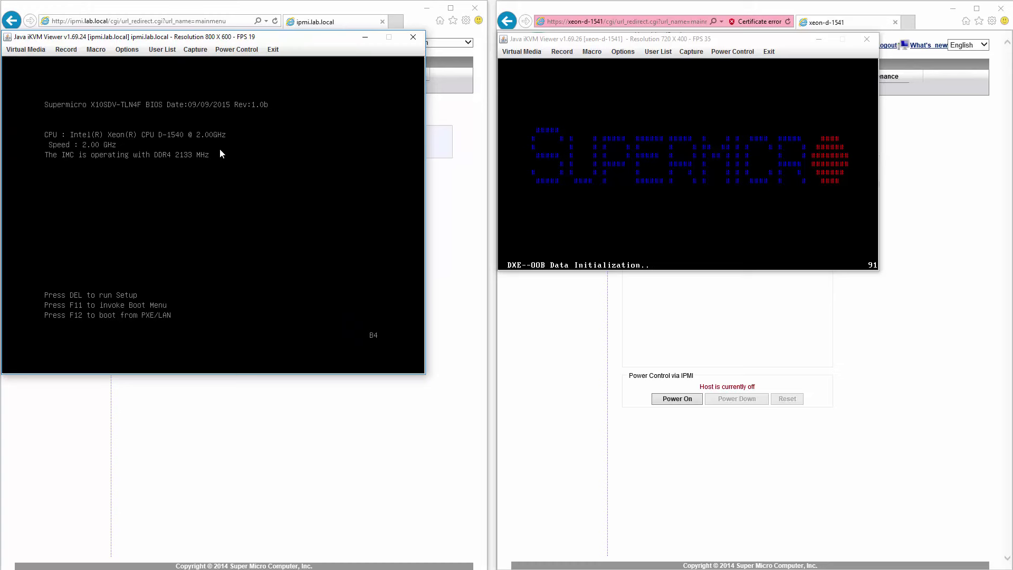
key("Delete")
Step: Reboot the xeon-d-1541 server by sending Ctrl+Alt+Del from the iKVM Macro menu
left_click(653, 235)
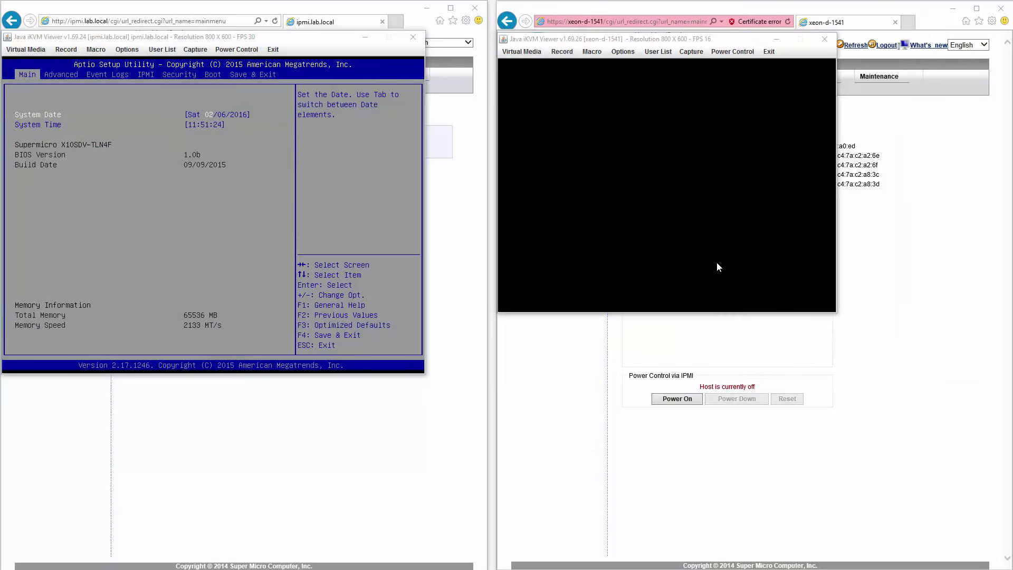
left_click(731, 52)
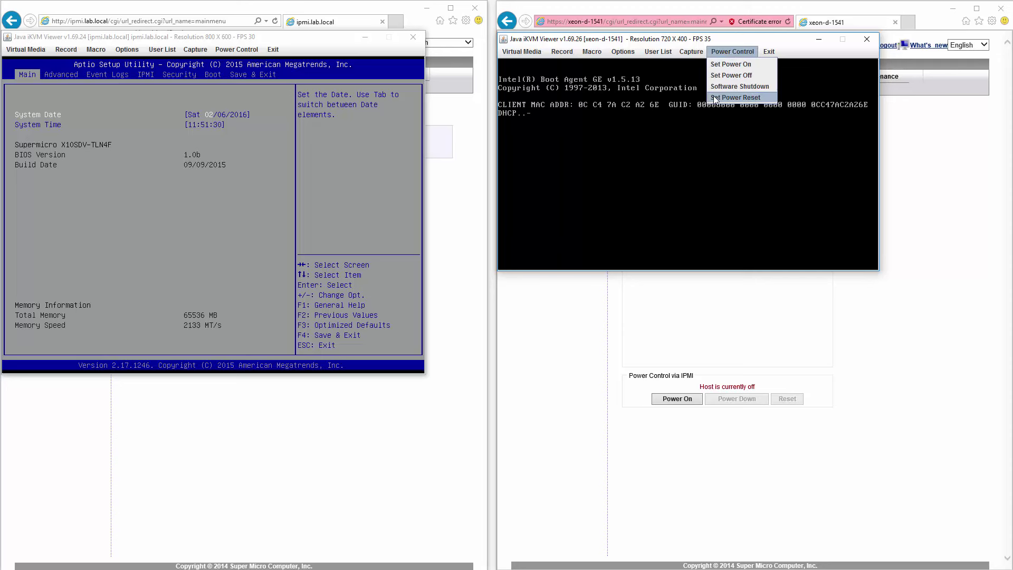
left_click(586, 52)
mouse_move(603, 104)
left_click(655, 108)
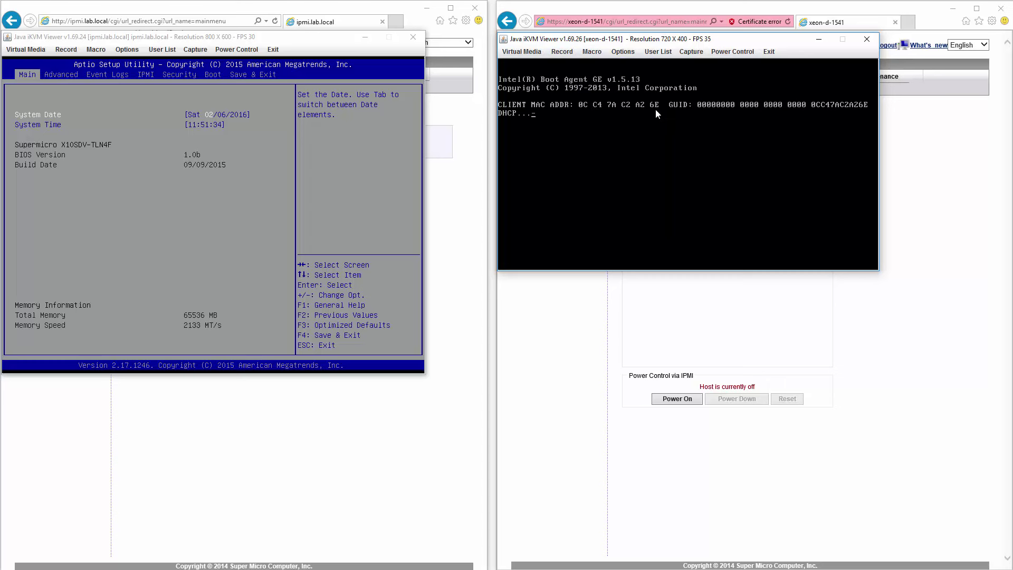
left_click(246, 157)
Step: Load optimized defaults in ipmi.lab.local's BIOS, then save changes and reset
key("Left")
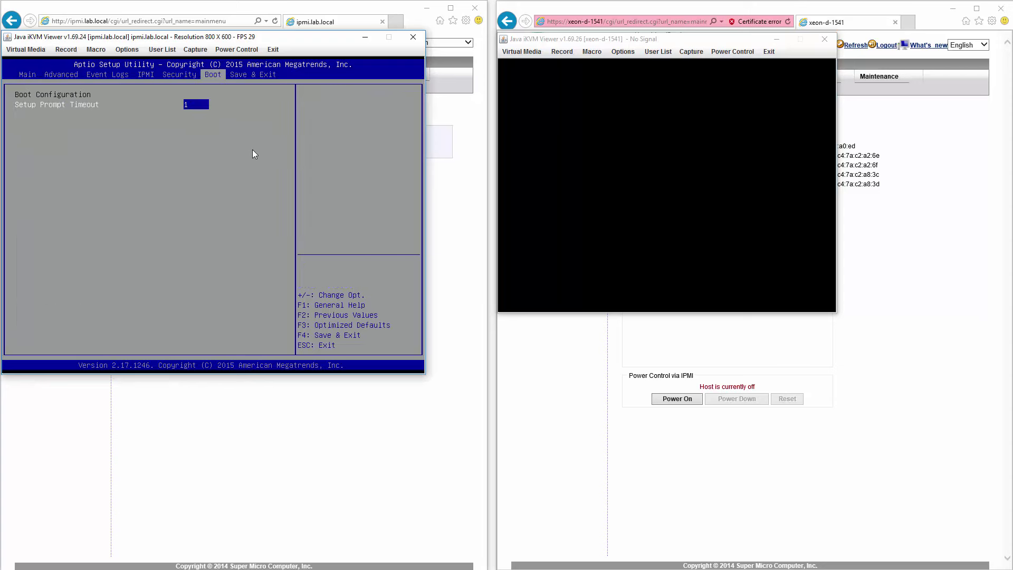
key("Down")
key("Down")
key("Down")
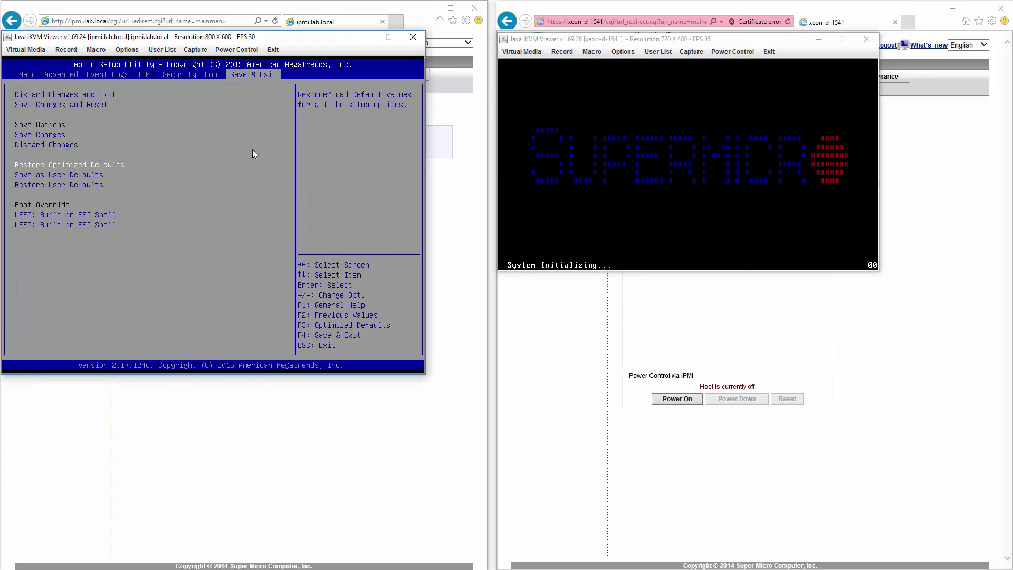
key("Return")
key("Return")
key("Up")
key("Up")
key("Up")
key("Up")
key("Down")
key("Return")
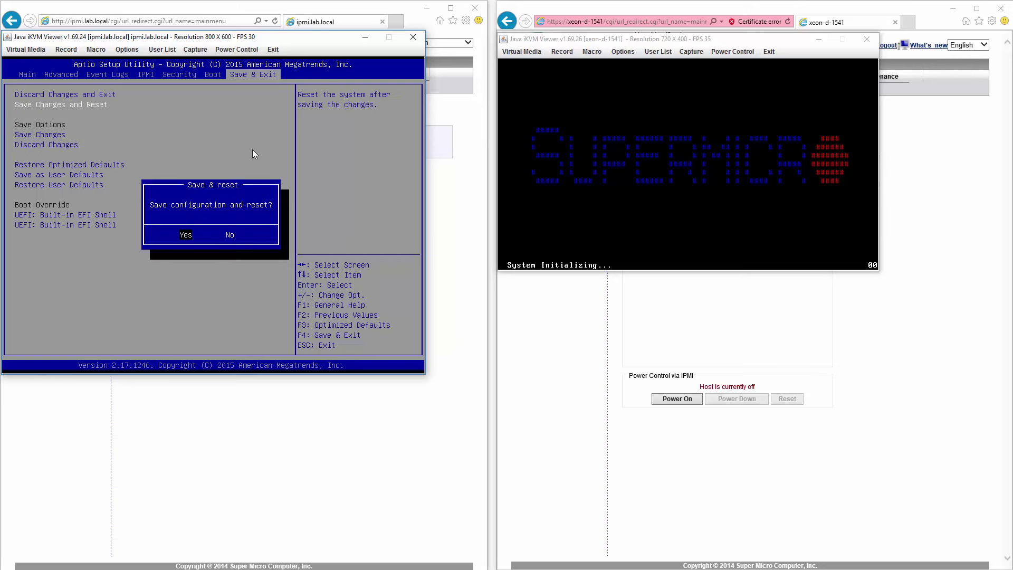
key("Return")
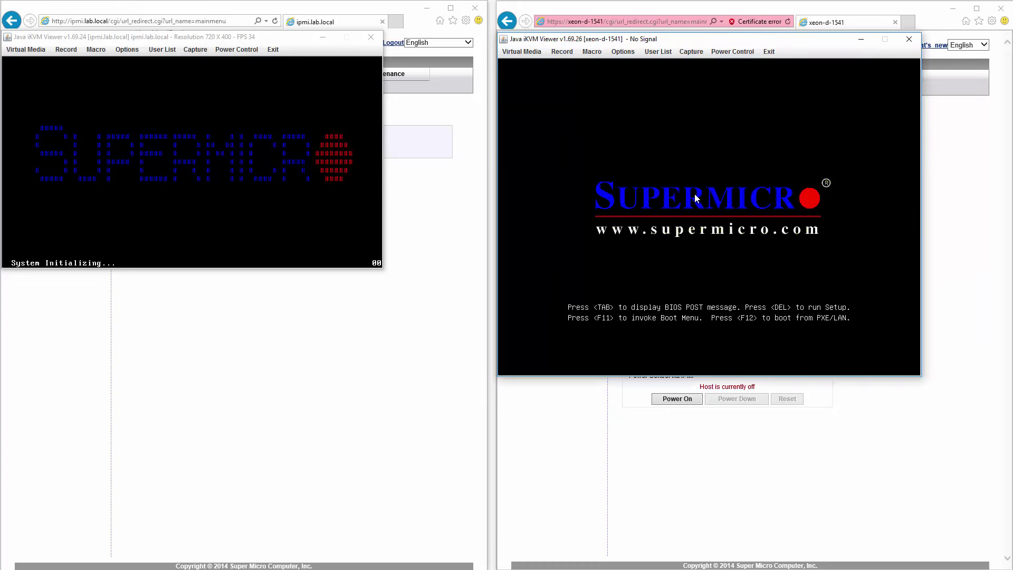
Step: Enter Aptio Setup with Delete on xeon-d-1541's splash screen, then on ipmi.lab.local
key("Delete")
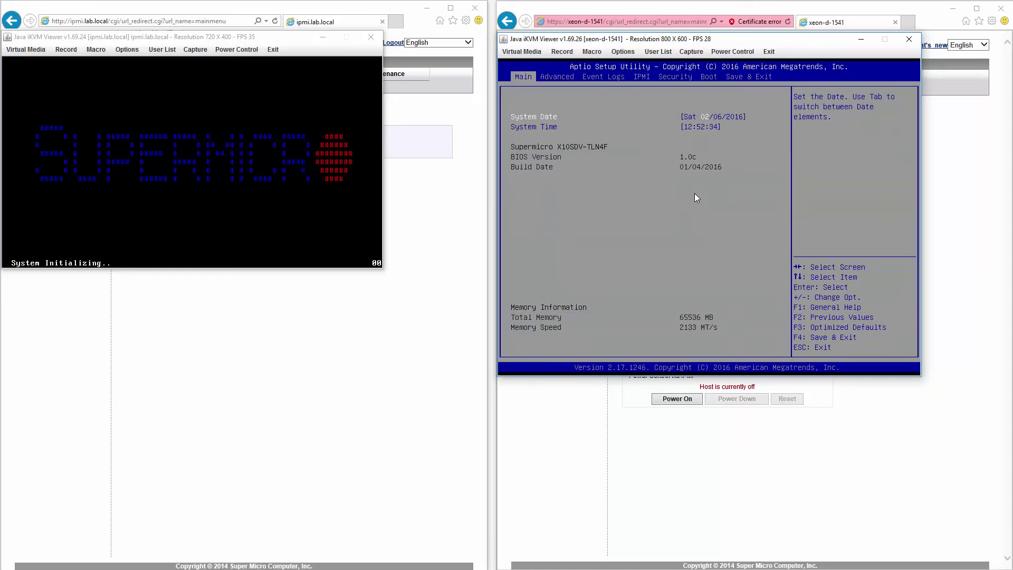
left_click(262, 169)
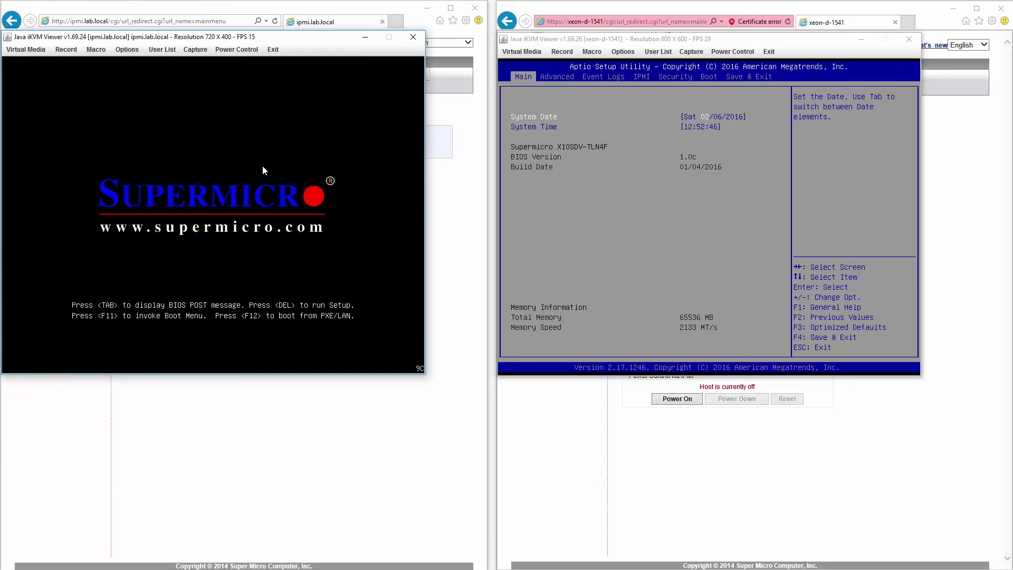
key("Delete")
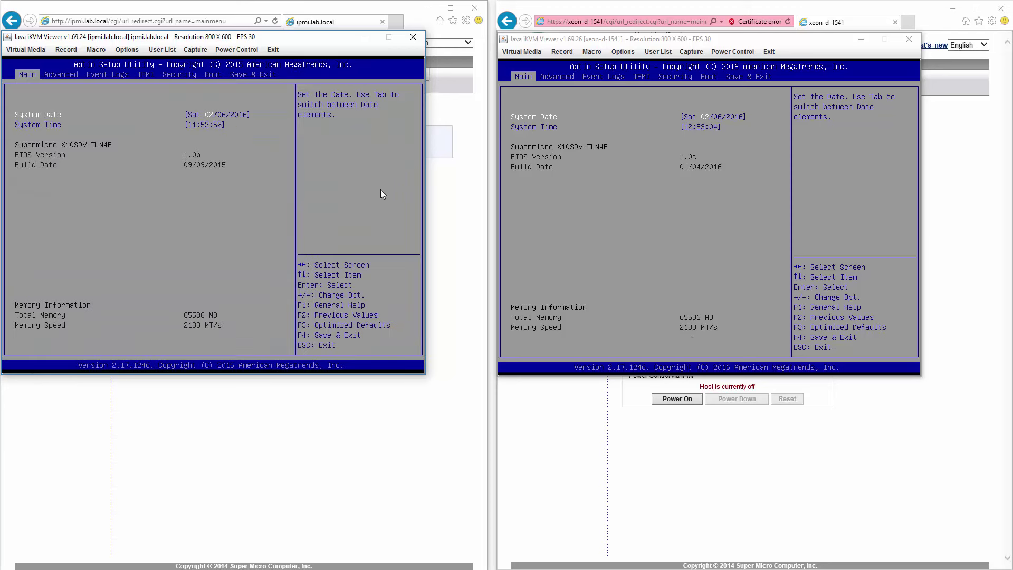
Step: Set xeon-d-1541's BIOS System Time hour to 11 and advance to the minutes field
left_click(720, 198)
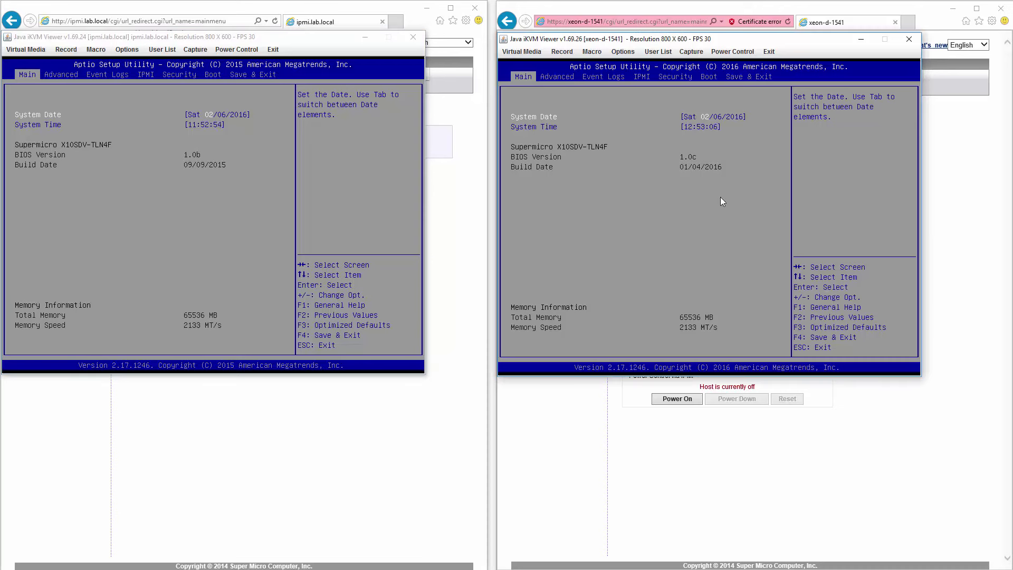
key("Down")
type("1")
key("Right")
key("Left")
key("Down")
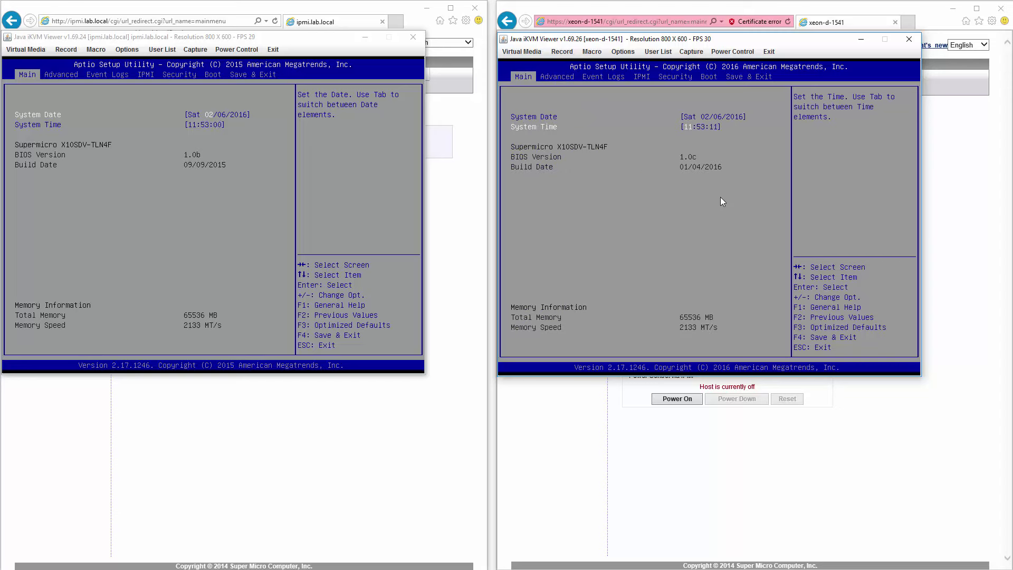
key("Tab")
left_click(342, 223)
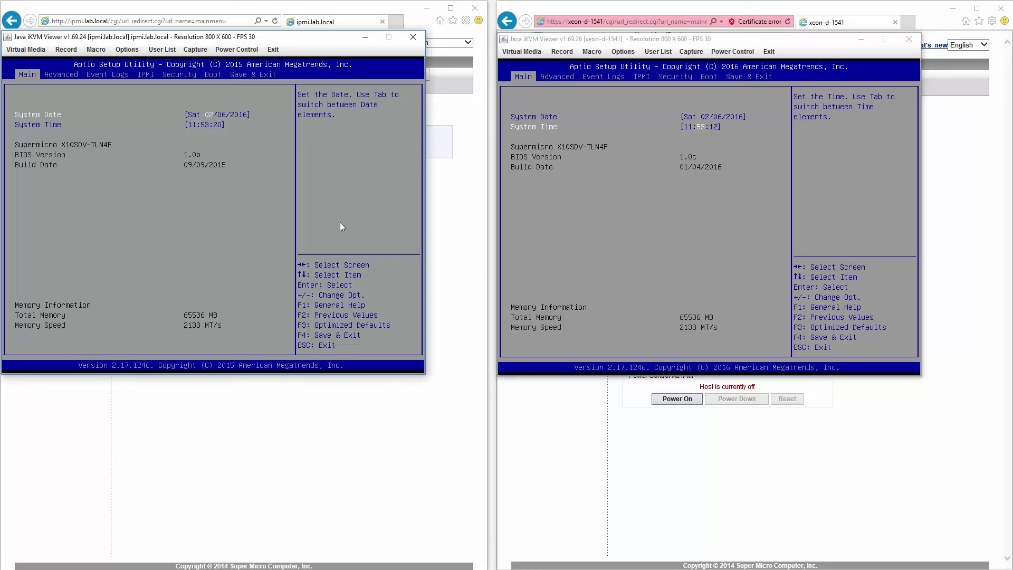
Step: Open the Advanced tab's Boot Feature page in both servers' BIOS
key("Right")
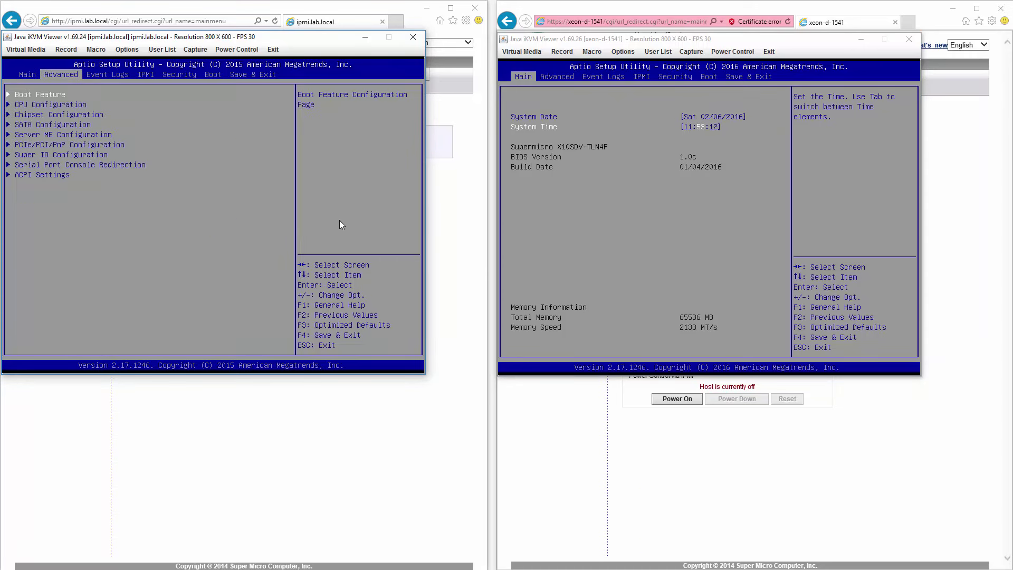
key("Return")
left_click(556, 217)
key("Right")
key("Return")
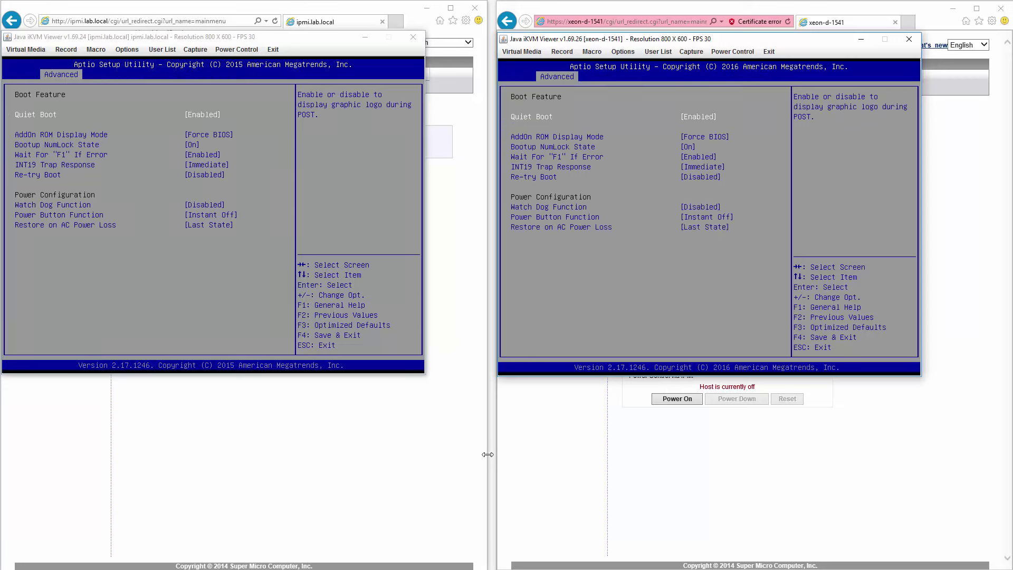
Step: Back out of Boot Feature and open CPU Configuration on both servers
left_click(284, 233)
key("Escape")
key("Down")
key("Return")
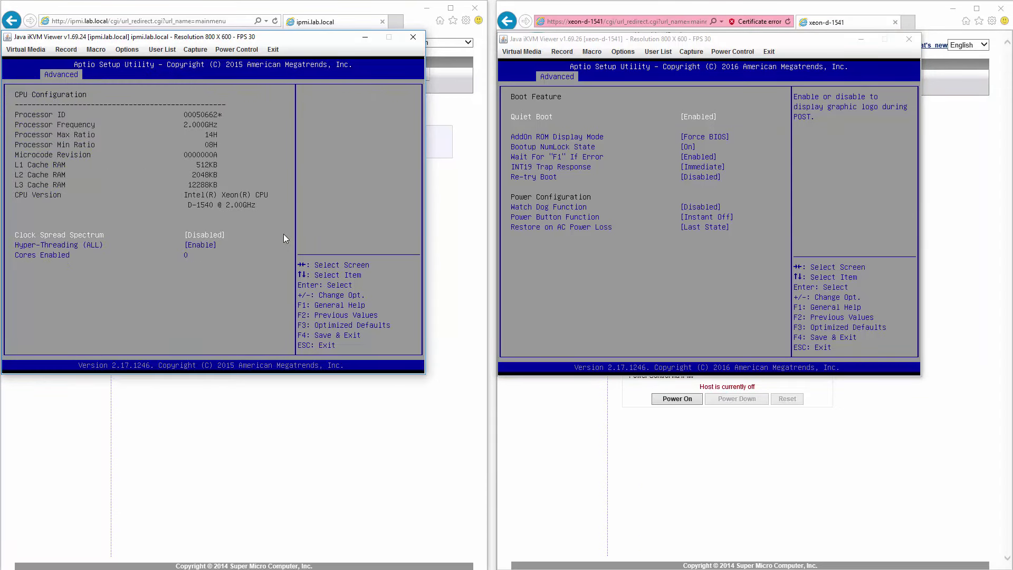
left_click(547, 259)
key("Escape")
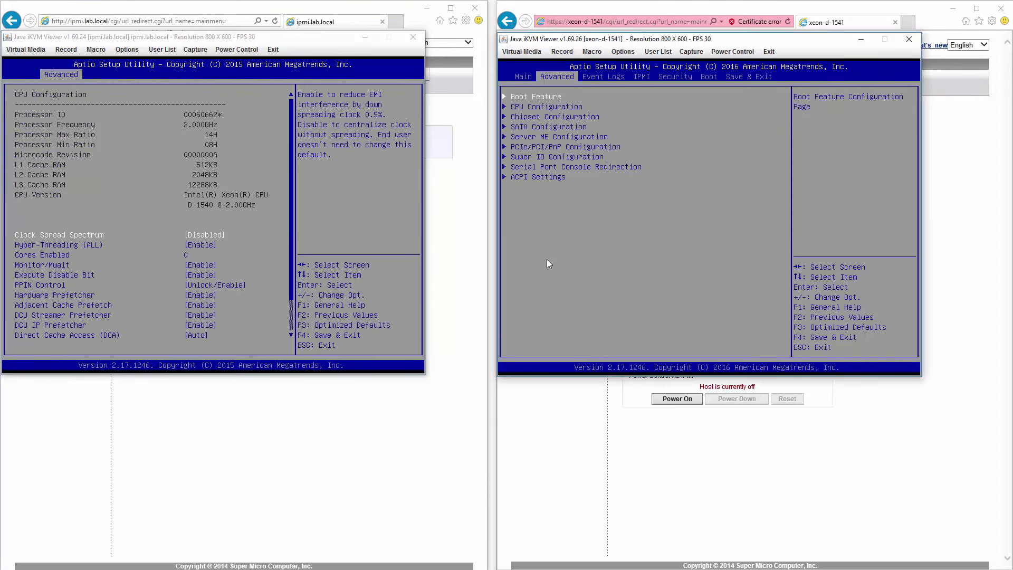
key("Down")
key("Return")
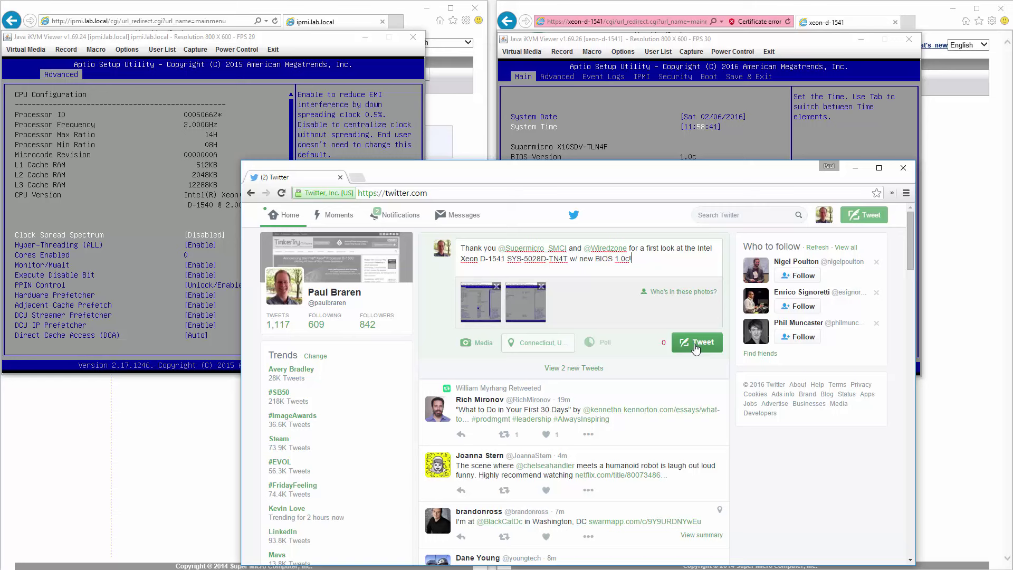
Step: Publish the Xeon D-1541 BIOS 1.0c tweet with its screenshots and expand the posted tweet
left_click(695, 343)
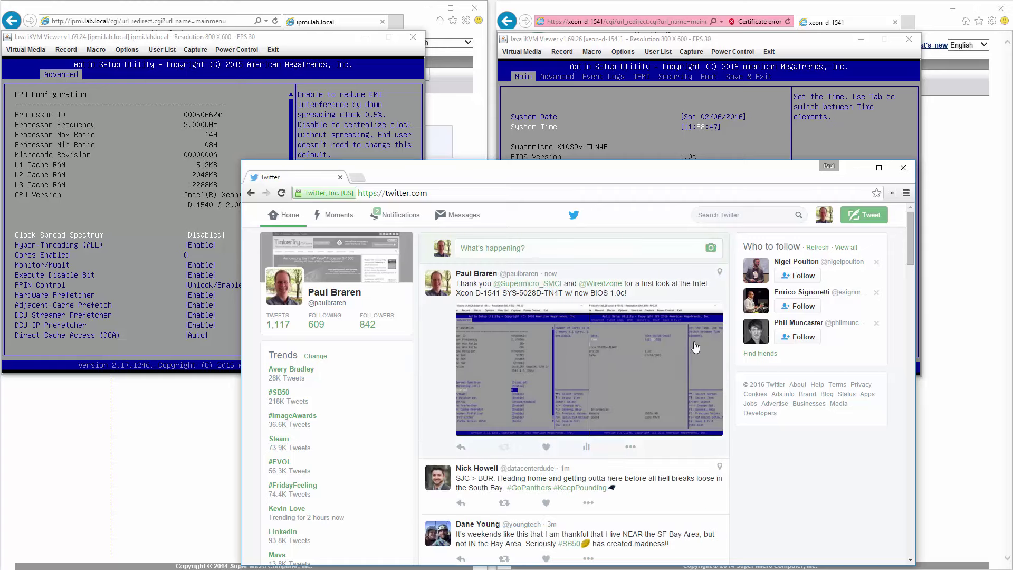
left_click(542, 275)
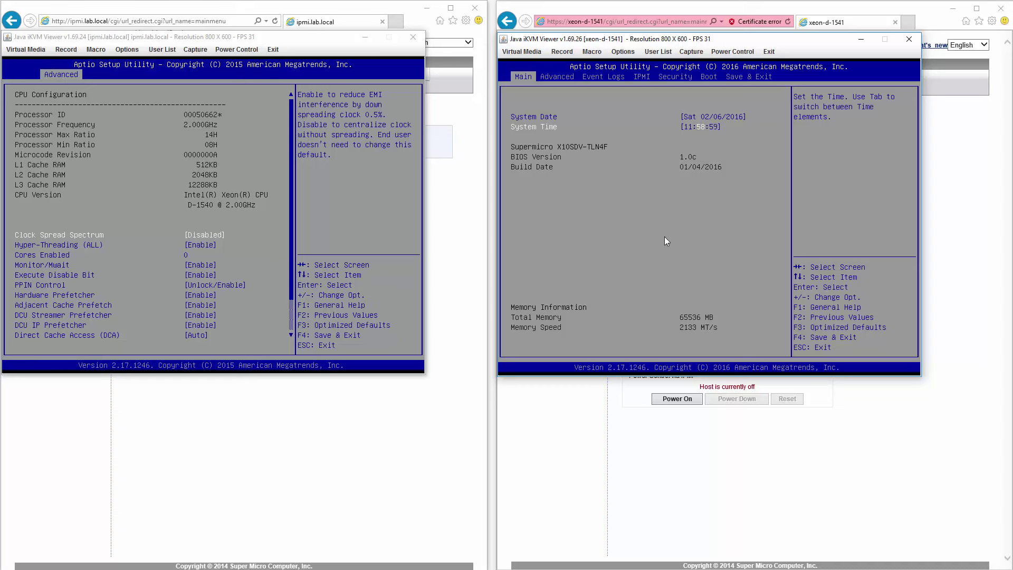
Step: Open CPU Configuration and then Advanced Power Management Configuration on xeon-d-1541, then ipmi.lab.local
key("Right")
key("Down")
key("Return")
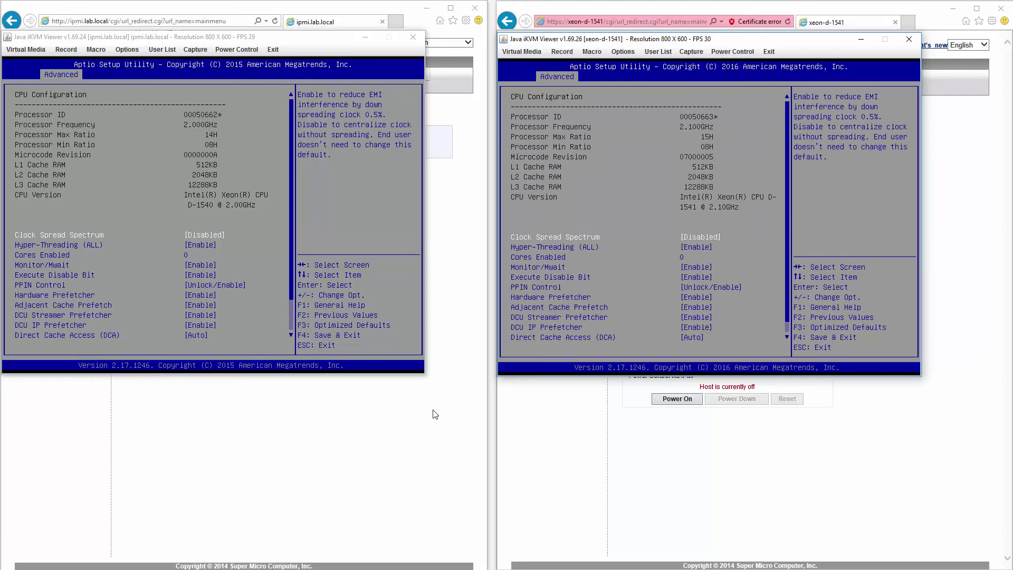
key("Down")
key("Down")
key("Down")
key("Down")
key("Down")
key("Down")
key("Down")
key("Down")
key("Down")
key("Down")
key("Down")
key("Down")
key("Return")
left_click(223, 198)
key("Down")
key("Down")
key("Down")
key("Down")
key("Down")
key("Down")
key("Down")
key("Down")
key("Down")
key("Down")
key("Down")
key("Down")
key("Down")
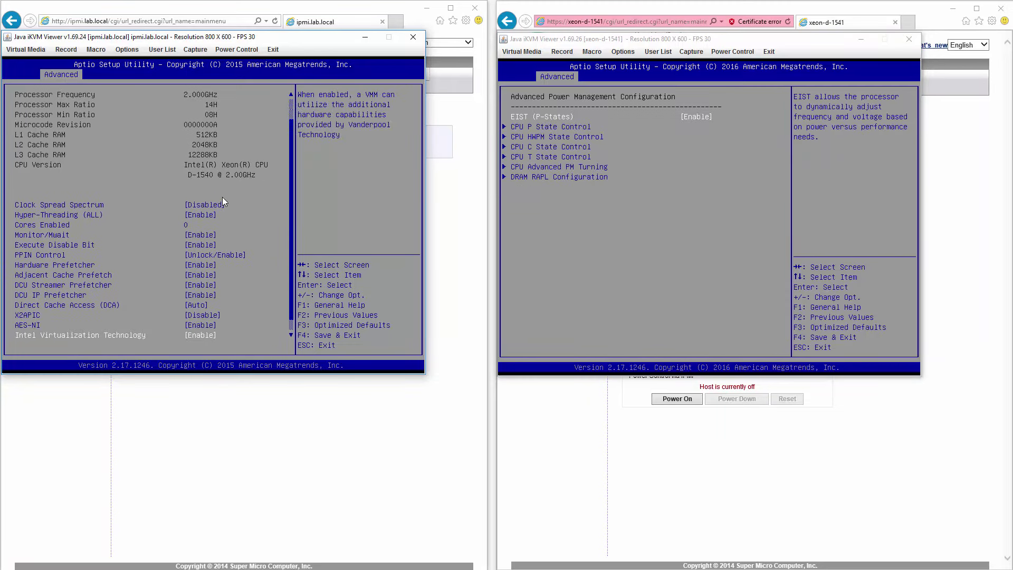
key("Down")
key("Return")
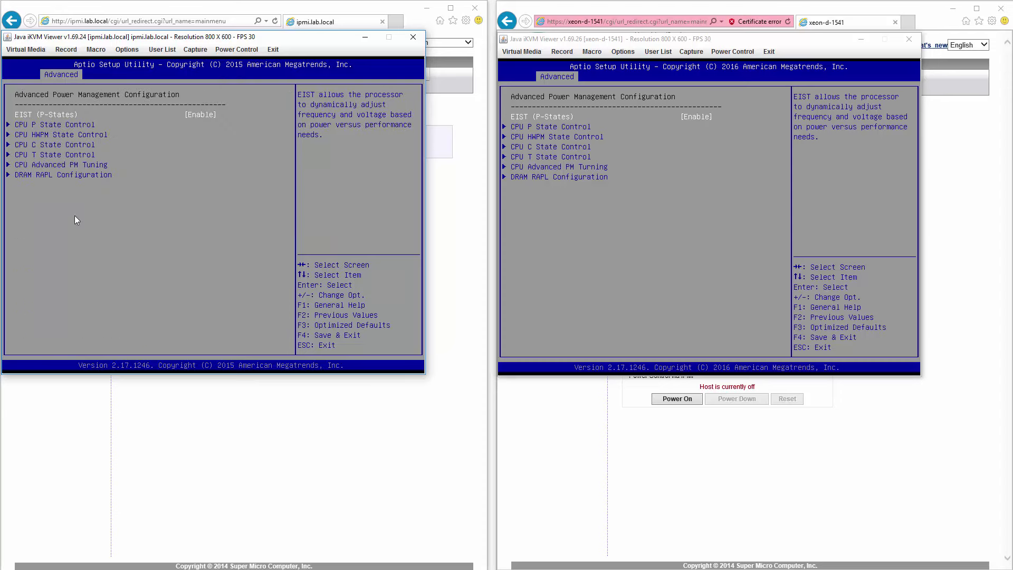
Step: Open CPU P State Control on both servers from Advanced Power Management Configuration
left_click(616, 234)
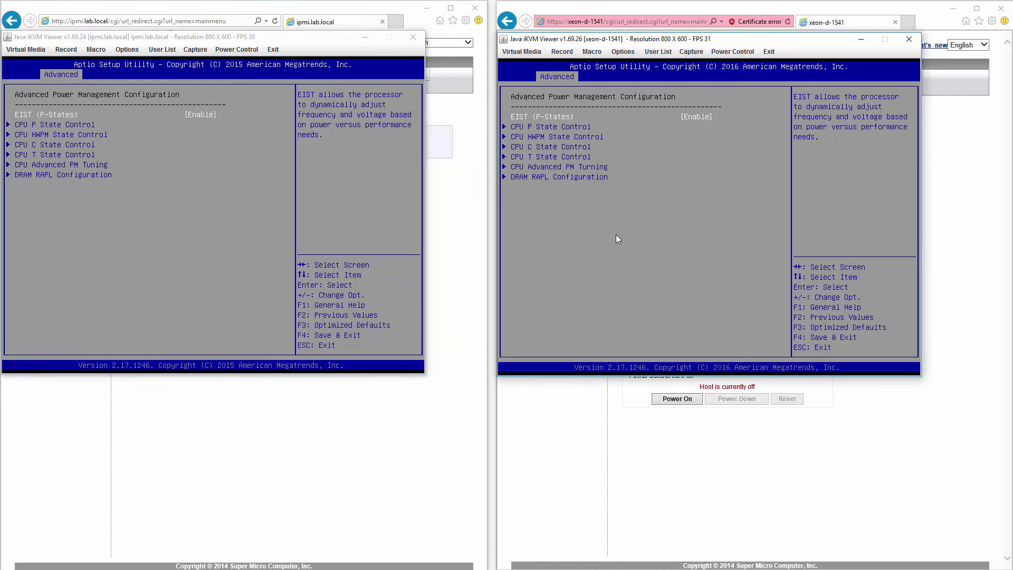
key("Escape")
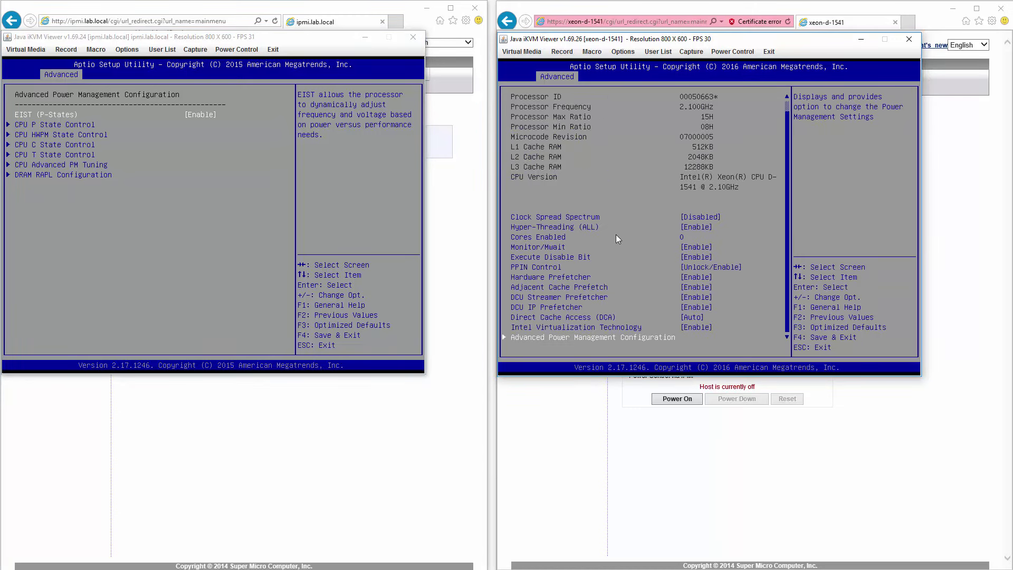
key("Return")
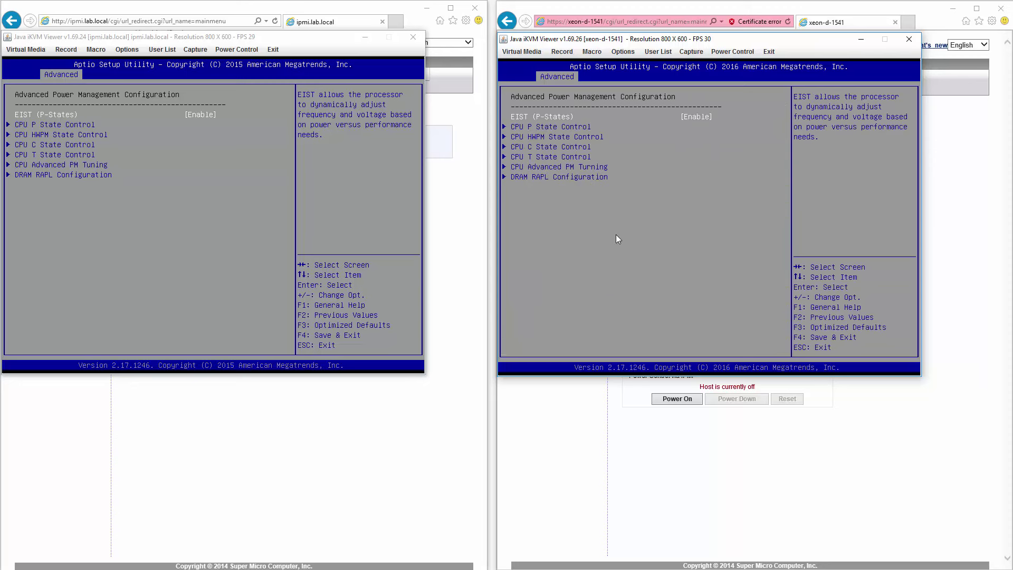
left_click(205, 199)
key("Down")
key("Return")
left_click(555, 243)
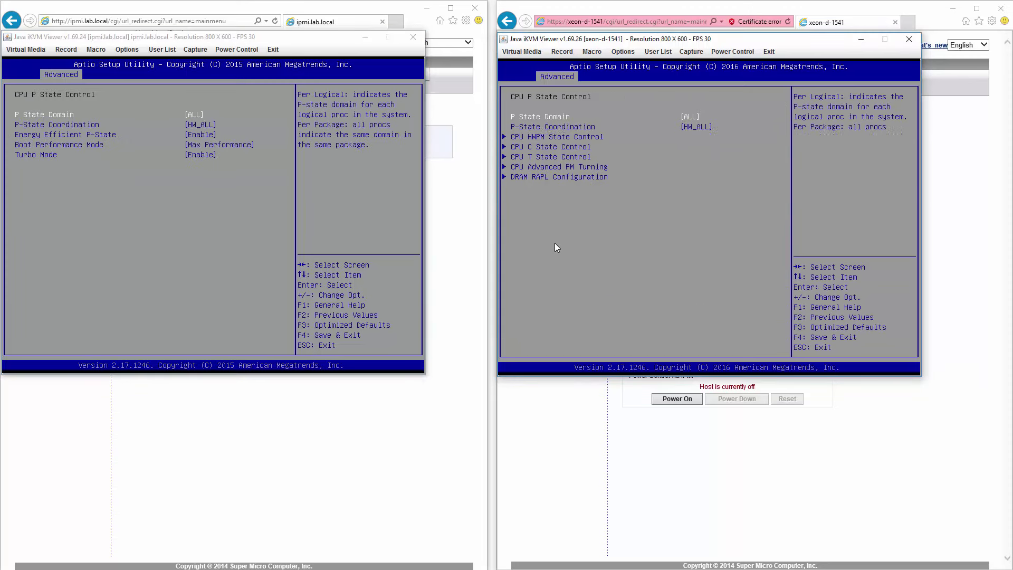
key("Down")
key("Return")
Step: Open CPU HWPM State Control on both servers, confirming xeon-d-1541's P-State Coordination stays HW_ALL
left_click(210, 178)
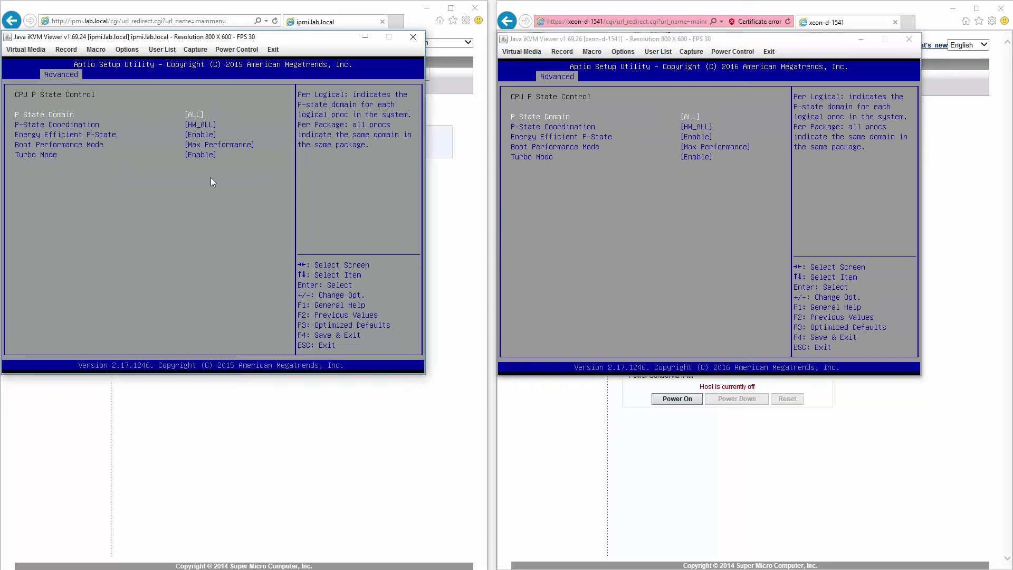
key("Escape")
key("Down")
key("Return")
left_click(757, 156)
key("Escape")
key("Return")
key("Down")
key("Return")
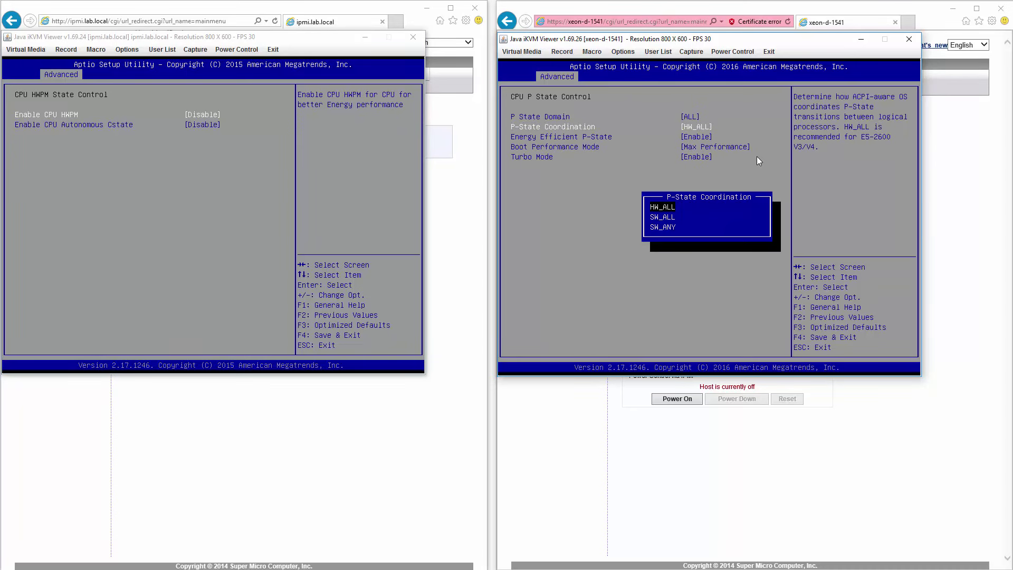
key("Escape")
key("Escape")
key("Down")
key("Return")
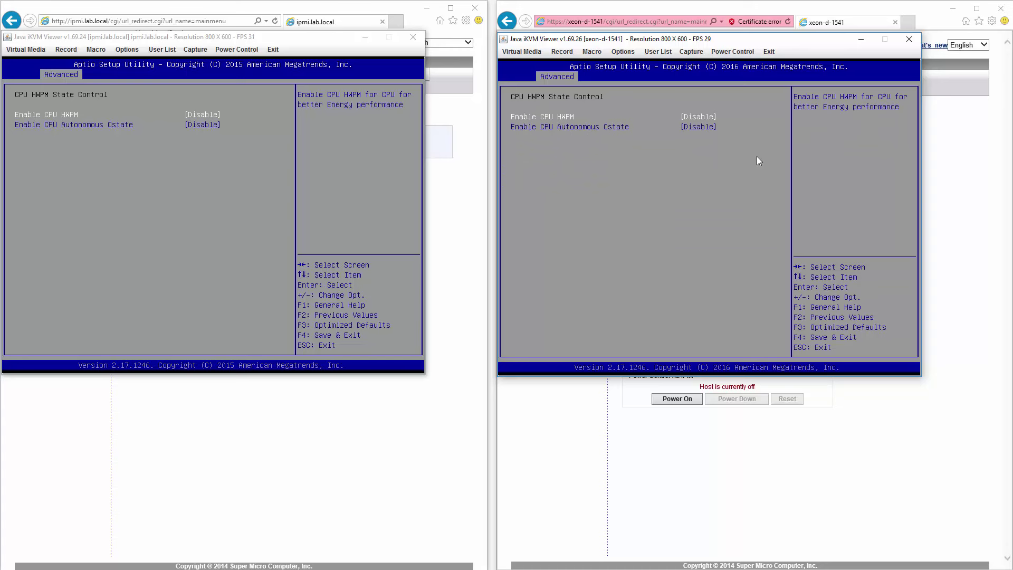
key("Escape")
Step: Open CPU C State Control on both servers
left_click(323, 129)
key("Escape")
key("Down")
key("Return")
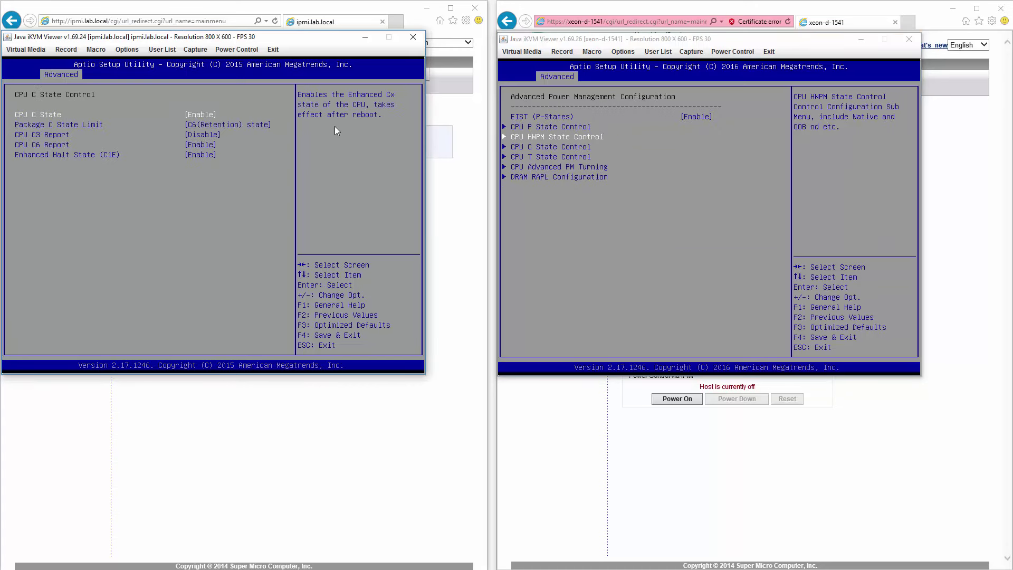
left_click(577, 226)
key("Down")
key("Return")
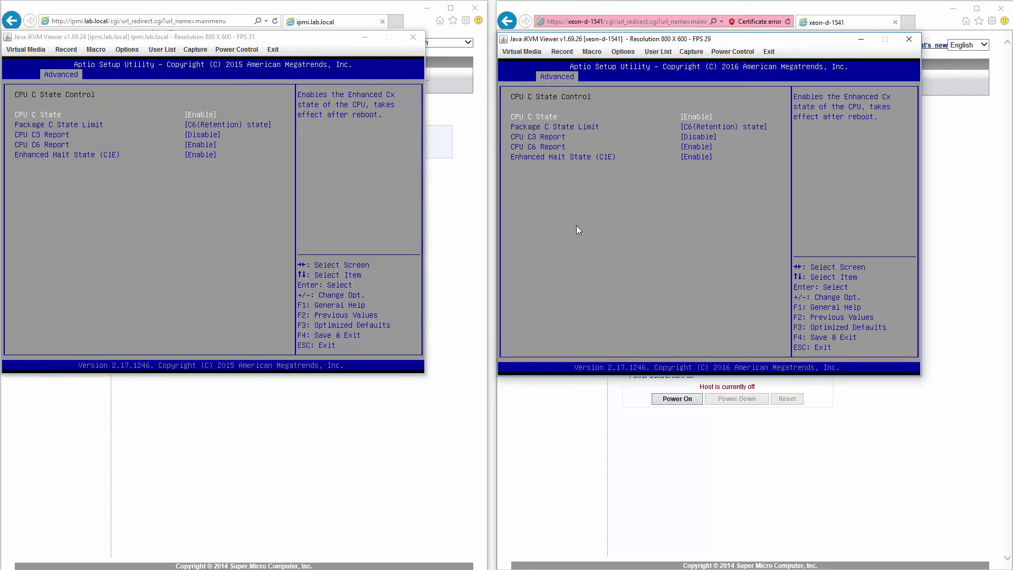
key("Escape")
Step: Open CPU T State Control on both servers
left_click(211, 215)
key("Escape")
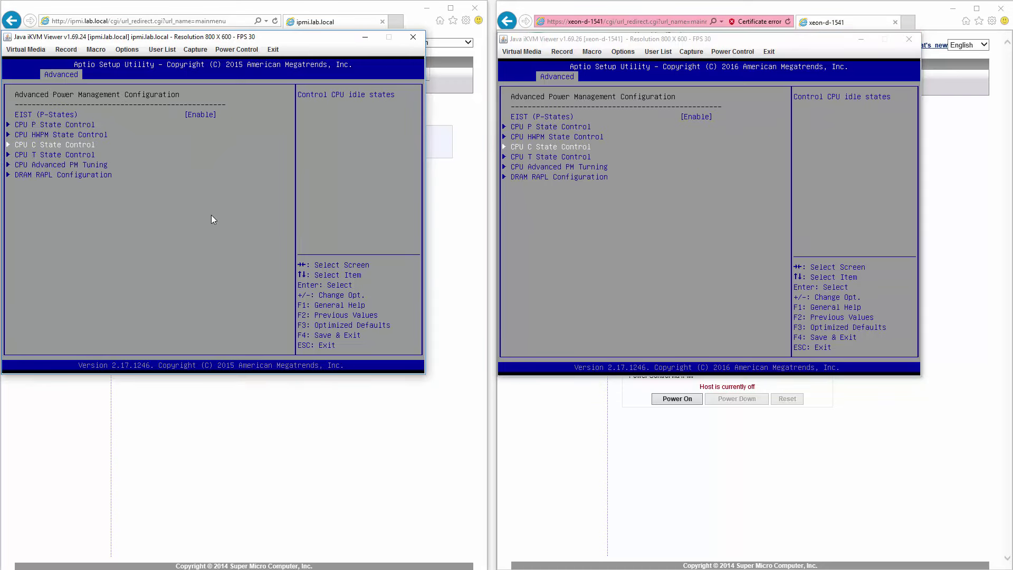
key("Down")
key("Return")
left_click(714, 320)
key("Down")
key("Return")
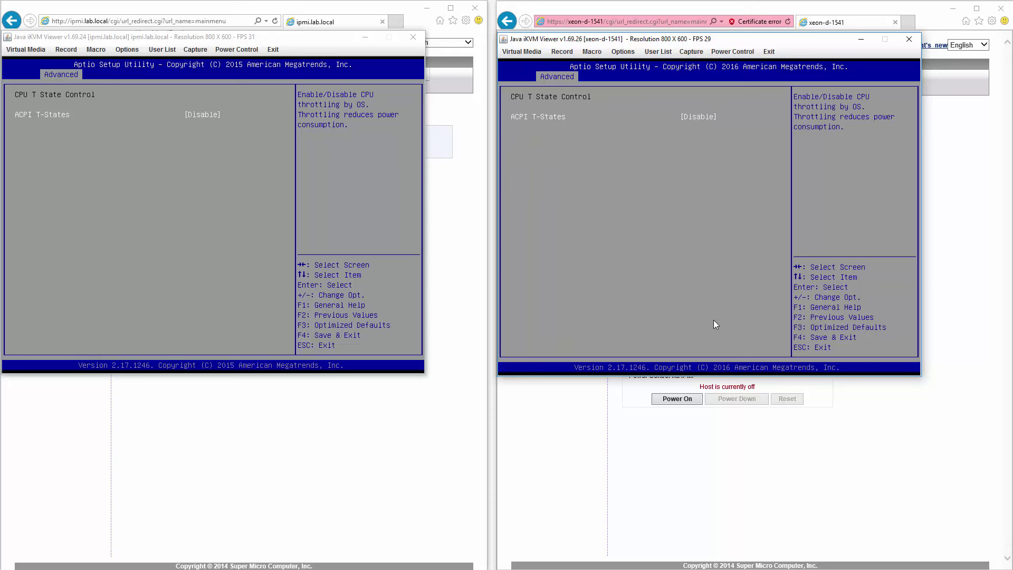
key("Escape")
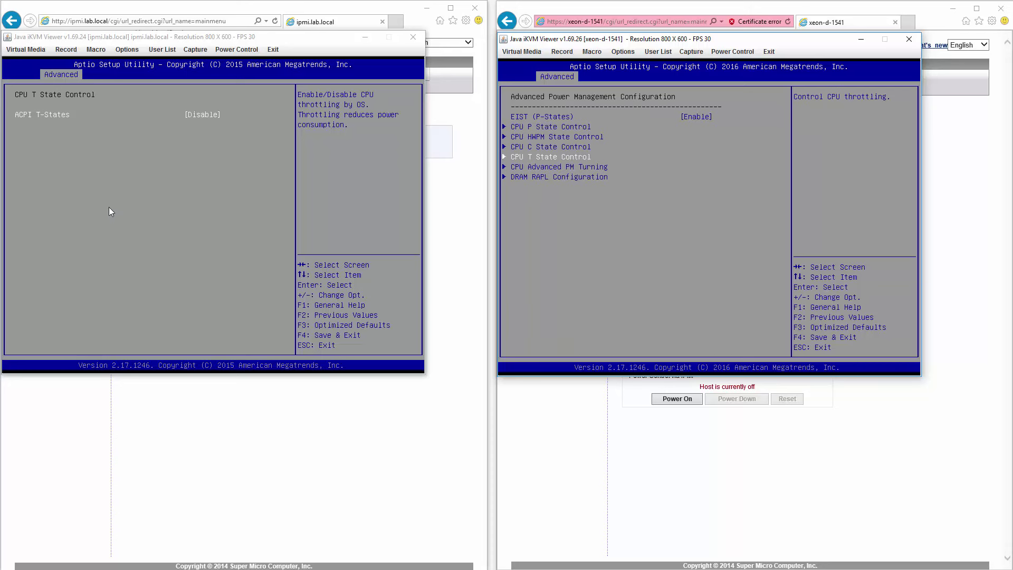
Step: Open CPU Advanced PM Tuning and its Energy Perf BIAS settings on both servers
left_click(109, 207)
key("Escape")
key("Down")
key("Return")
key("Return")
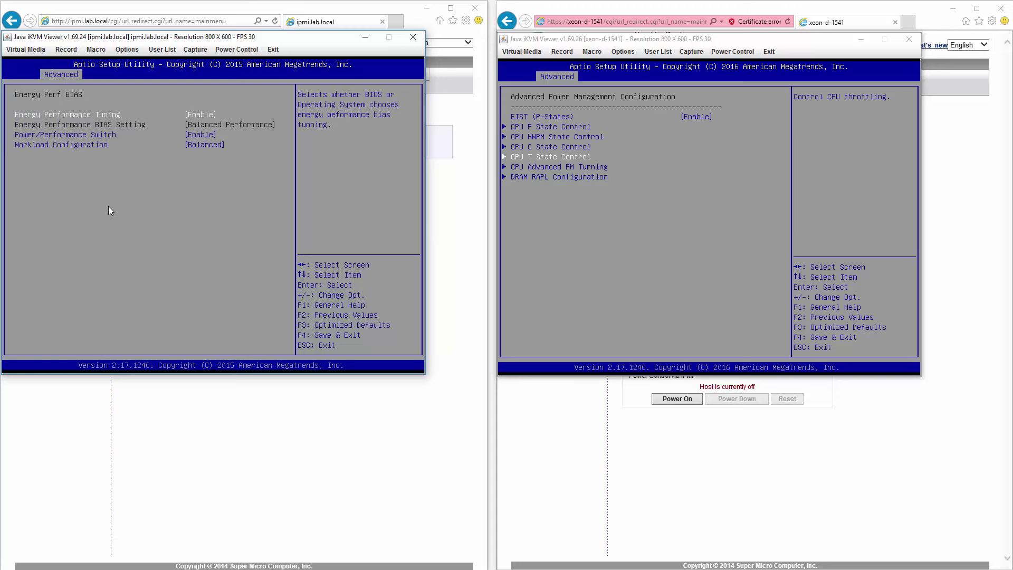
left_click(666, 272)
key("Down")
key("Return")
key("Return")
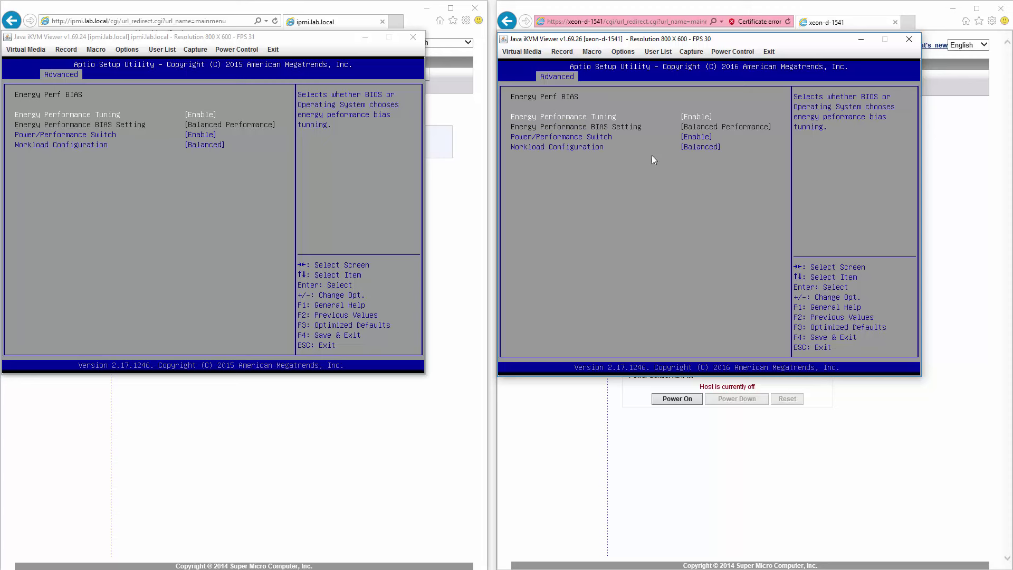
Step: Open the Program PowerCTL_MSR settings on both servers
left_click(207, 146)
key("Escape")
key("Down")
key("Return")
left_click(677, 203)
key("Escape")
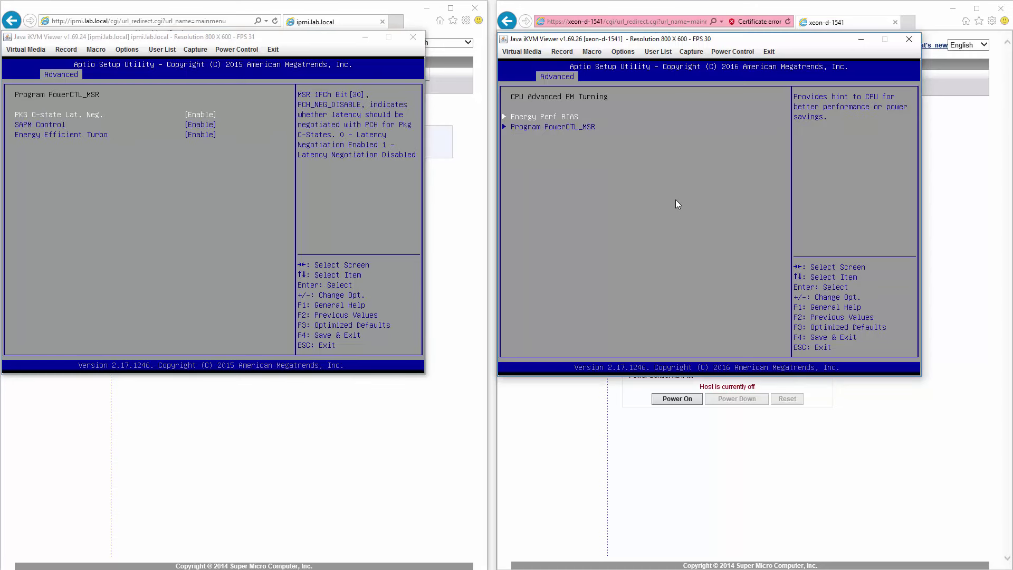
key("Down")
key("Return")
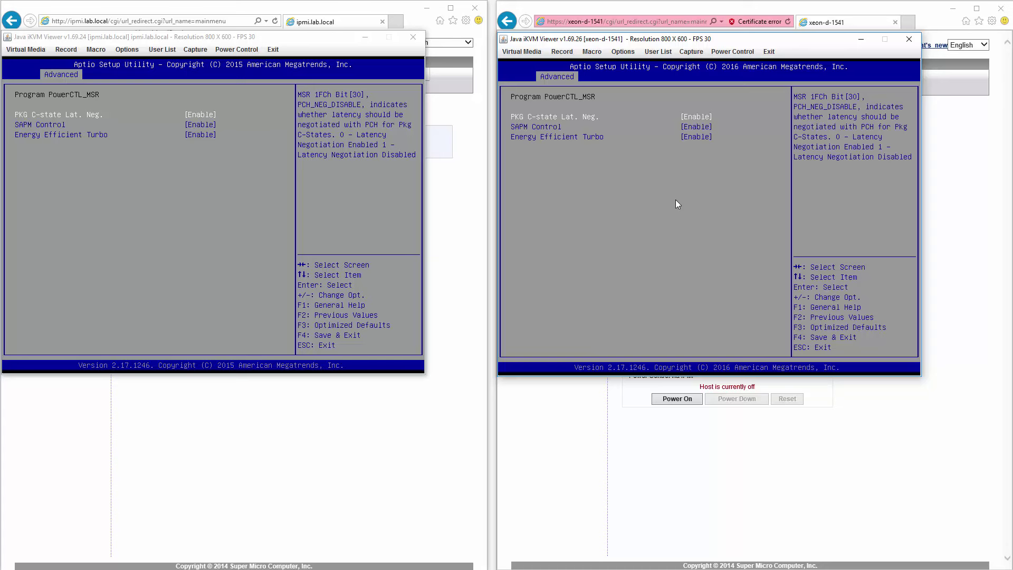
key("Escape")
Step: Back both servers out to Advanced Power Management Configuration
left_click(126, 162)
key("Escape")
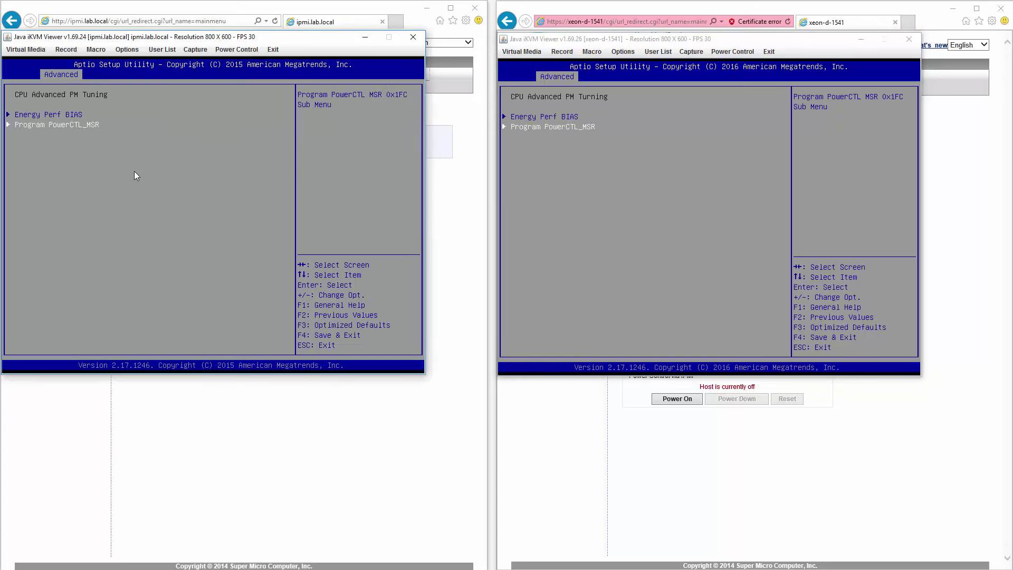
key("Escape")
left_click(576, 234)
key("Escape")
left_click(144, 213)
Step: Open DRAM RAPL Configuration on both servers, then return ipmi.lab.local to Advanced Power Management Configuration
key("Down")
key("Return")
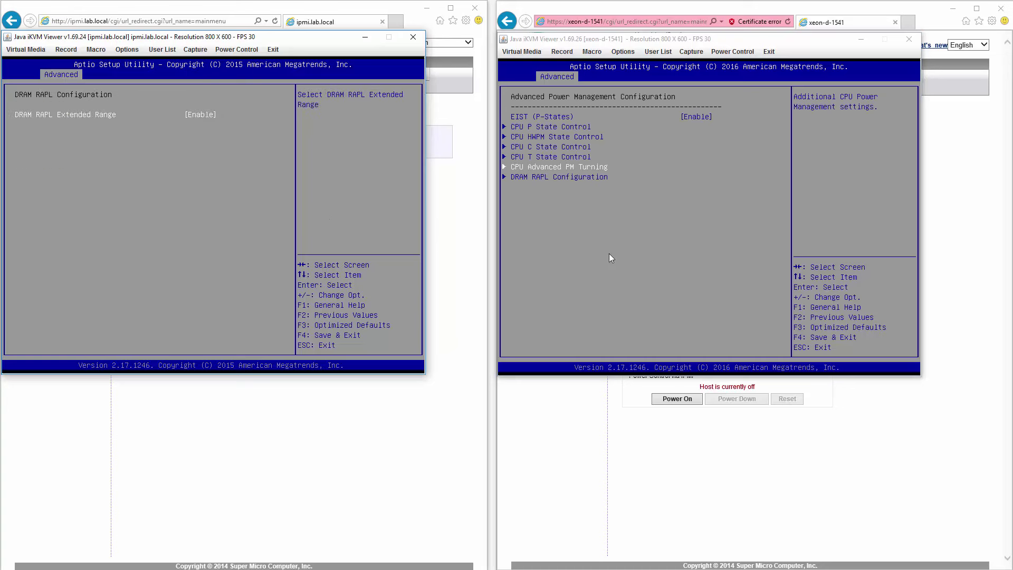
left_click(647, 256)
key("Down")
key("Return")
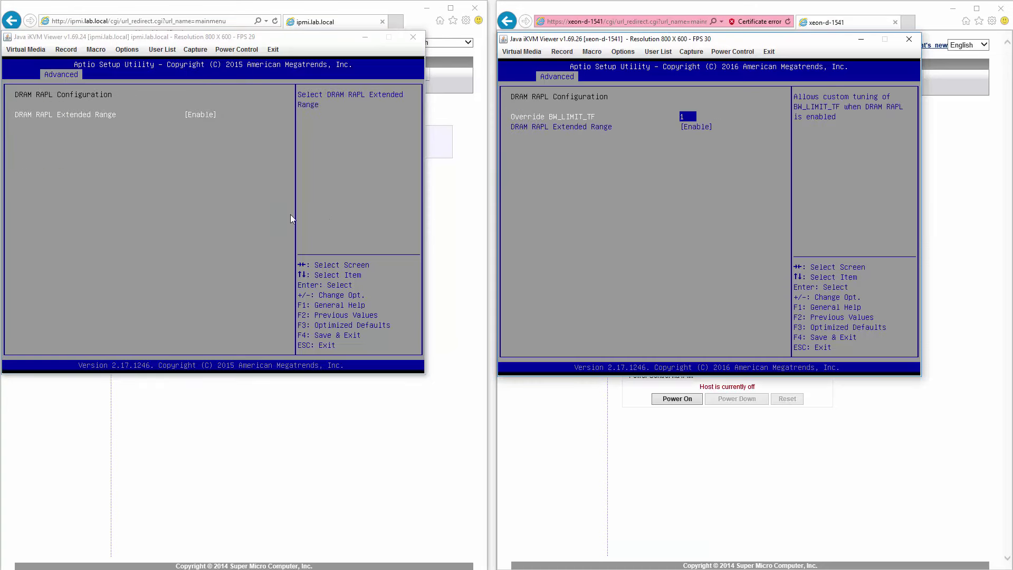
left_click(200, 213)
key("Escape")
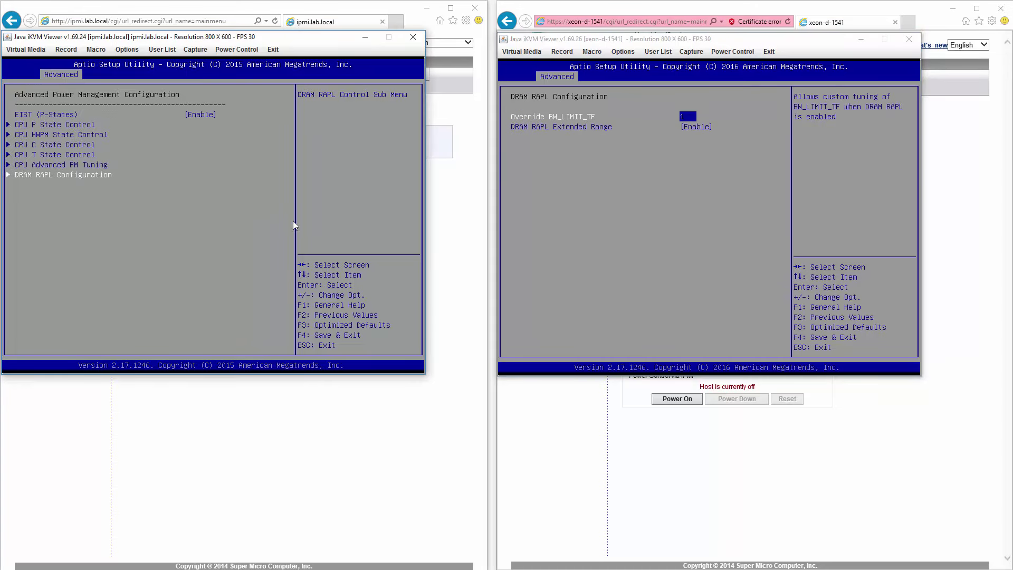
Step: Review xeon-d-1541's DRAM RAPL Configuration again, then back ipmi.lab.local out toward the Advanced list
left_click(633, 235)
key("Escape")
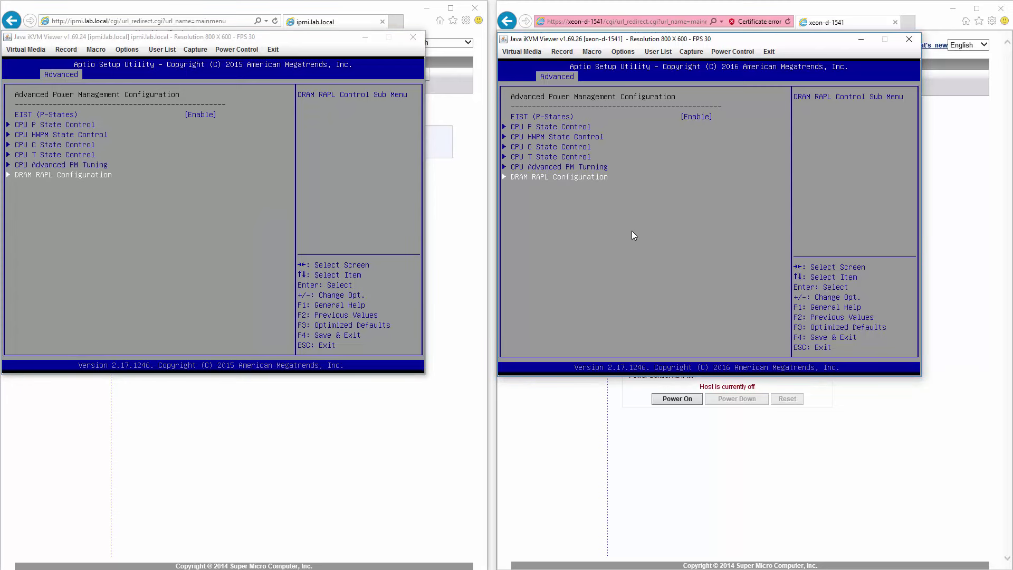
key("Return")
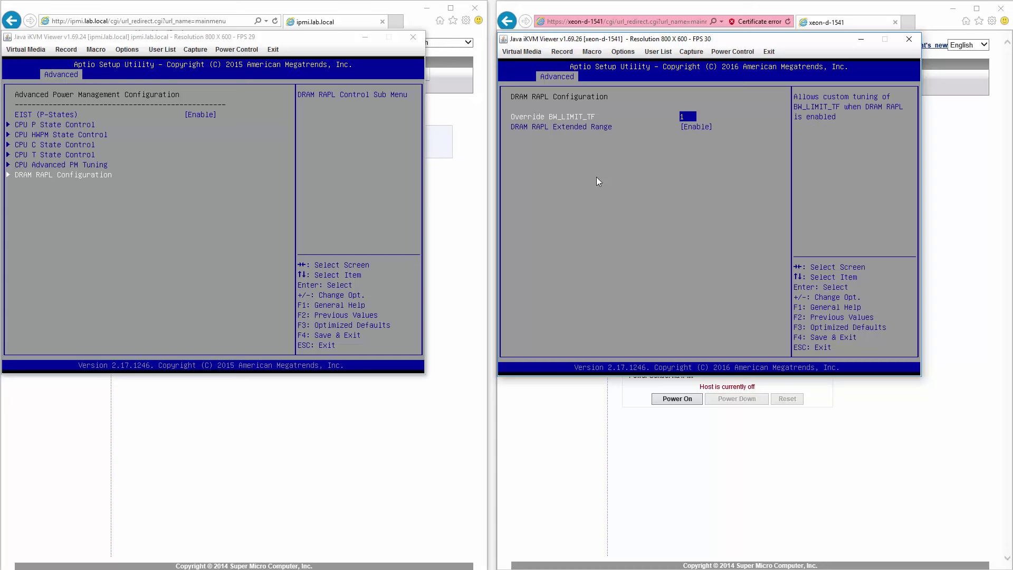
key("Escape")
left_click(103, 226)
key("Escape")
Step: Back xeon-d-1541 out of CPU Configuration and take ipmi.lab.local into North Bridge IIO Configuration
key("Escape")
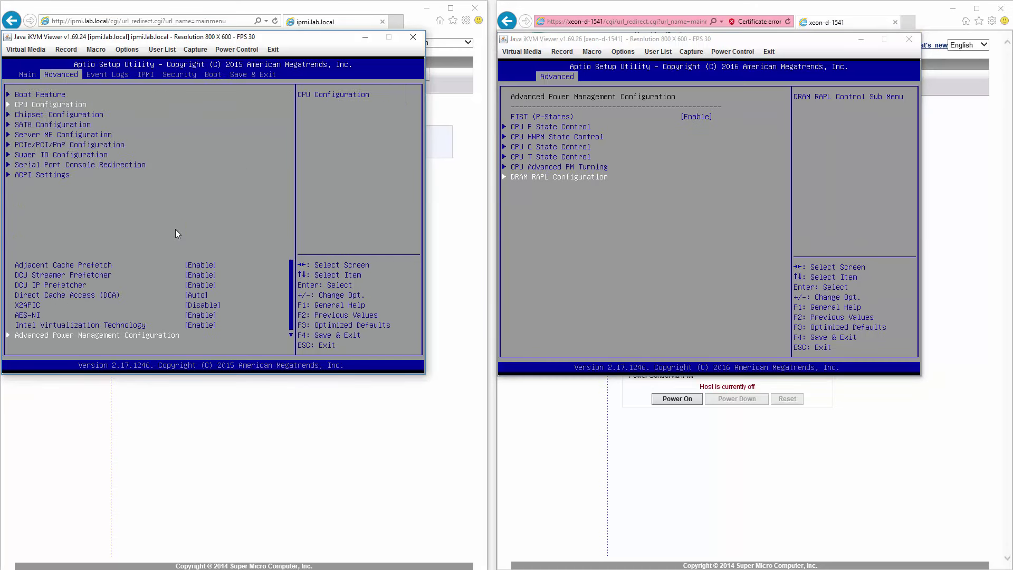
left_click(607, 245)
key("Escape")
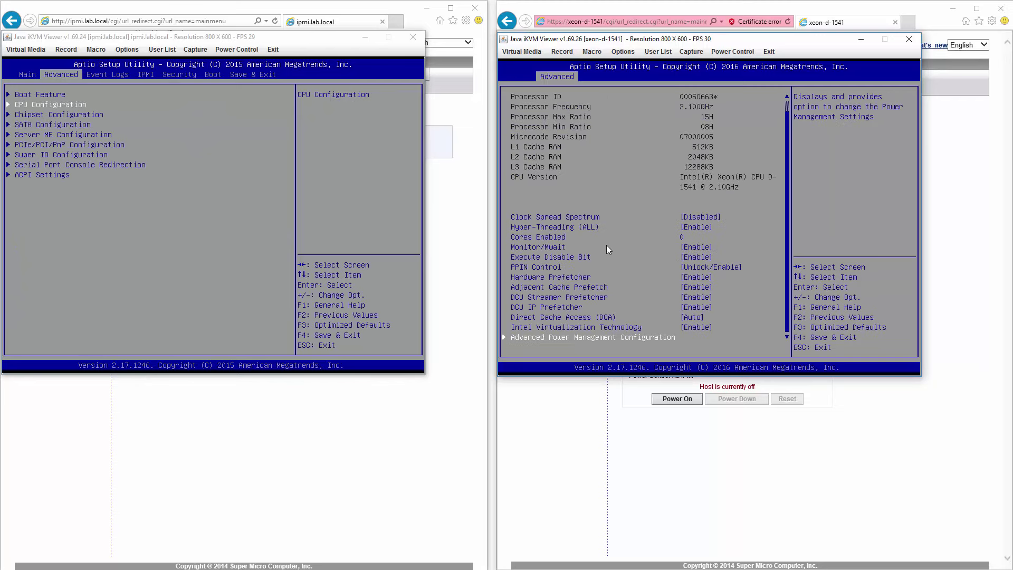
key("Escape")
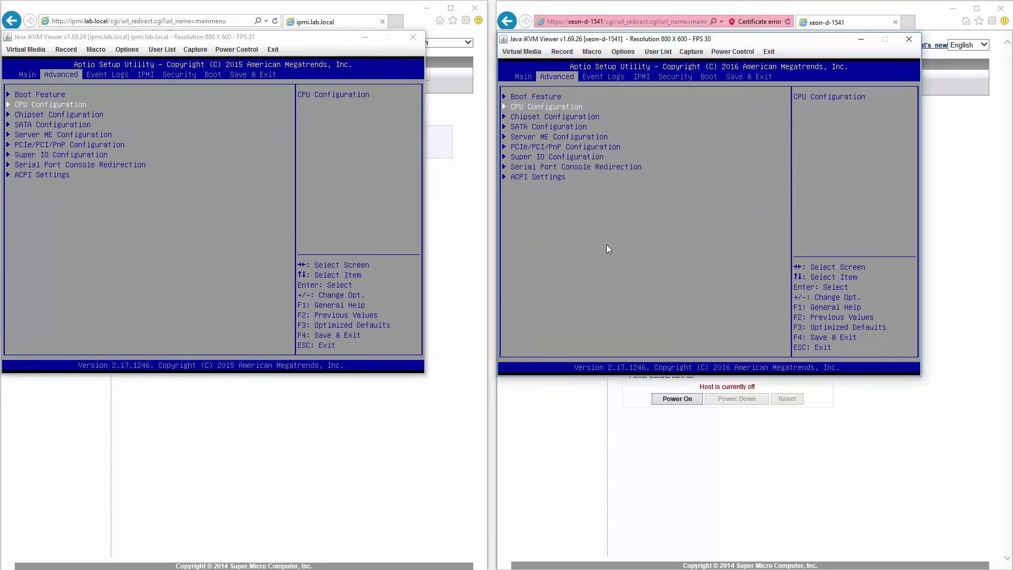
left_click(393, 186)
key("Down")
key("Return")
key("Return")
key("Return")
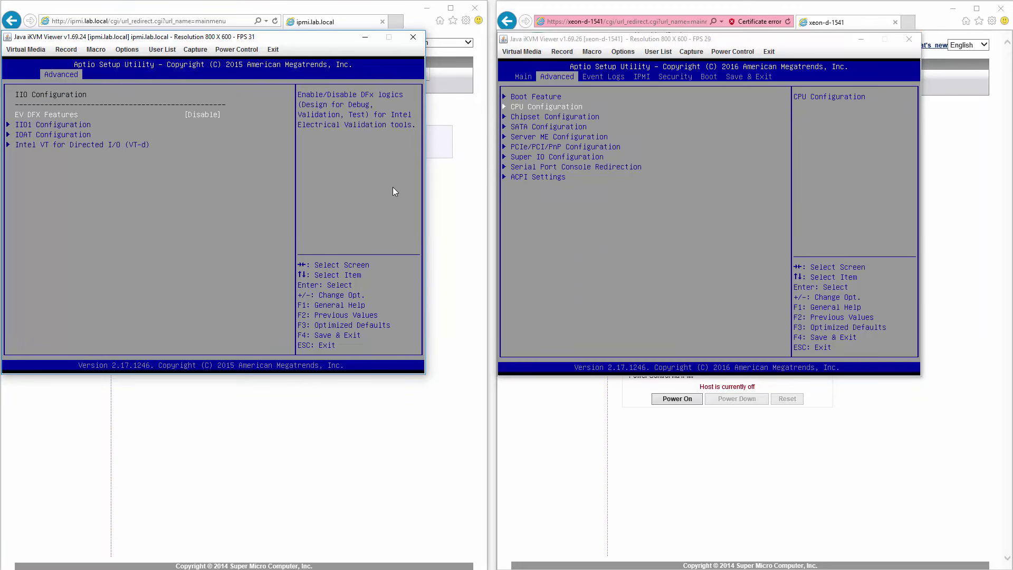
key("Return")
key("Escape")
key("Down")
Step: Bring both consoles to Chipset Configuration > North Bridge > IIO Configuration
key("Return")
left_click(656, 233)
key("Down")
key("Return")
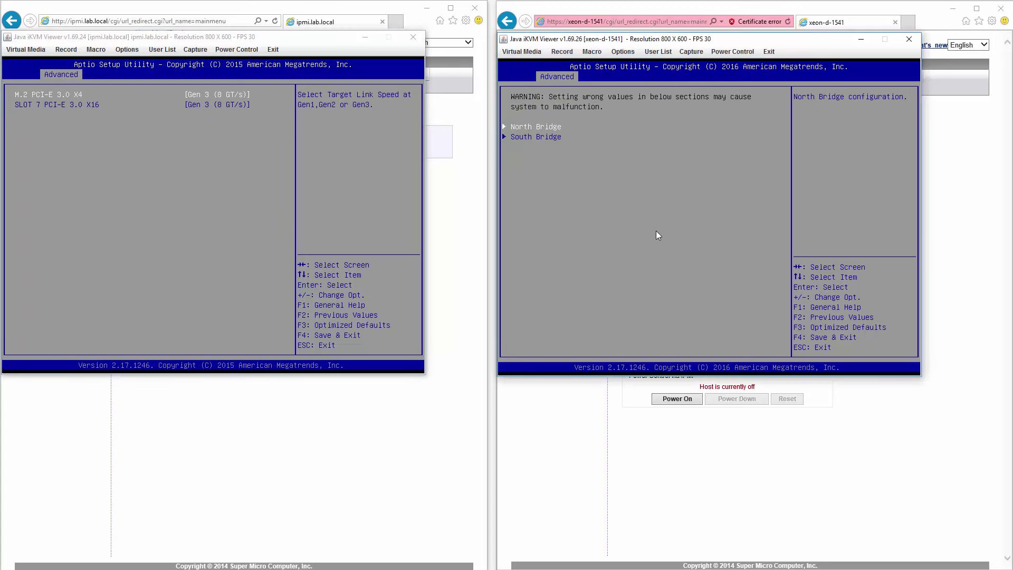
key("Return")
key("Return")
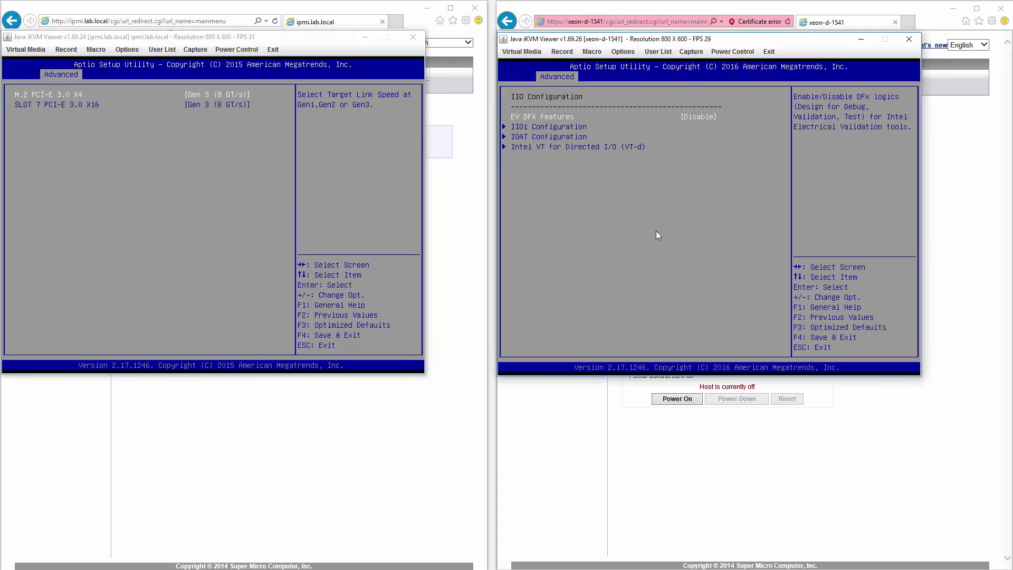
key("Escape")
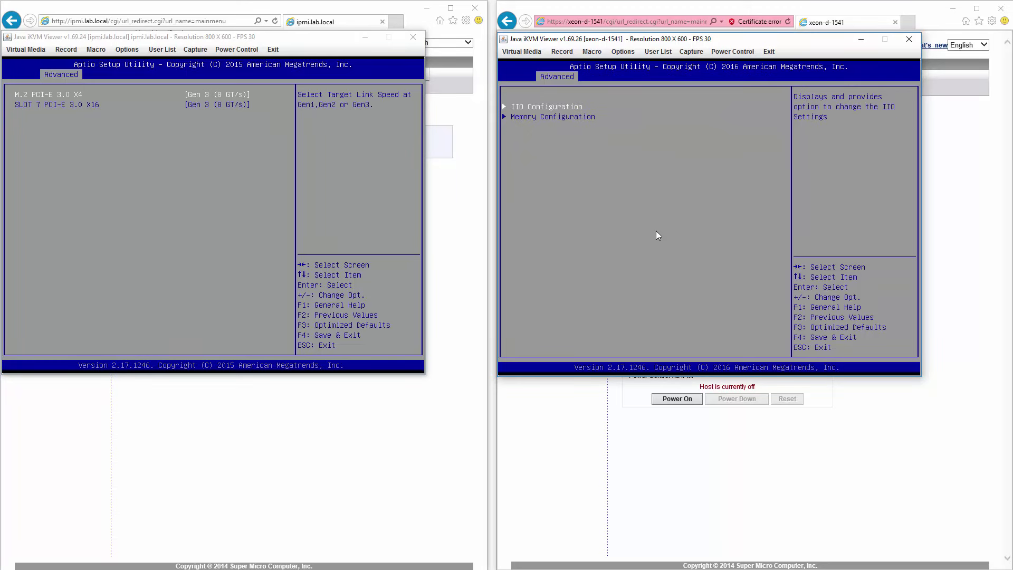
key("Escape")
left_click(201, 181)
key("Escape")
key("Escape")
key("Escape")
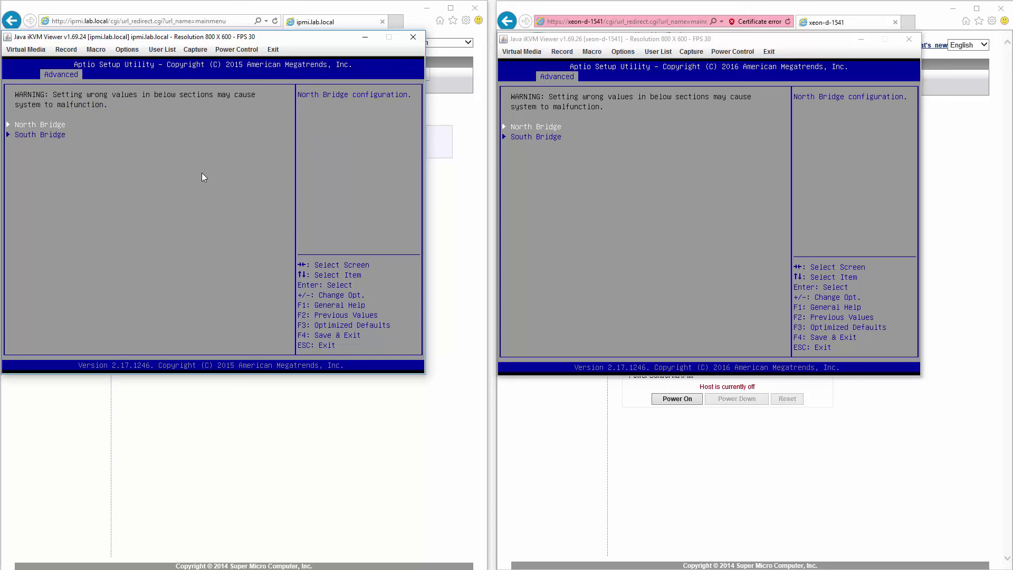
key("Return")
left_click(634, 215)
key("Return")
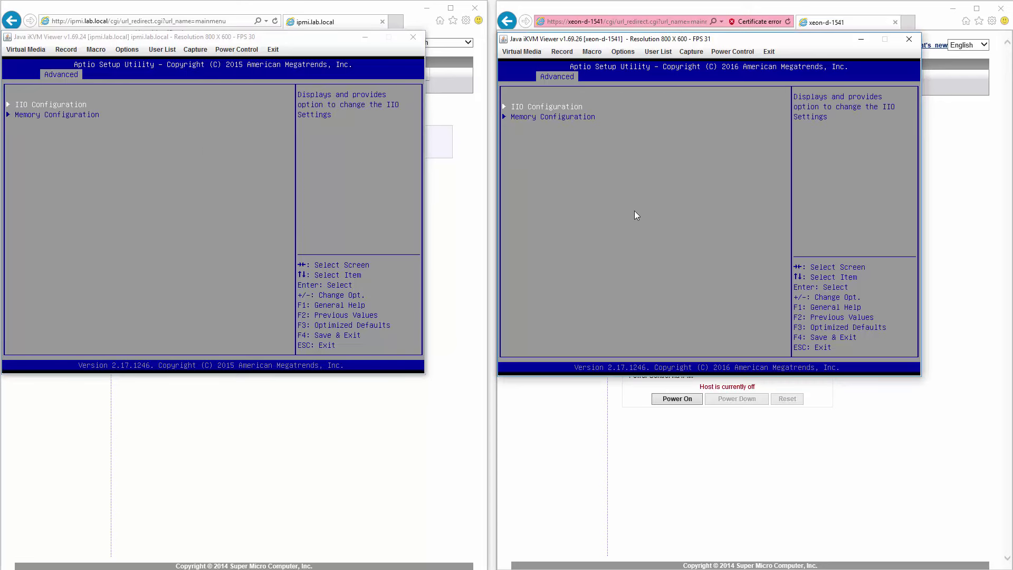
key("Return")
Step: Compare the IIO1 PCI-E link speed settings on both servers
left_click(197, 133)
key("Return")
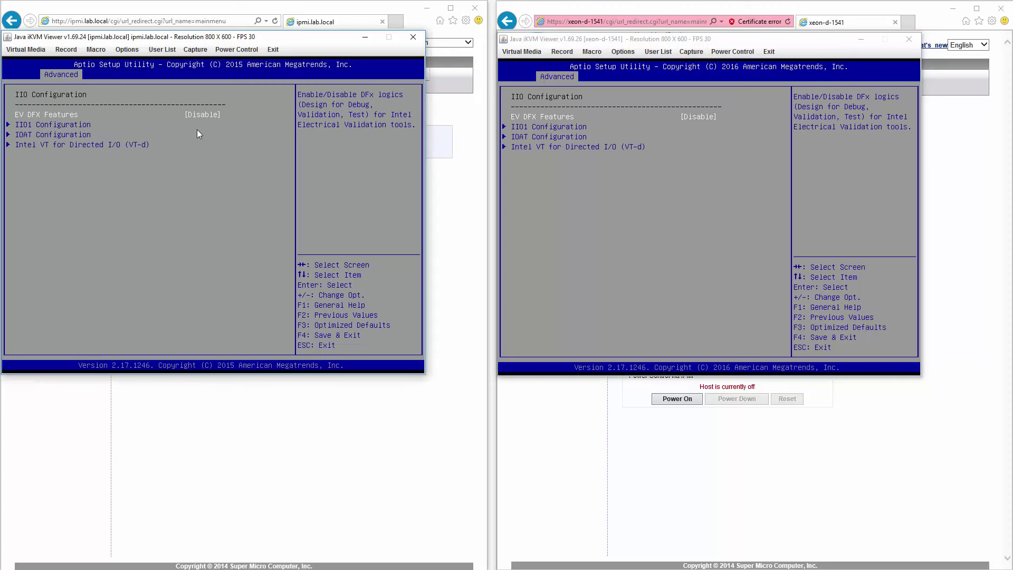
key("Down")
key("Return")
left_click(707, 231)
key("Down")
key("Return")
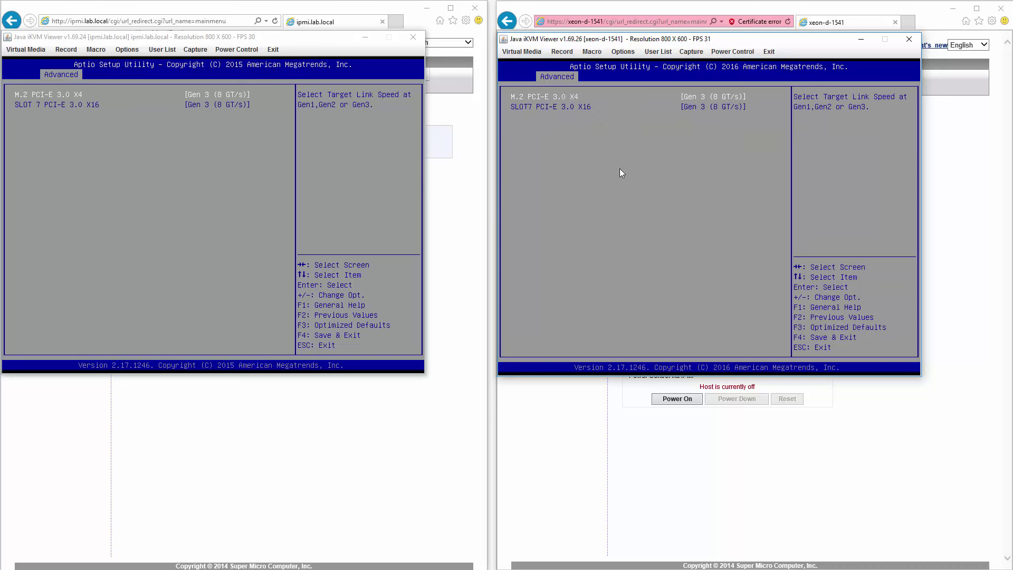
left_click(252, 173)
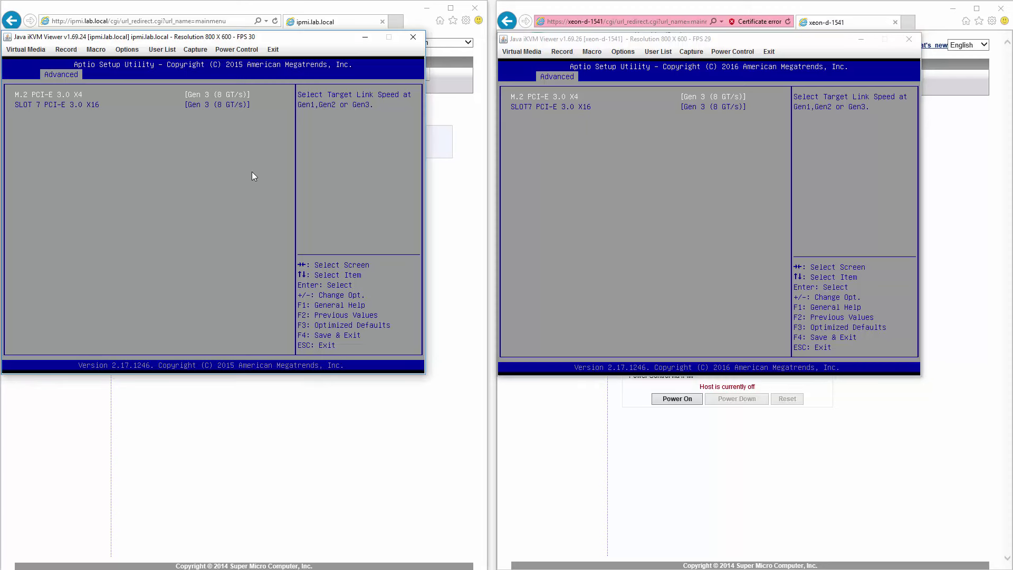
key("Escape")
left_click(660, 210)
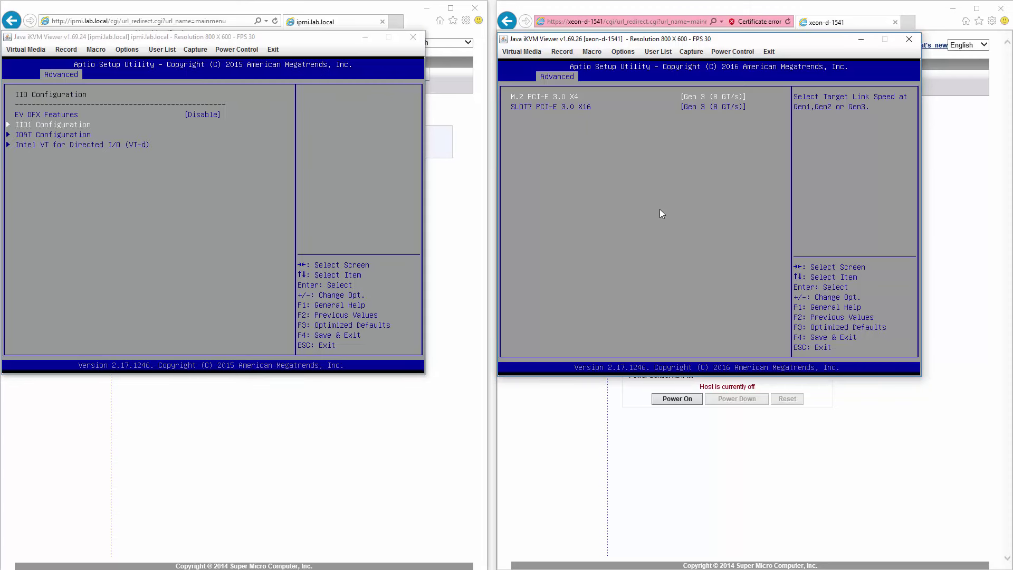
key("Escape")
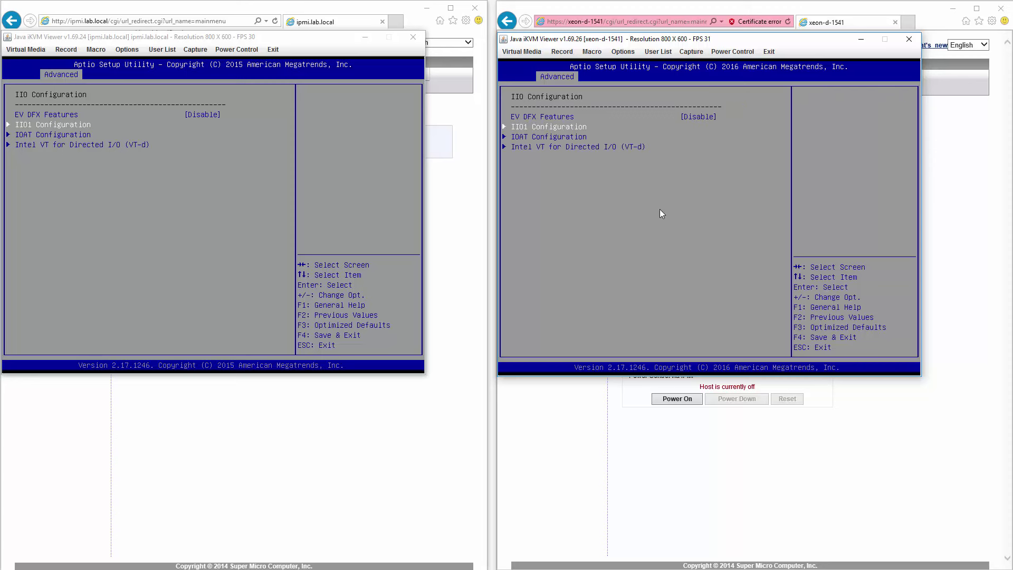
Step: Compare IOAT Configuration on both servers
left_click(274, 188)
key("Down")
key("Return")
left_click(608, 215)
key("Down")
key("Return")
Step: Compare the Intel VT for Directed I/O (VT-d) settings on both servers
left_click(203, 179)
key("Escape")
key("Down")
key("Return")
left_click(557, 175)
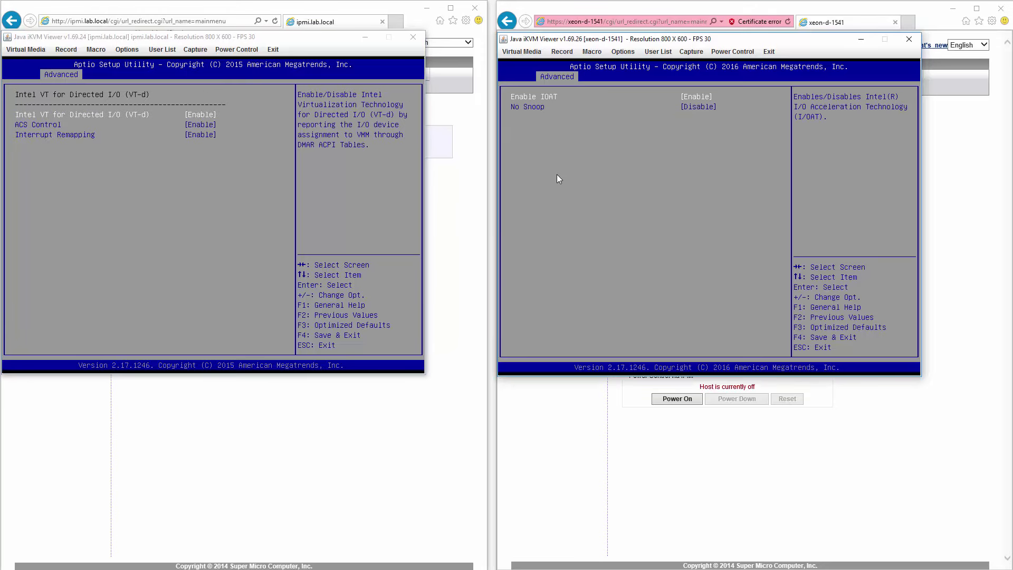
key("Escape")
key("Down")
key("Return")
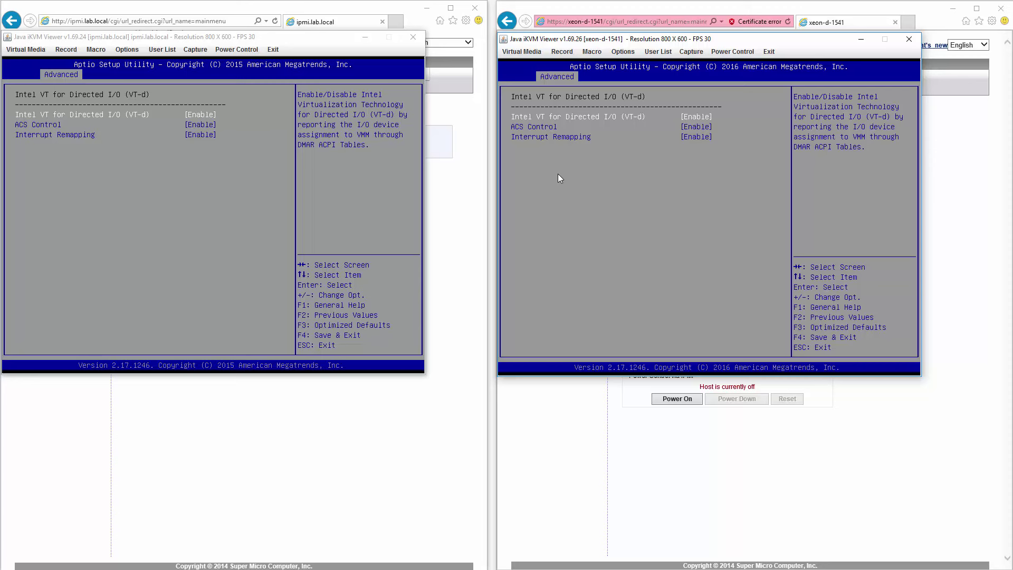
key("Escape")
Step: Back the ipmi.lab.local BIOS out to the North Bridge list
left_click(213, 151)
key("Escape")
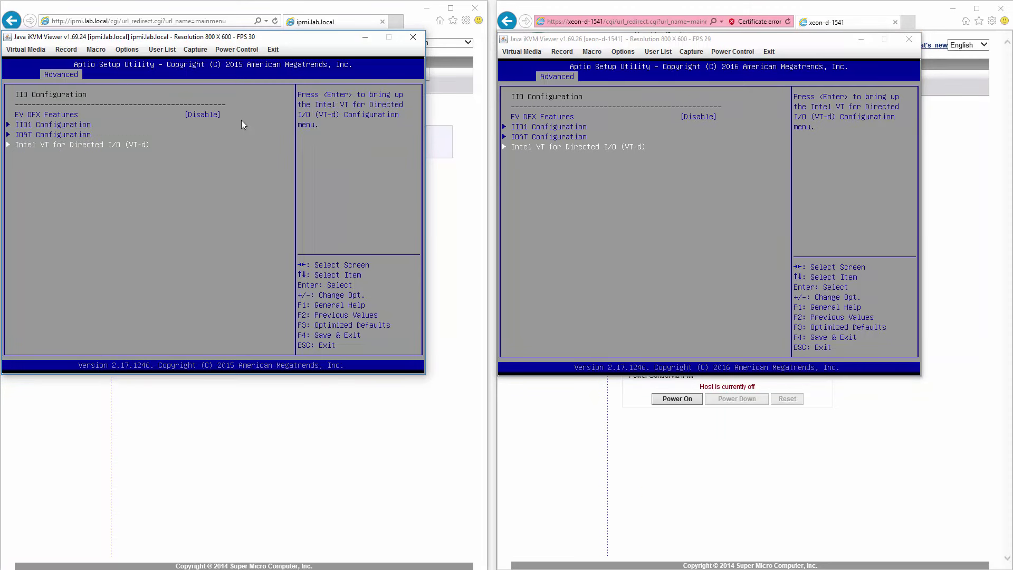
key("Escape")
Step: Open Memory Configuration on both servers
key("Down")
key("Return")
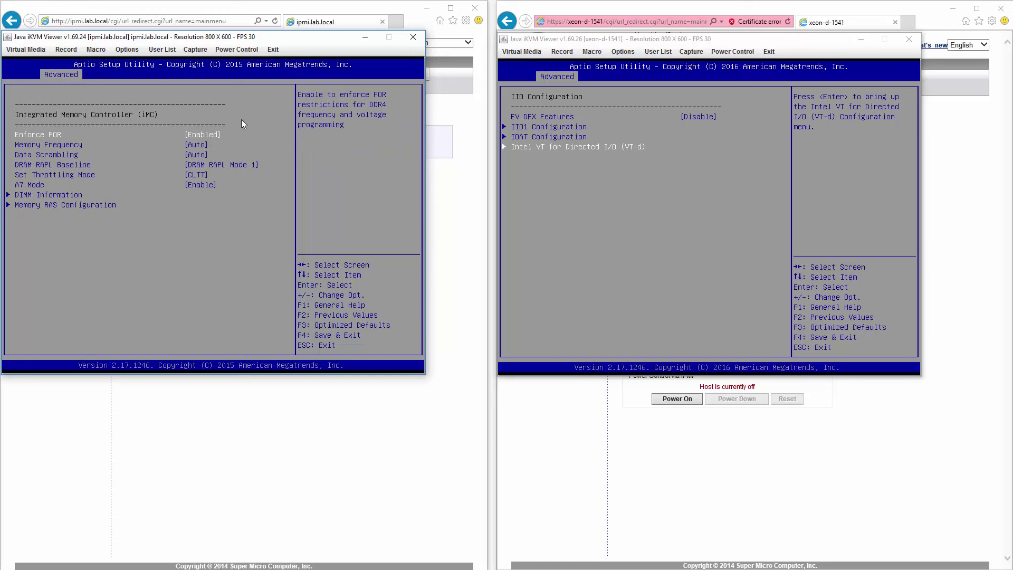
left_click(679, 257)
key("Escape")
key("Down")
key("Return")
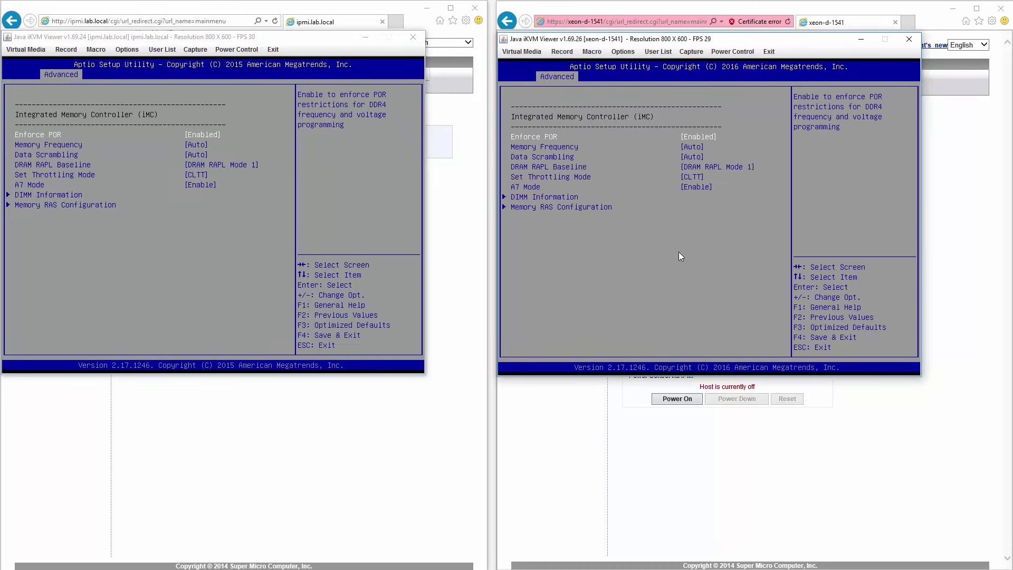
Step: Compare the DIMM Information lists on both servers
key("Down")
key("Down")
key("Down")
key("Down")
key("Down")
key("Down")
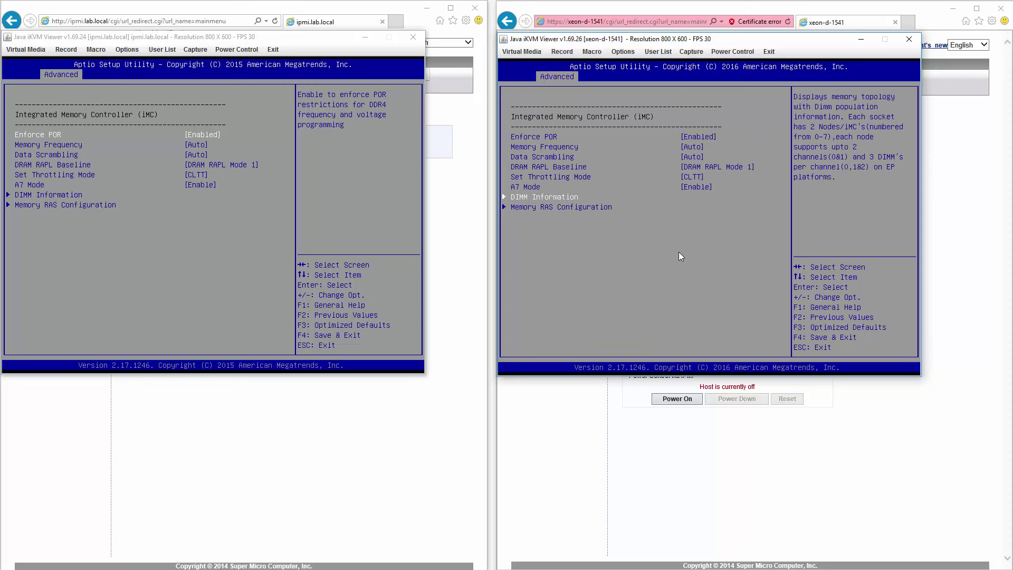
key("Return")
left_click(157, 192)
key("Down")
key("Down")
key("Down")
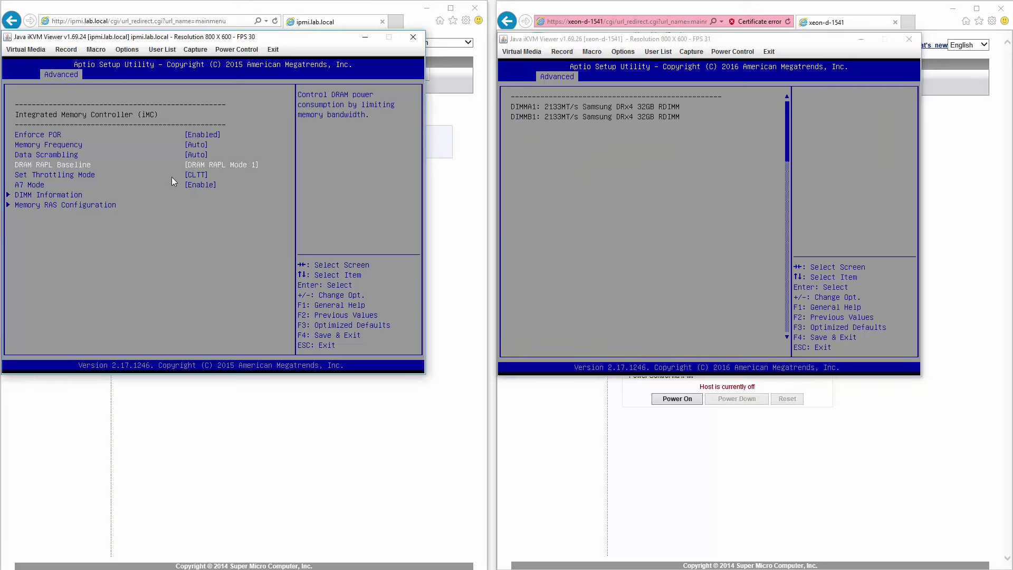
key("Down")
key("Down")
key("Down")
key("Return")
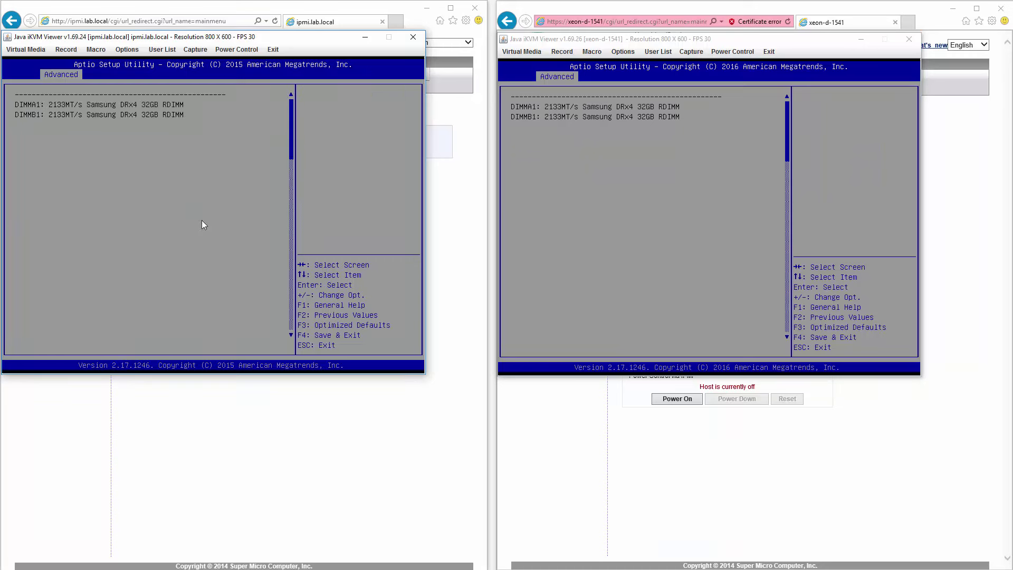
key("Escape")
Step: Compare Memory RAS Configuration (Patrol Scrub interval 24), then return ipmi.lab.local to the bridge list
key("Down")
key("Return")
left_click(554, 262)
key("Escape")
key("Down")
key("Return")
left_click(109, 261)
key("Escape")
key("Escape")
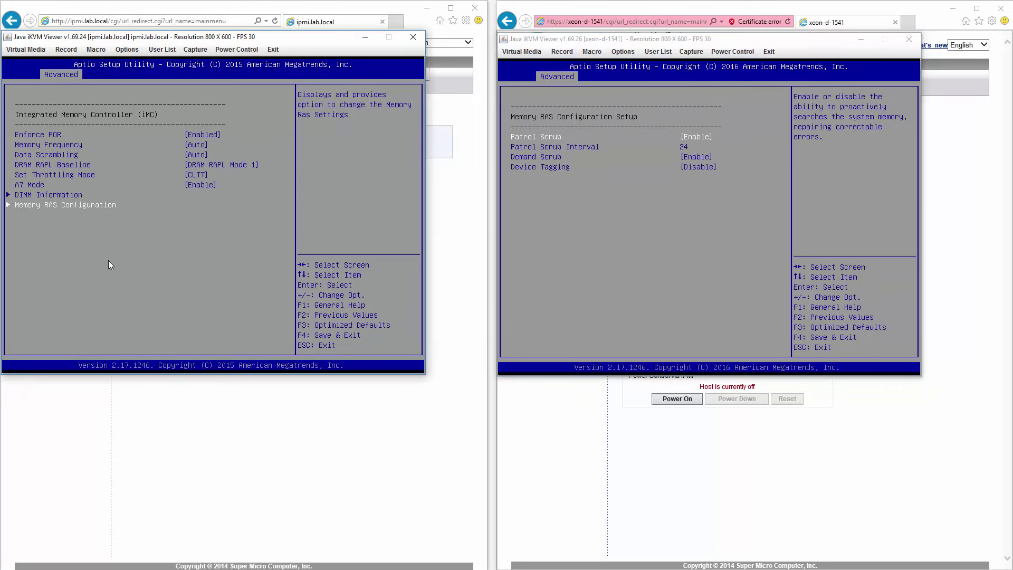
key("Escape")
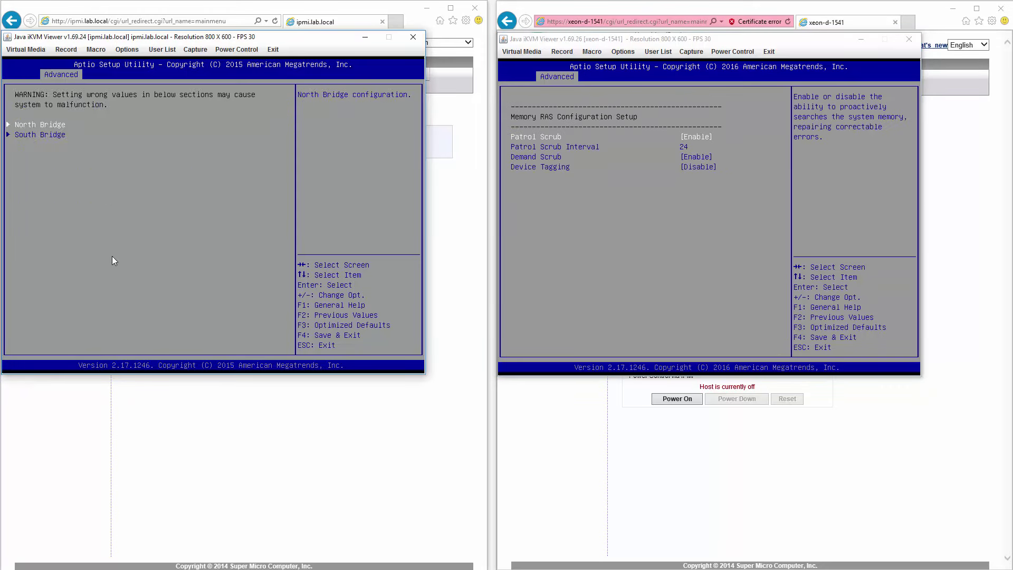
Step: Compare South Bridge USB Configuration on both servers
key("Down")
key("Return")
left_click(731, 272)
key("Escape")
key("Escape")
key("Escape")
key("Escape")
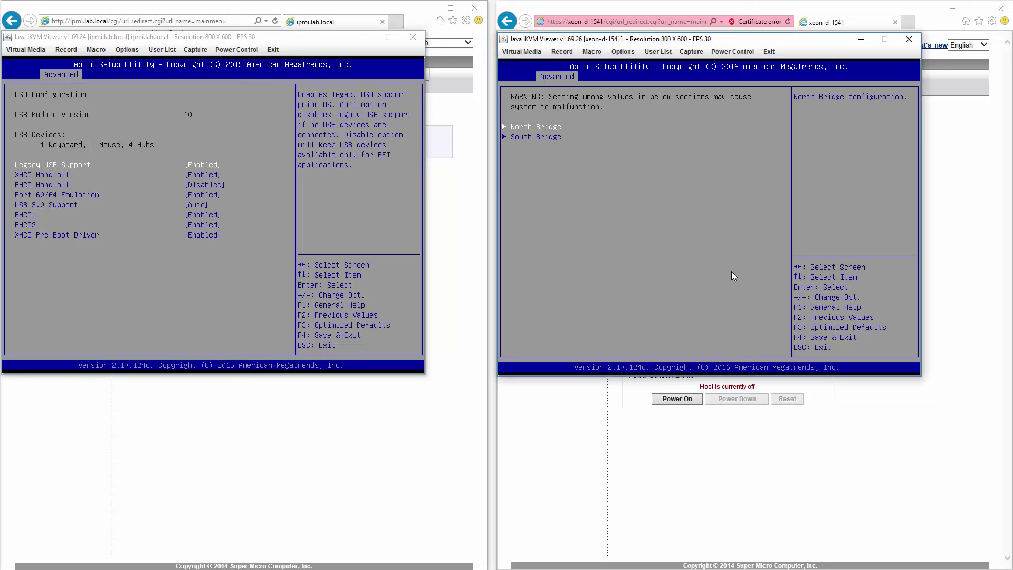
key("Down")
key("Return")
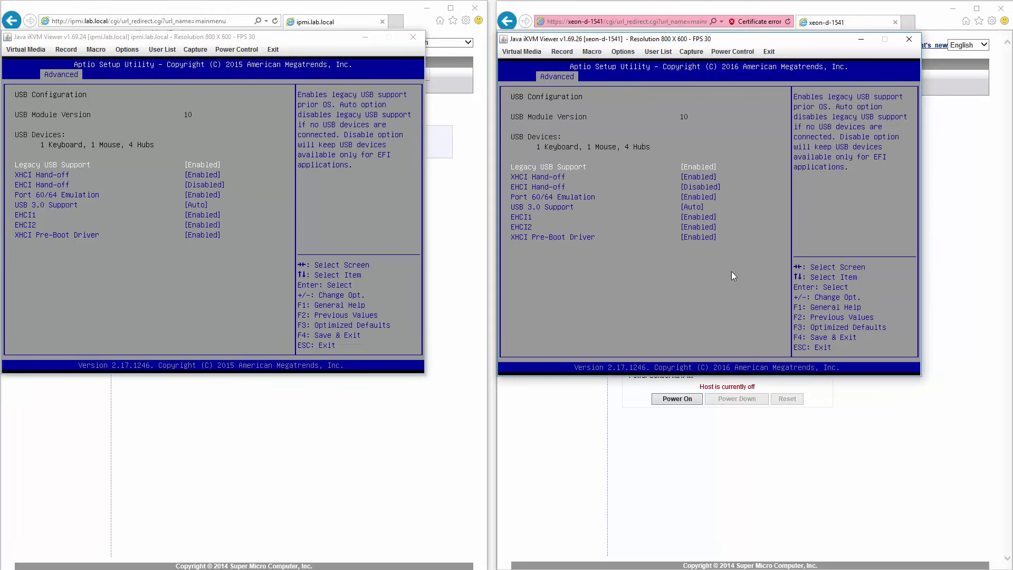
key("Escape")
Step: Reopen USB Configuration on both servers for a second comparison
left_click(238, 254)
key("Escape")
key("Return")
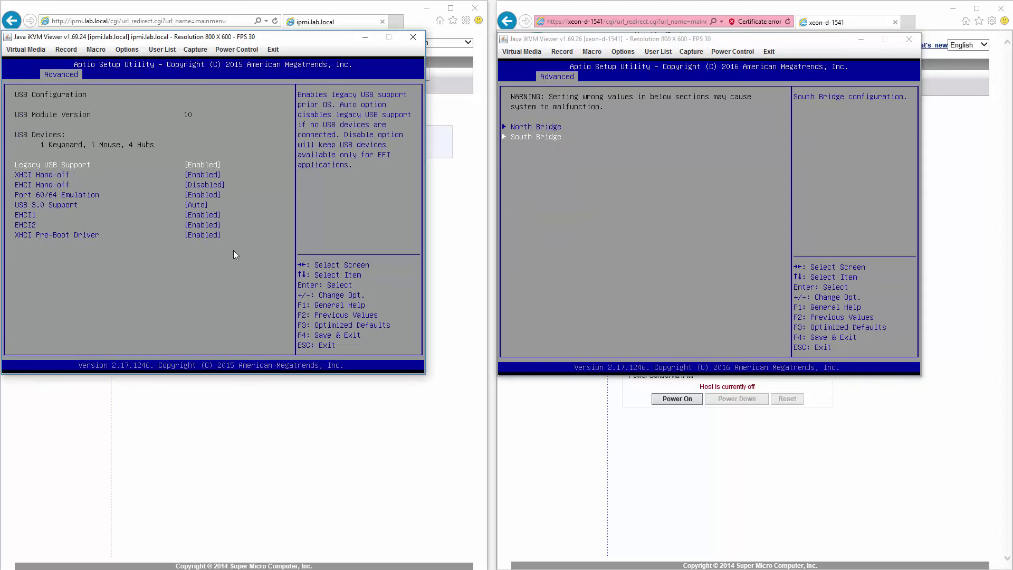
left_click(697, 266)
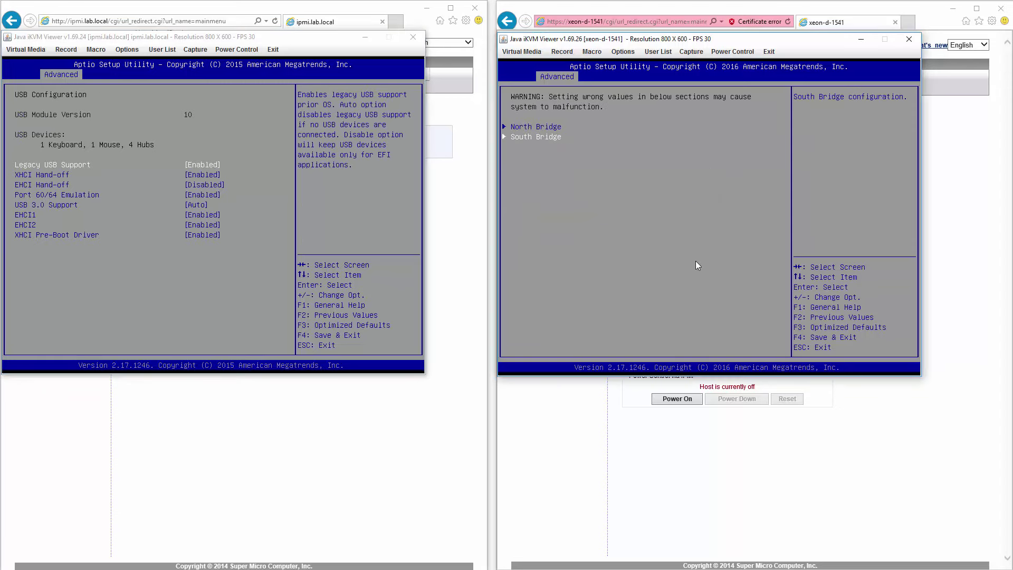
key("Return")
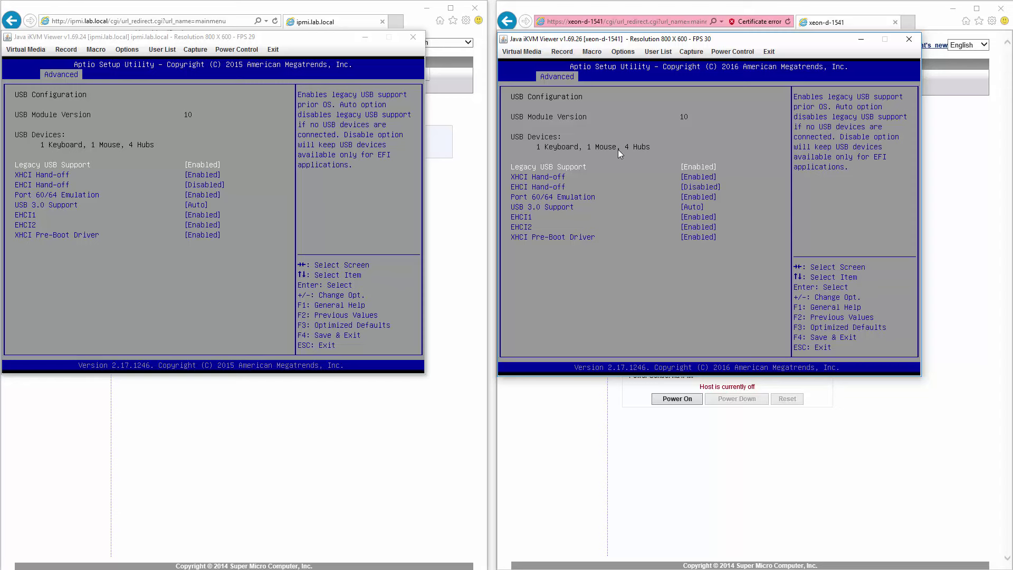
key("Escape")
Step: Return the first server's BIOS to the main Advanced list
left_click(208, 242)
key("Escape")
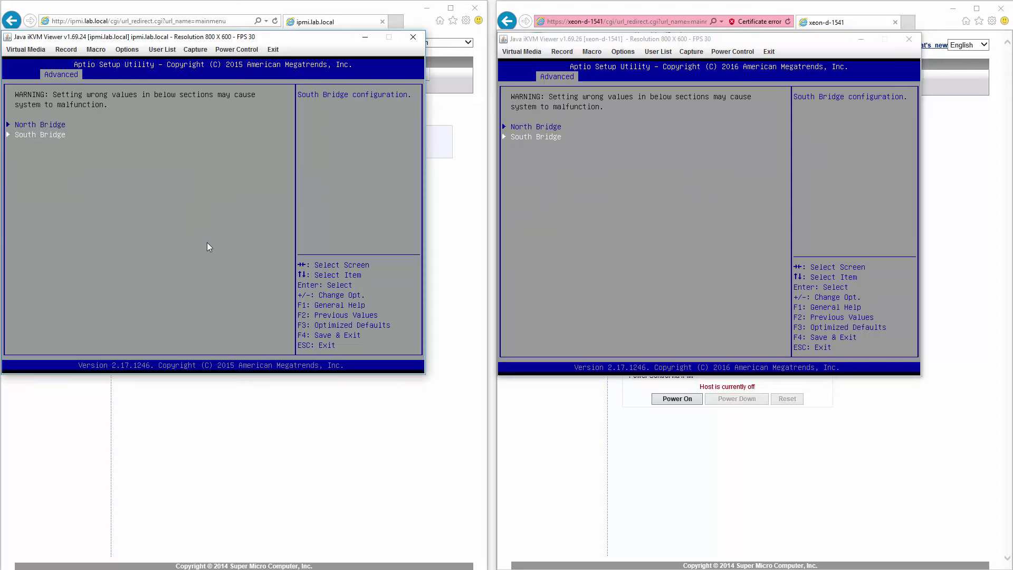
key("Up")
key("Escape")
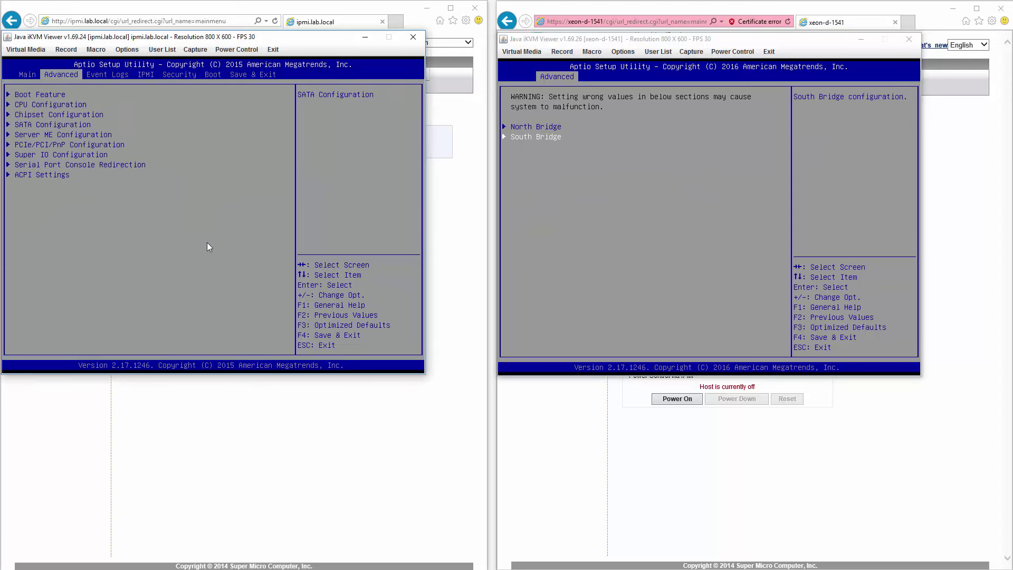
Step: Open SATA Configuration on both servers
key("Down")
key("Return")
left_click(638, 272)
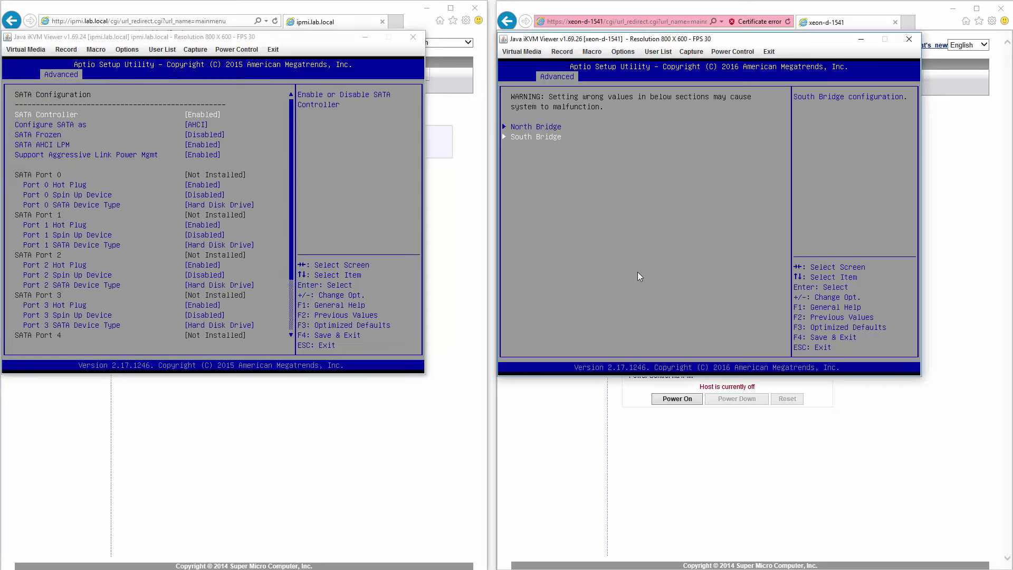
key("Escape")
key("Down")
key("Return")
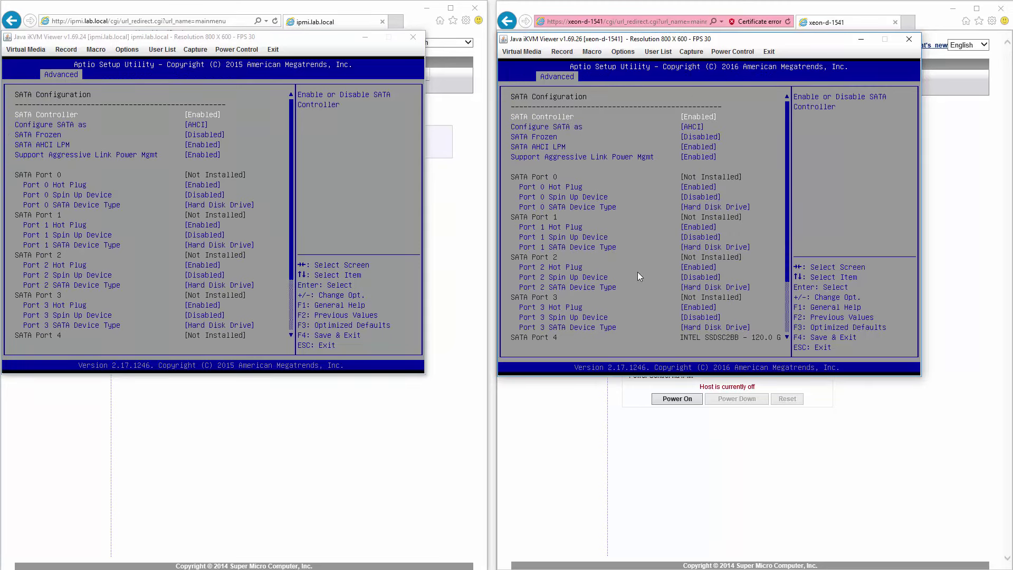
Step: Scroll both SATA lists to Port 5, showing AHCI and the INTEL SSDSC2BB SSD
left_click(251, 119)
key("Down")
key("Up")
key("Up")
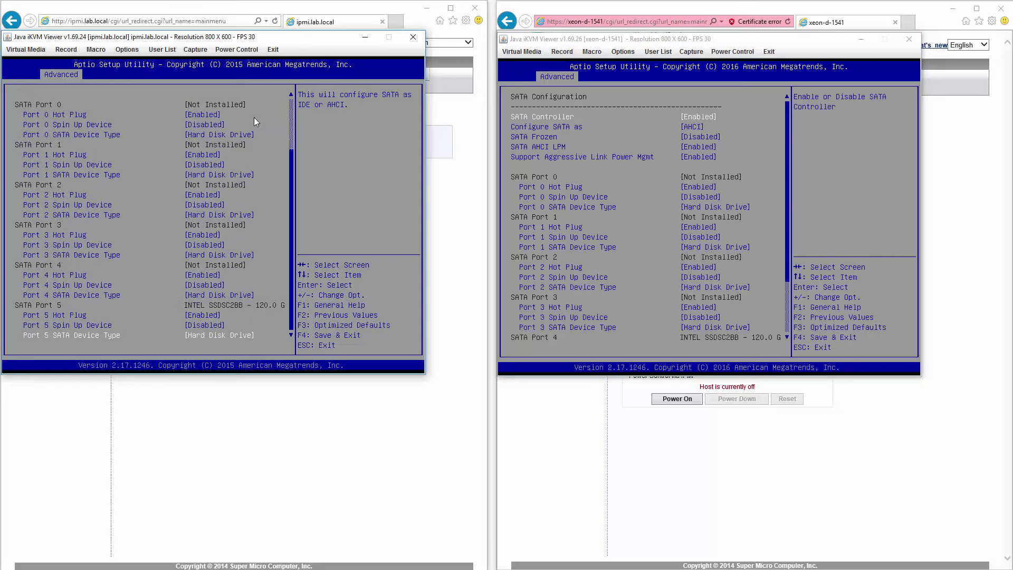
left_click(598, 198)
key("Down")
key("Up")
key("Up")
key("Up")
key("Up")
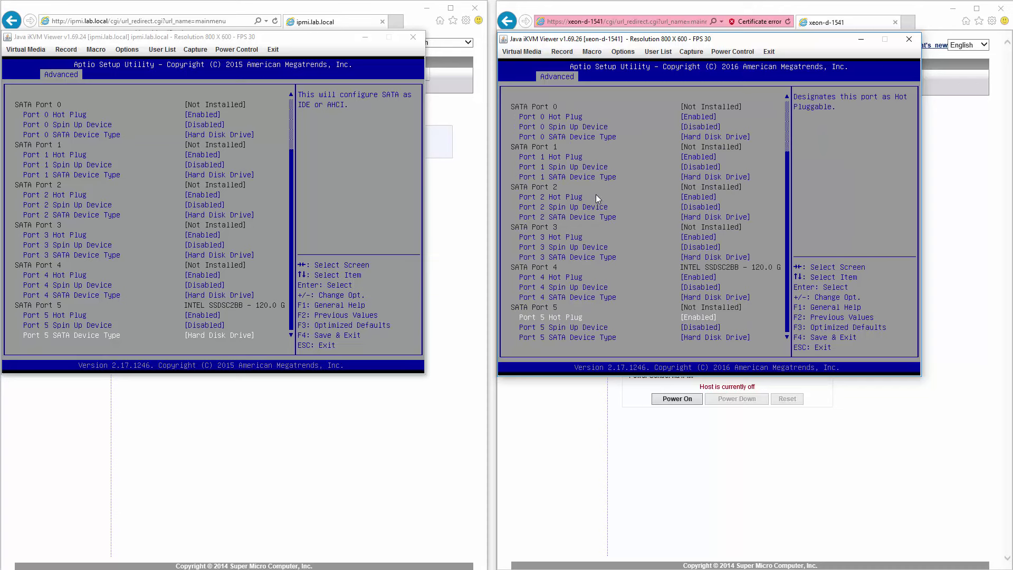
Step: Return both BIOSes to the Advanced menu
key("Escape")
left_click(314, 210)
key("Escape")
Step: Compare the Server ME firmware details on both servers and return to Advanced
key("Down")
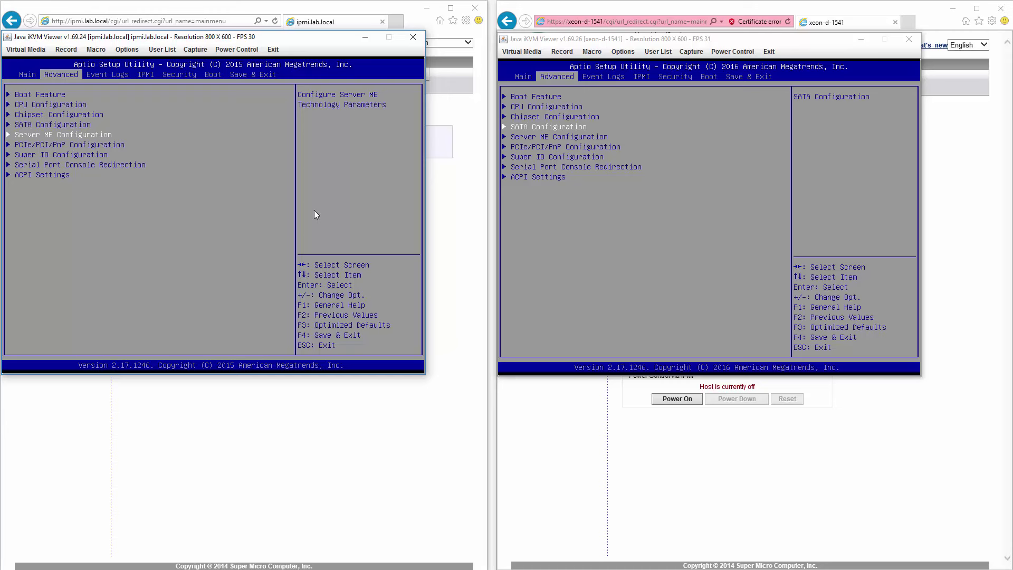
key("Return")
left_click(611, 238)
key("Down")
key("Return")
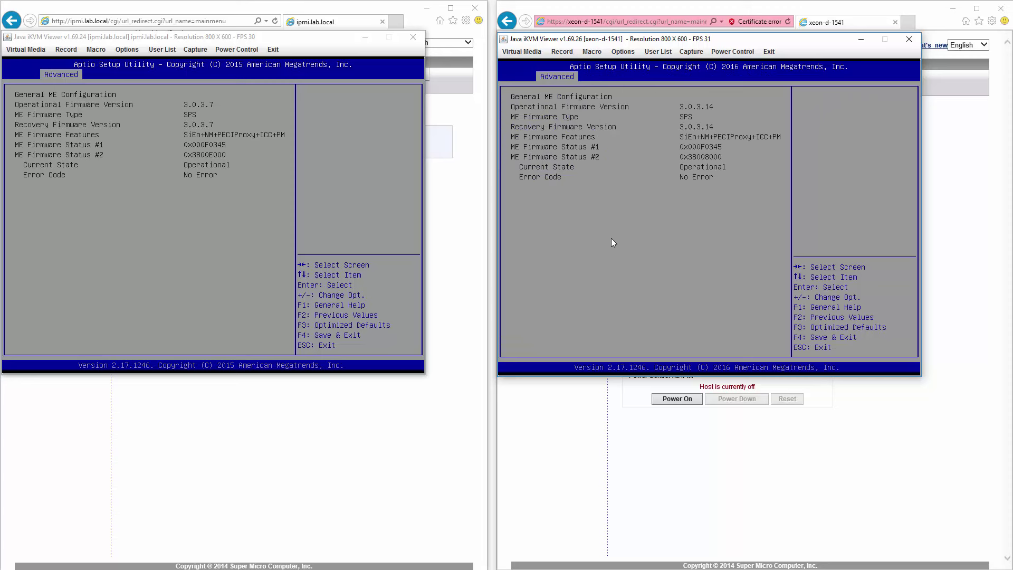
key("Escape")
left_click(140, 239)
key("Escape")
Step: Open PCIe/PCI/PnP Configuration on both servers
key("Down")
key("Return")
left_click(570, 264)
key("Down")
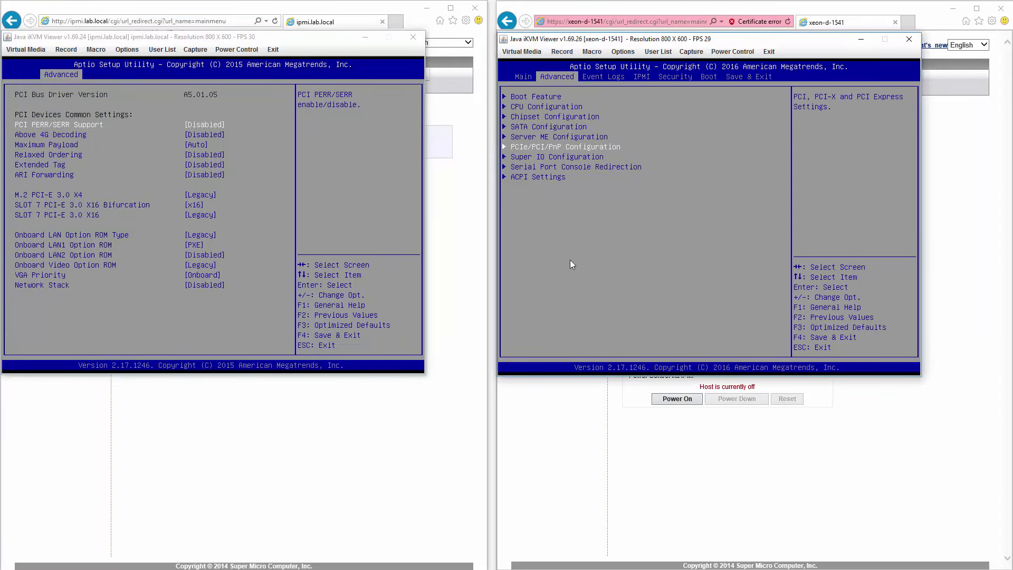
key("Return")
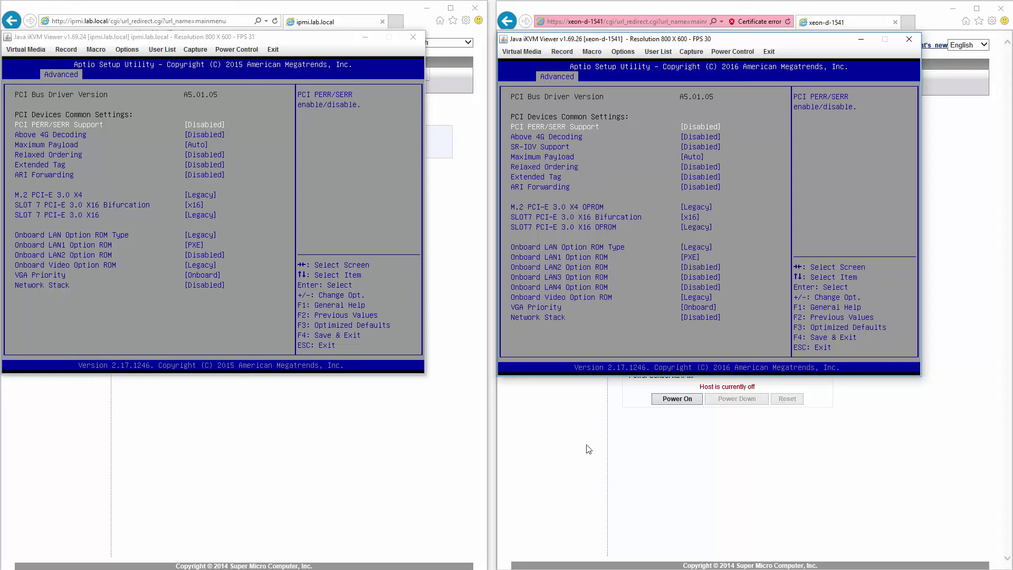
Step: Set SR-IOV Support to Enabled in xeon-d-1541's PCIe/PCI/PnP settings
key("Down")
key("Down")
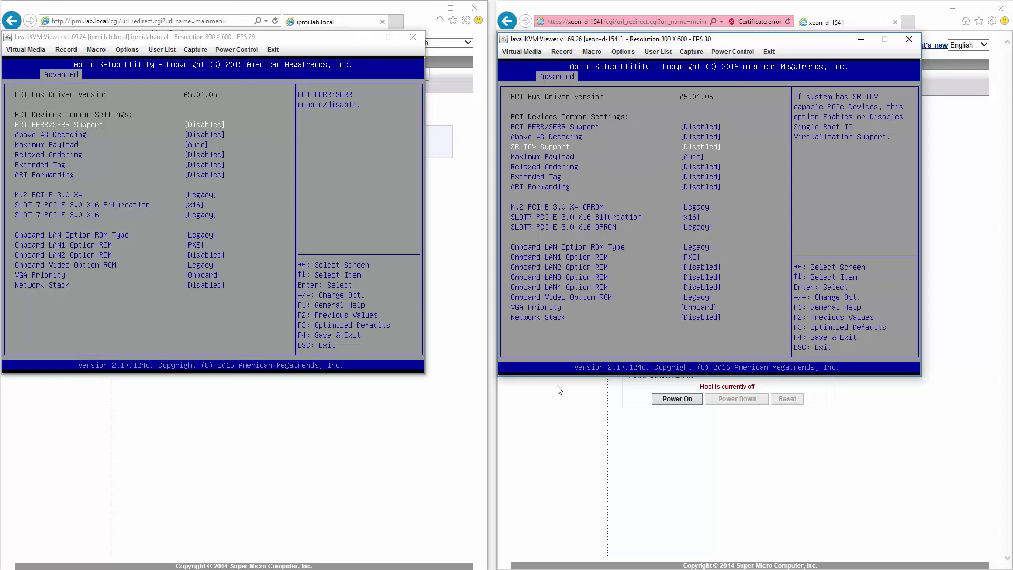
key("Return")
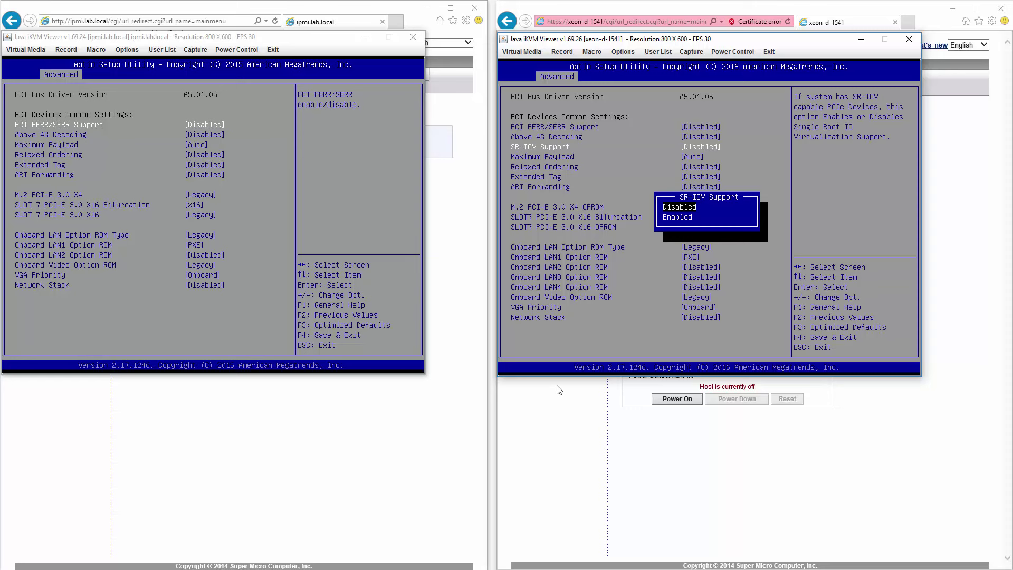
key("Down")
key("Return")
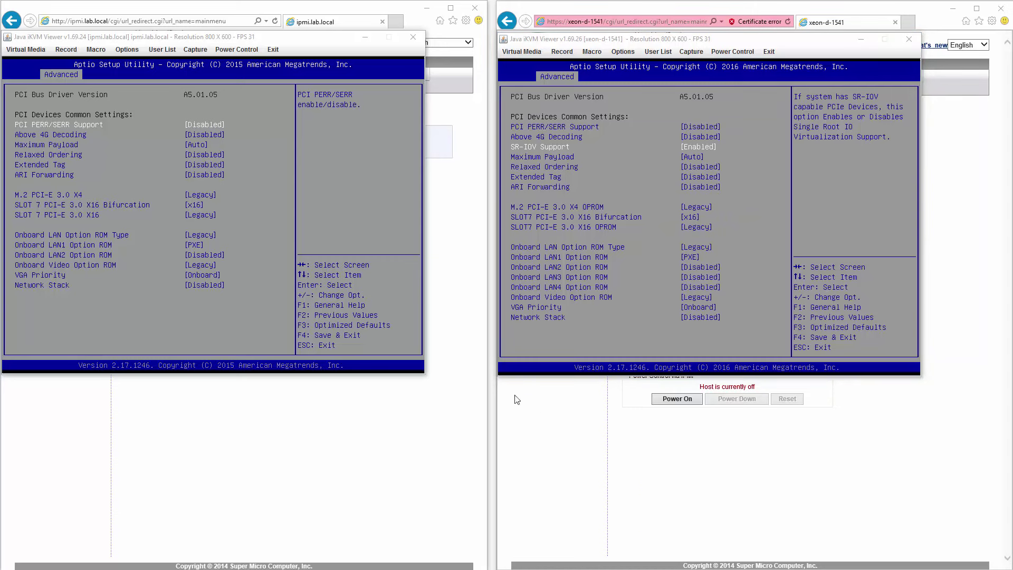
left_click(257, 288)
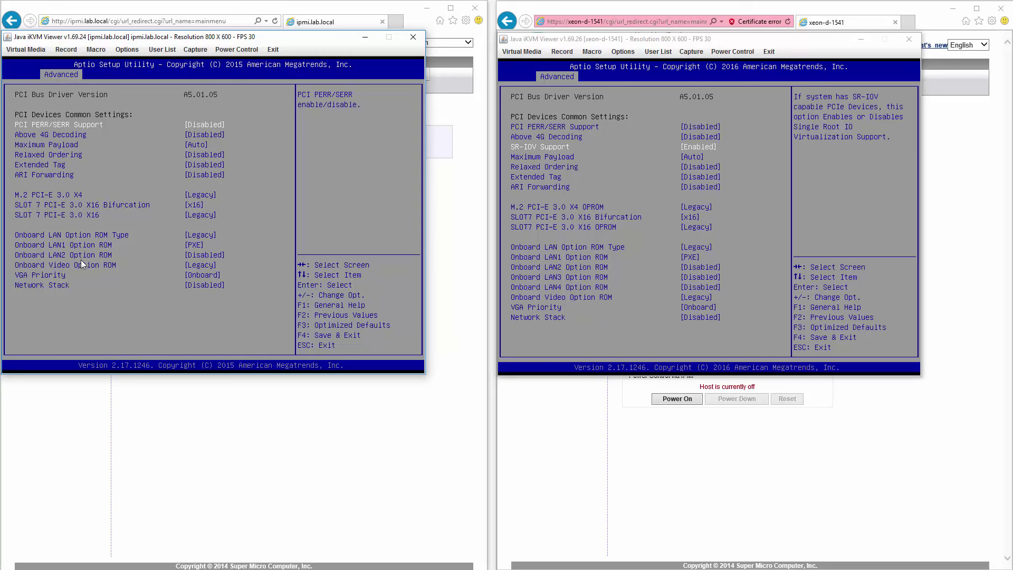
left_click(639, 292)
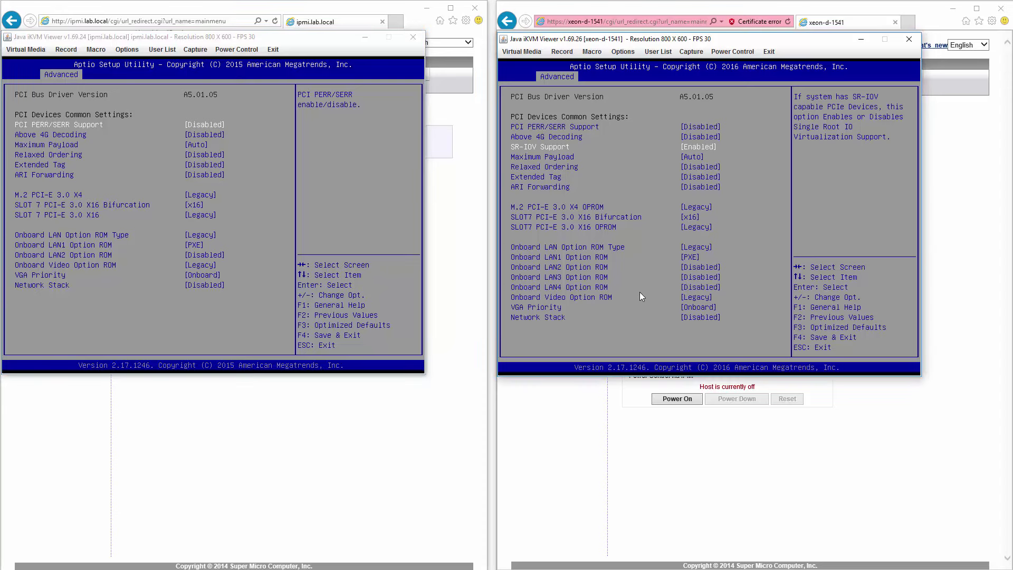
Step: Leave PCIe settings on both servers and open each one's Super IO Configuration
key("Escape")
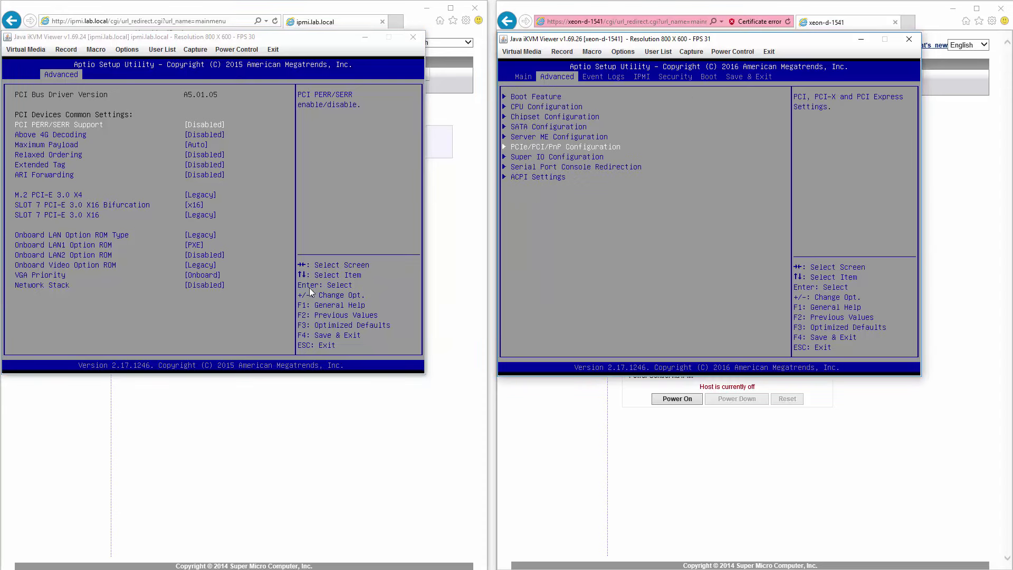
left_click(263, 293)
key("Escape")
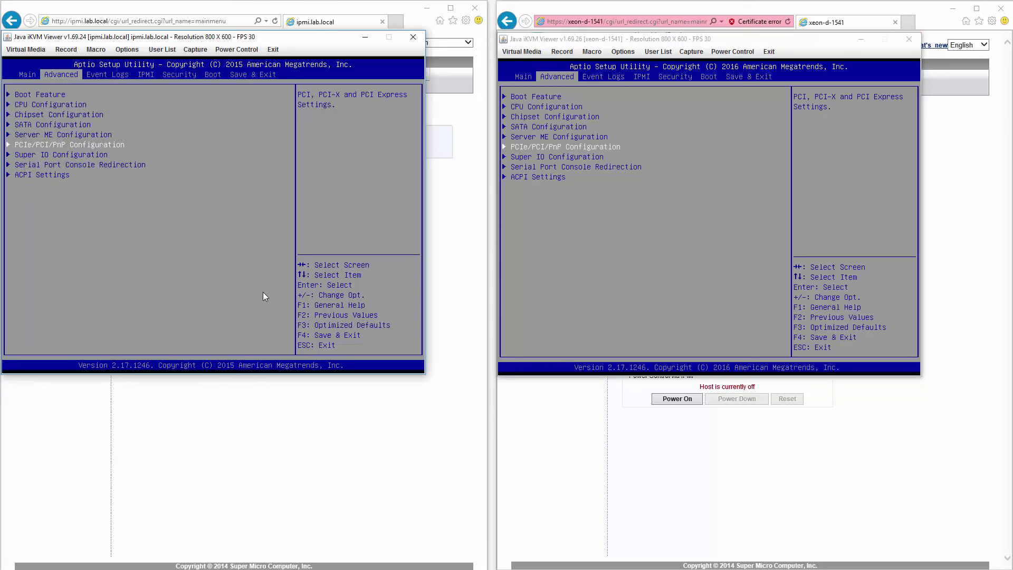
key("Down")
key("Return")
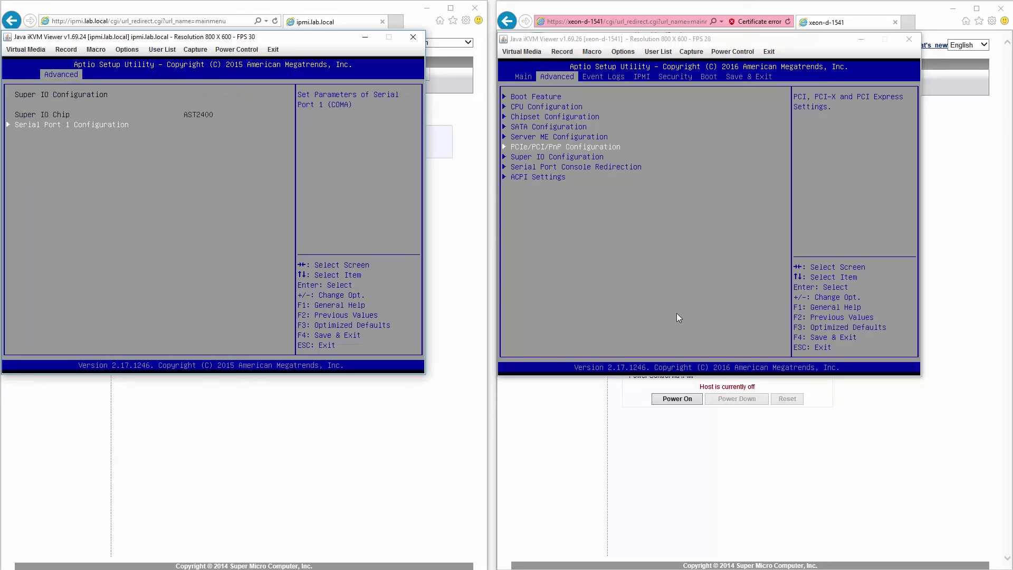
left_click(682, 305)
key("Down")
key("Return")
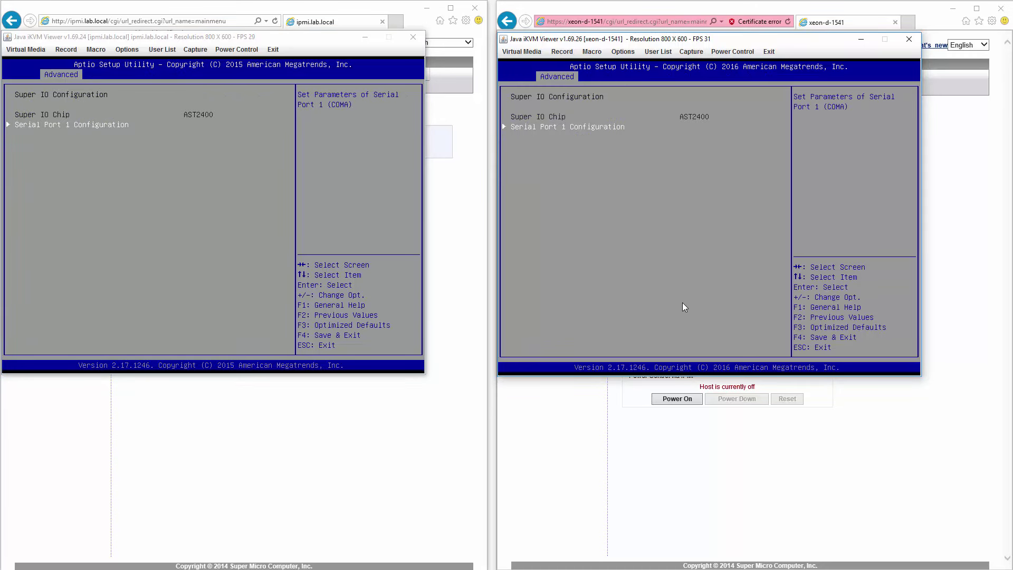
Step: Return both BIOSes to Advanced and open Serial Port Console Redirection on each
key("Escape")
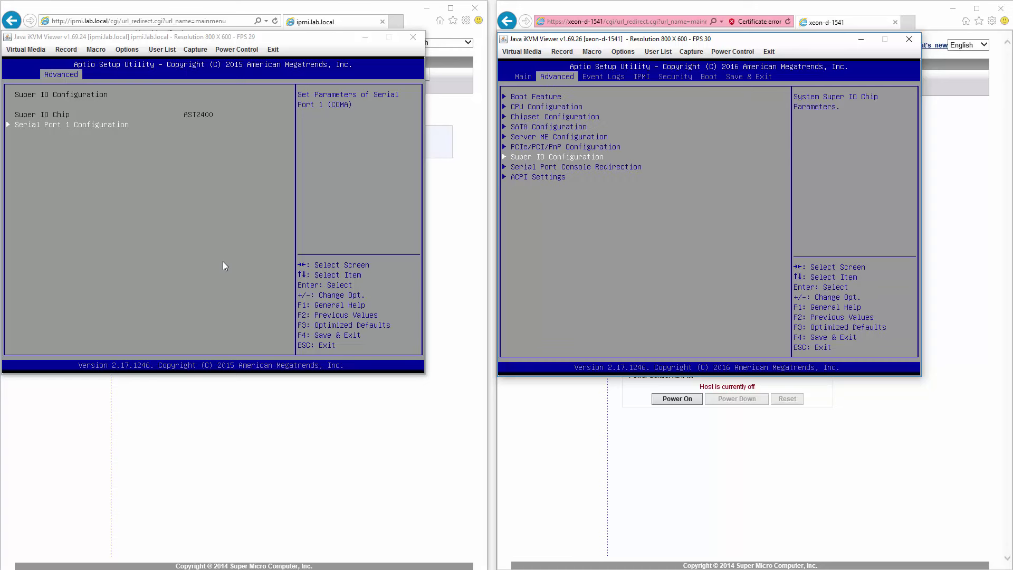
left_click(221, 261)
key("Escape")
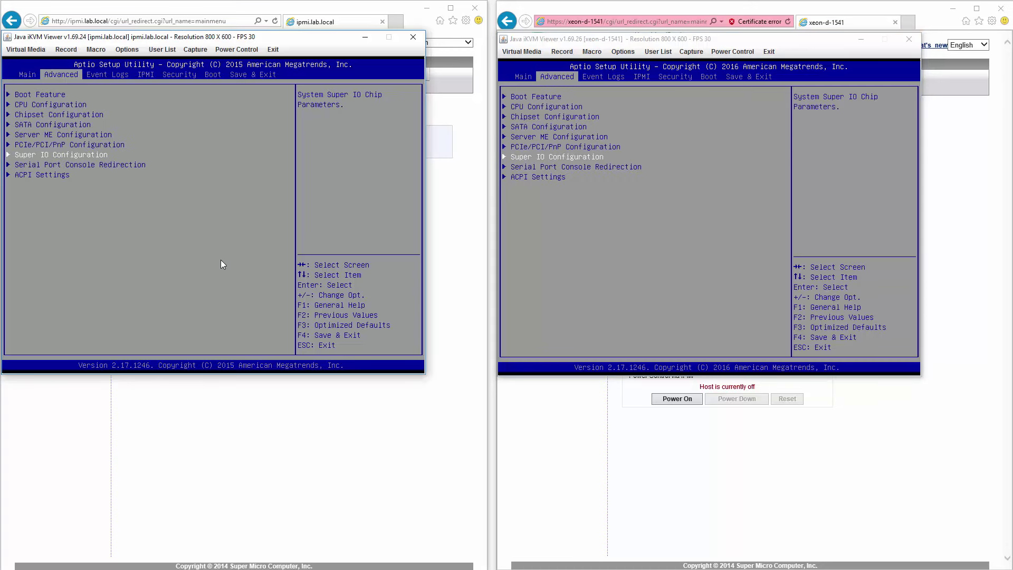
key("Down")
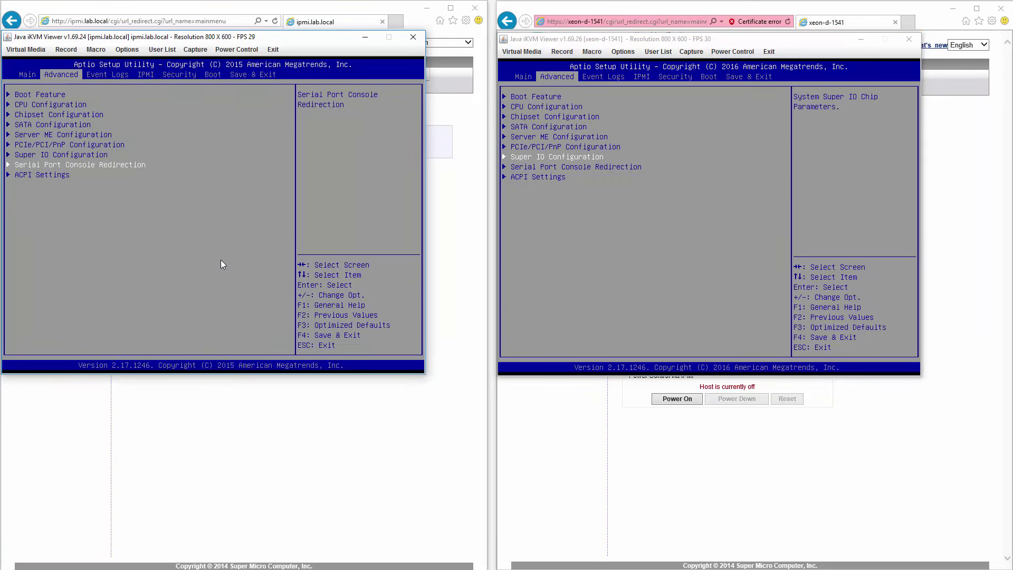
left_click(616, 233)
key("Down")
key("Return")
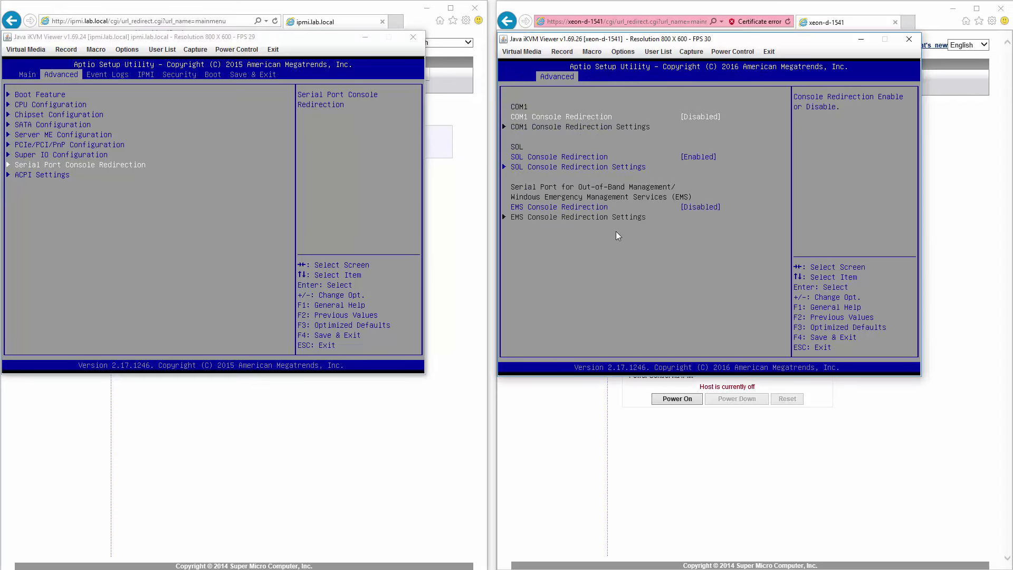
left_click(290, 243)
key("Return")
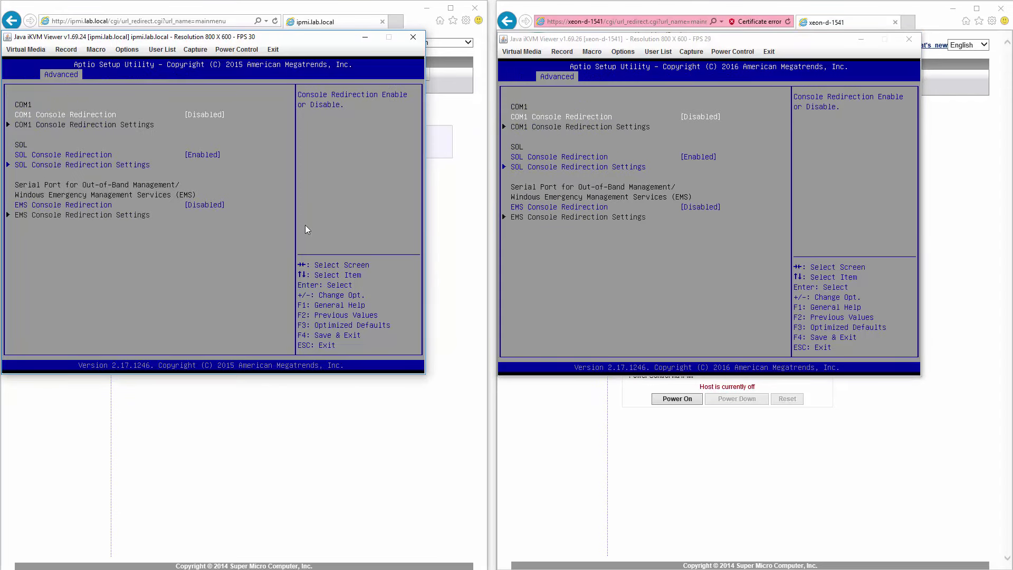
Step: Open ACPI Settings on both servers (PCI AER Disabled), then return each to the Advanced list
key("Escape")
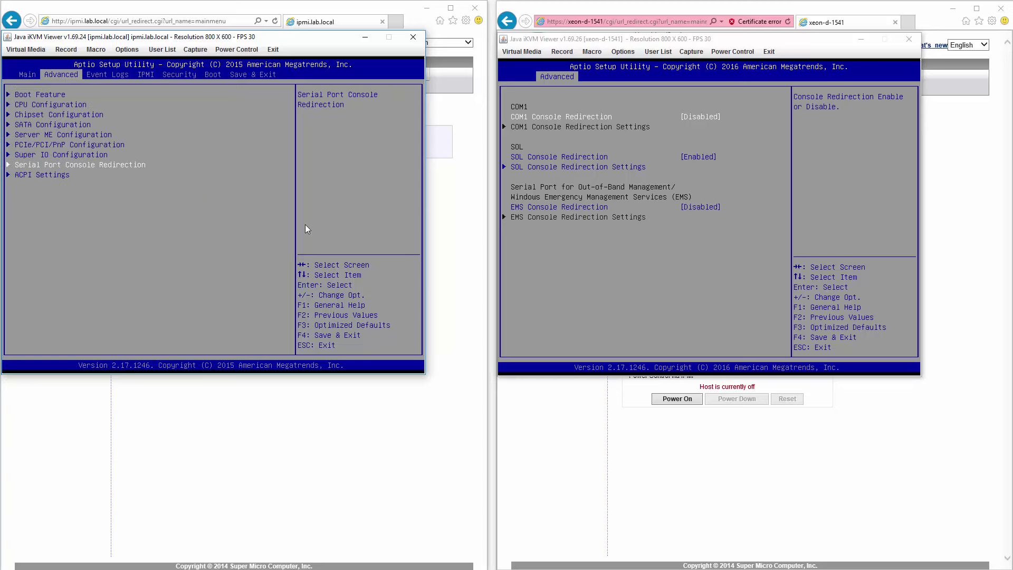
left_click(549, 266)
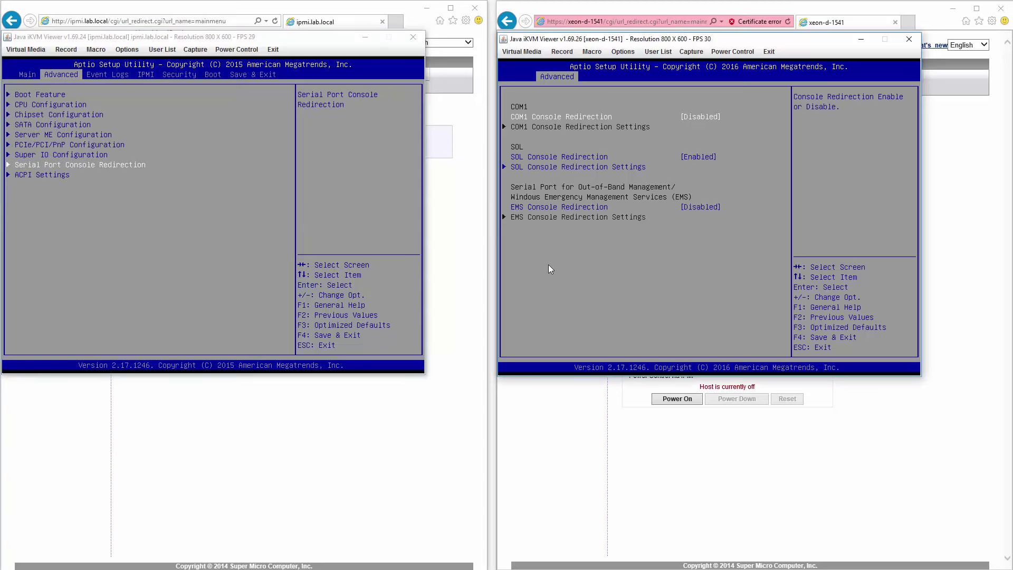
key("Escape")
key("Down")
key("Return")
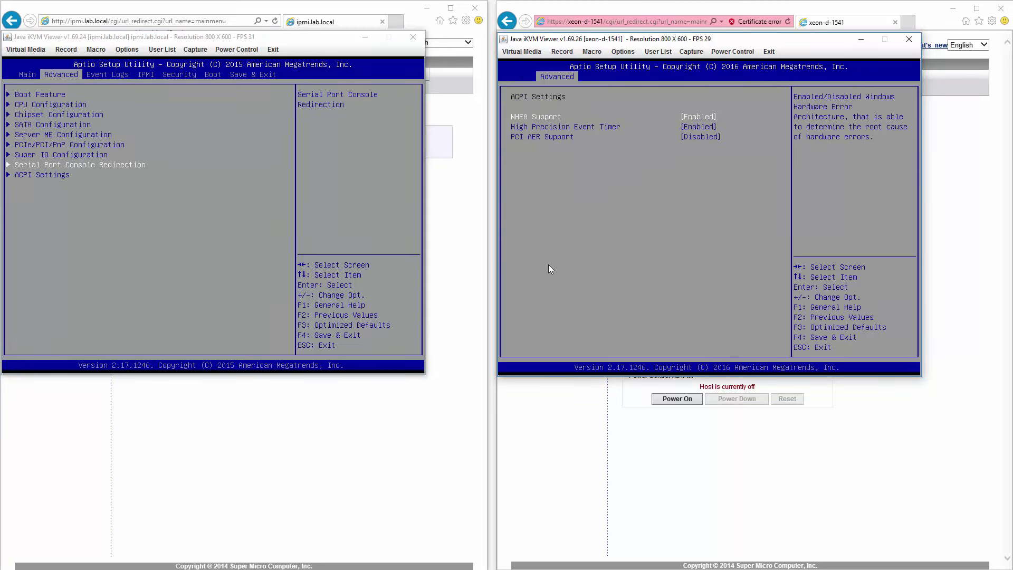
left_click(177, 242)
key("Down")
key("Return")
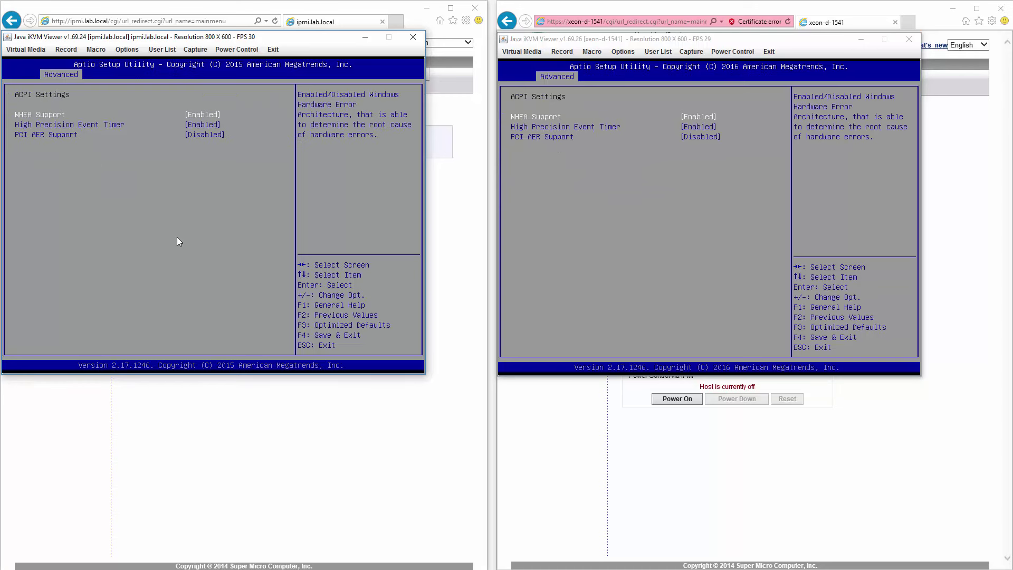
key("Escape")
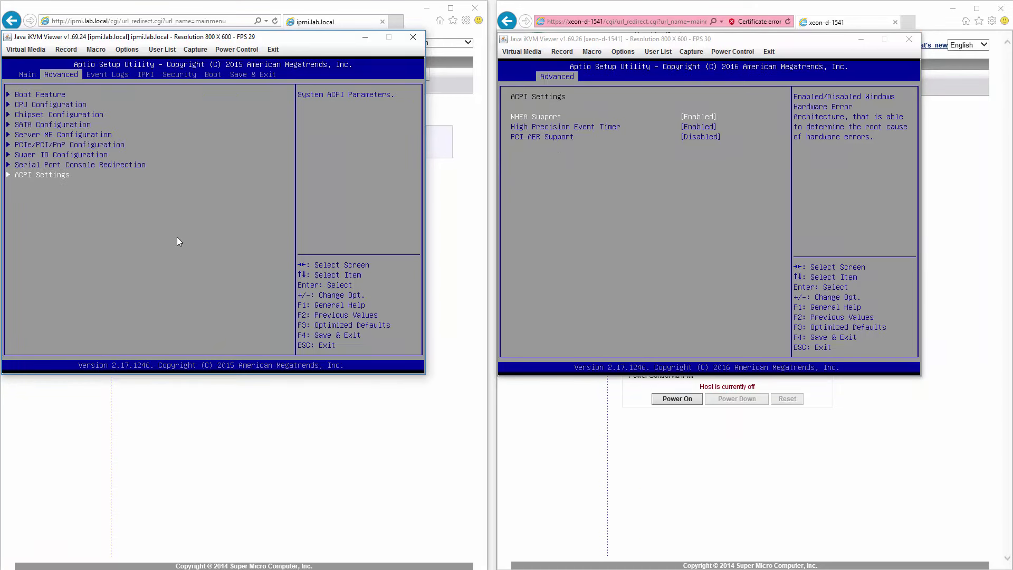
left_click(701, 272)
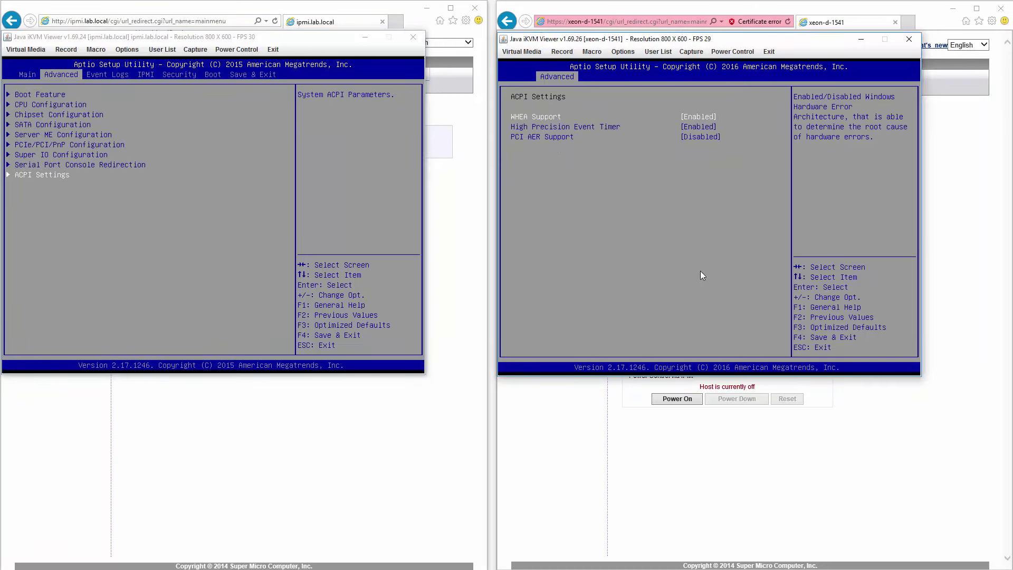
key("Escape")
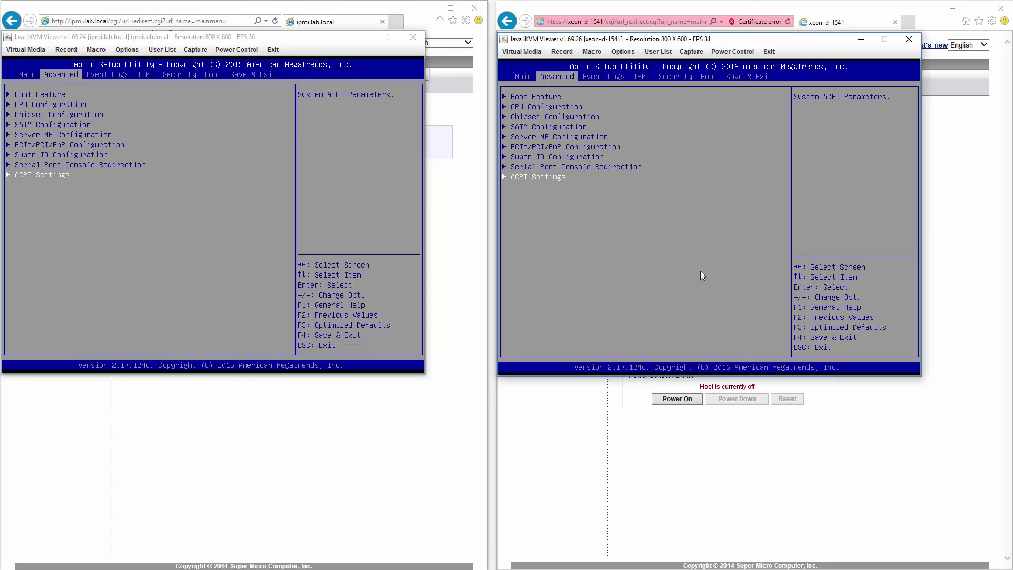
left_click(298, 240)
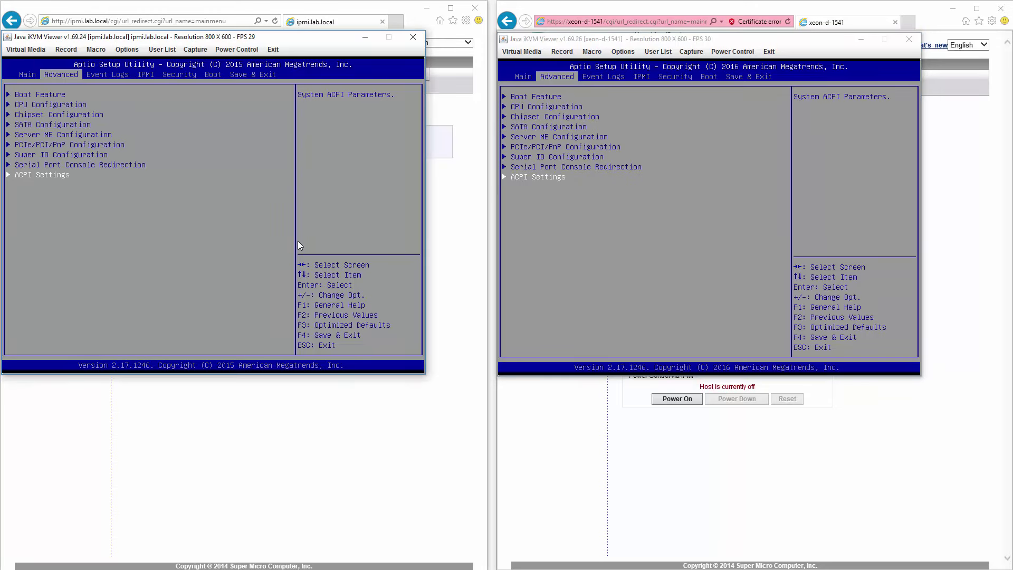
Step: Open Change SMBIOS Event Log Settings on both servers' Event Logs tab
key("Right")
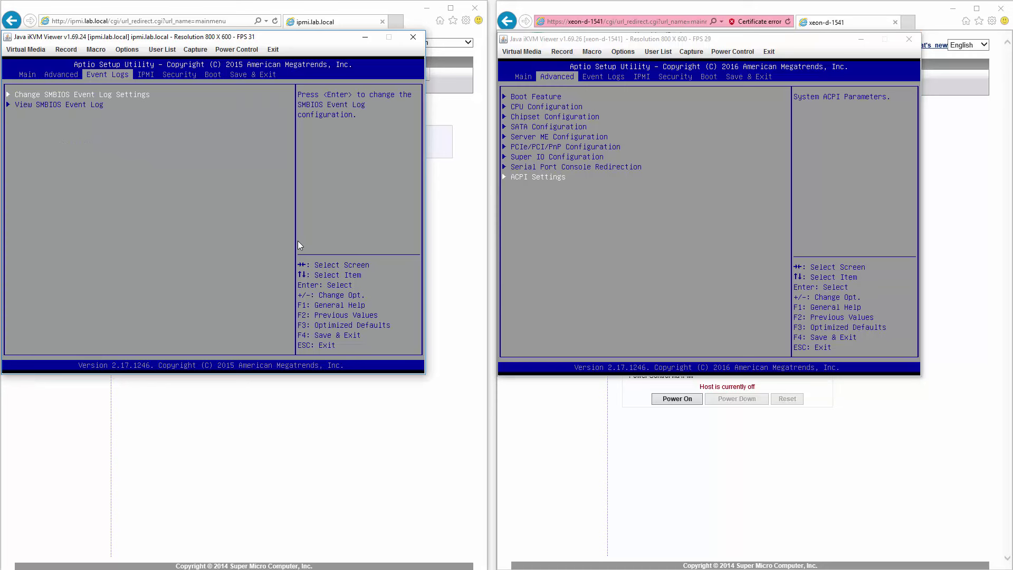
key("Return")
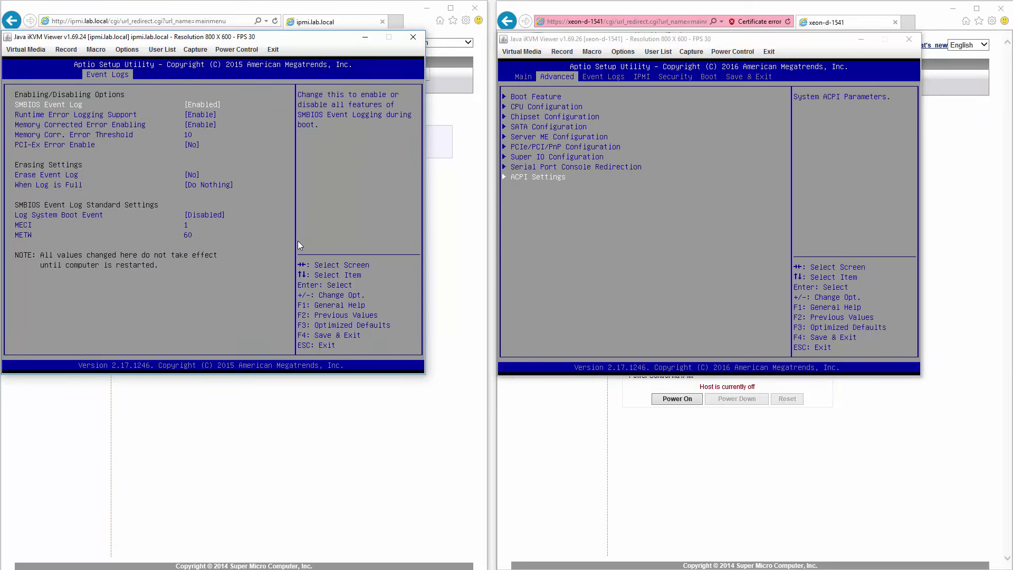
left_click(679, 227)
key("Right")
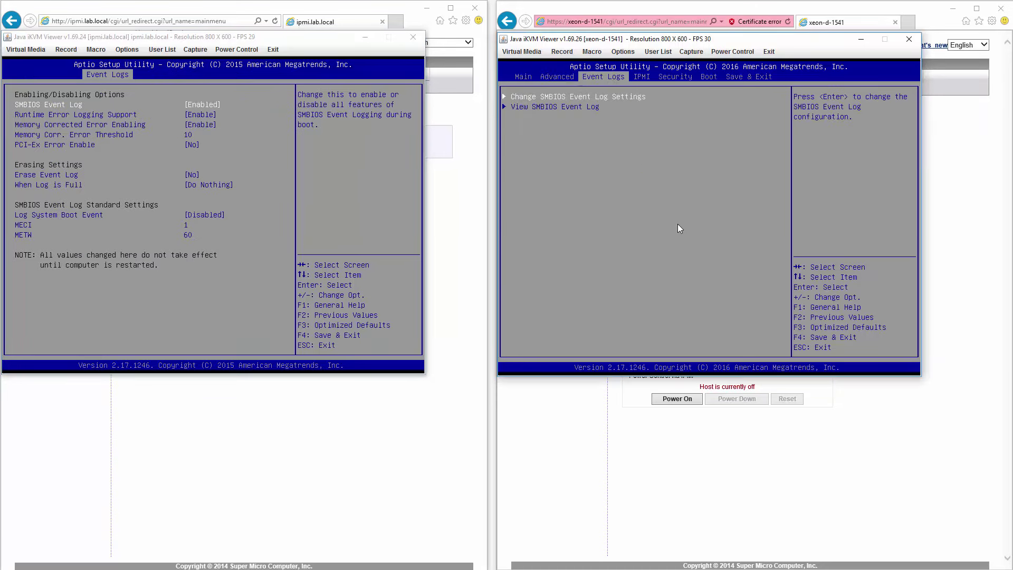
key("Return")
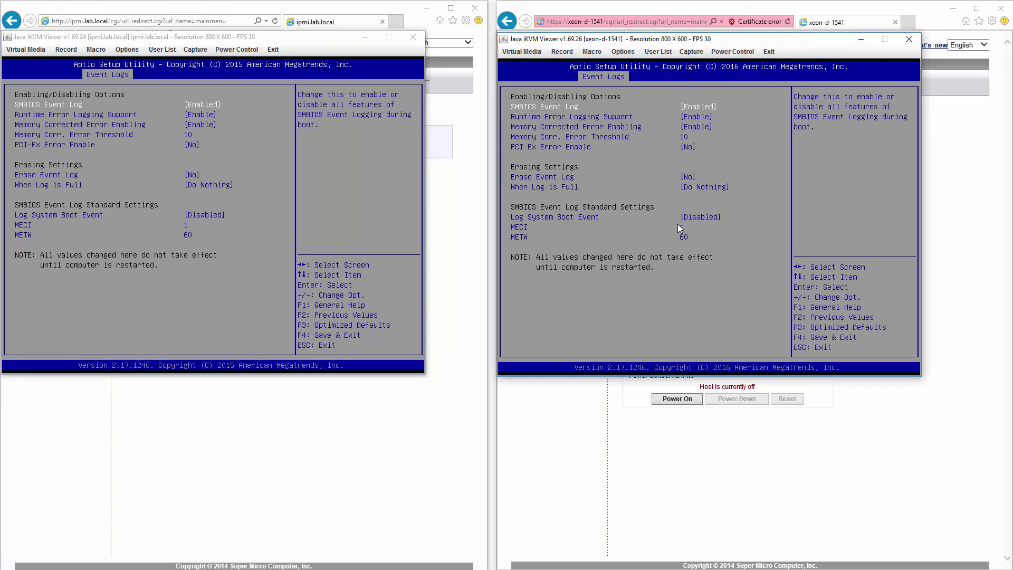
key("Escape")
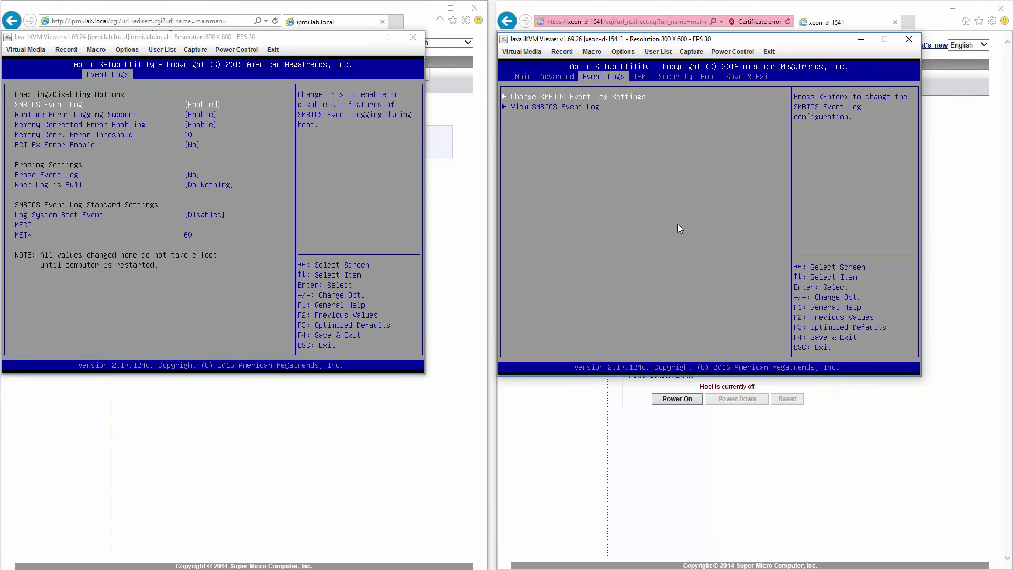
Step: Open View SMBIOS Event Log on both servers to compare log entries
key("Down")
key("Return")
left_click(252, 213)
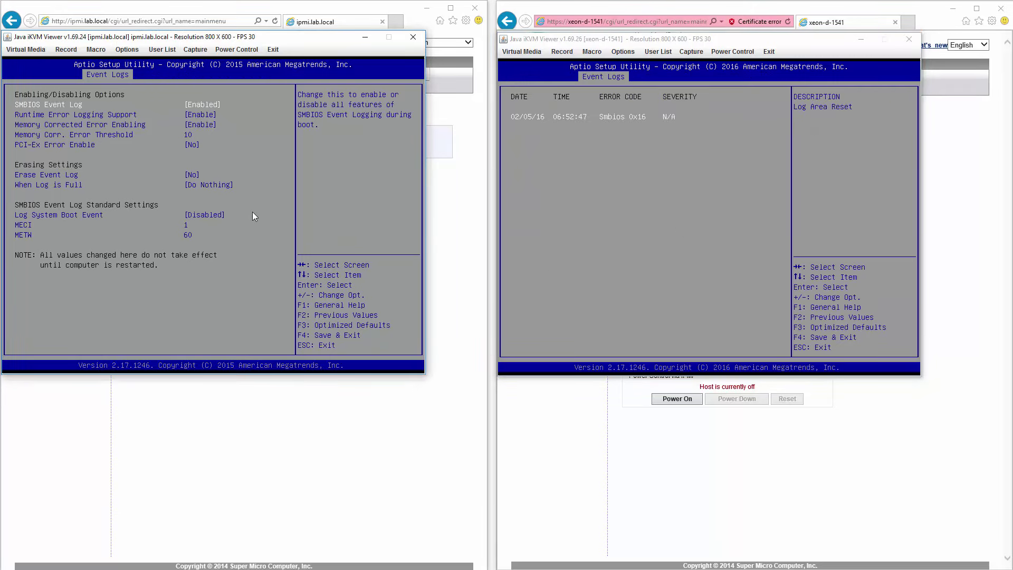
key("Escape")
key("Down")
key("Return")
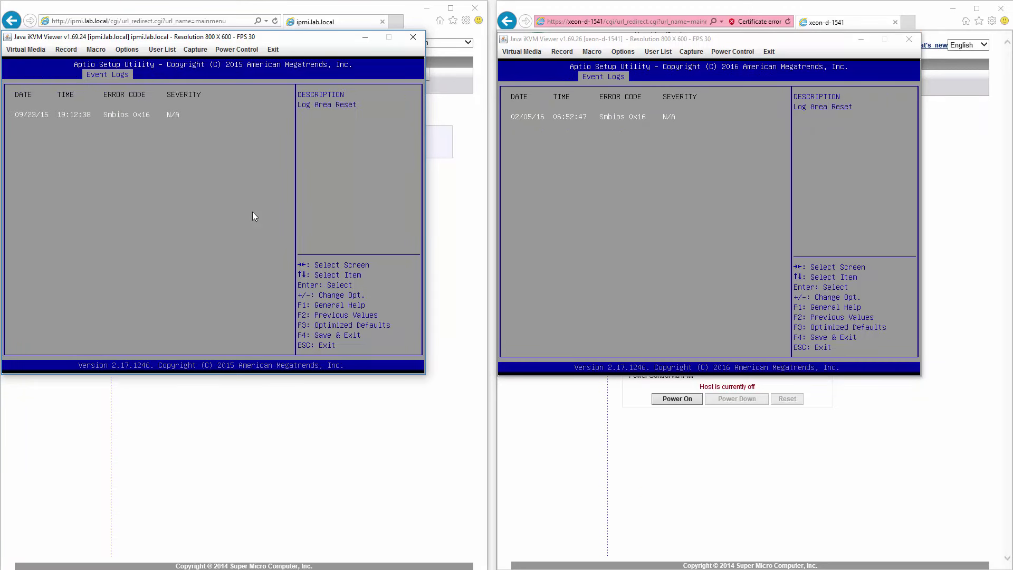
Step: Close both event log tables and move the right BIOS to the IPMI page
left_click(570, 160)
key("Escape")
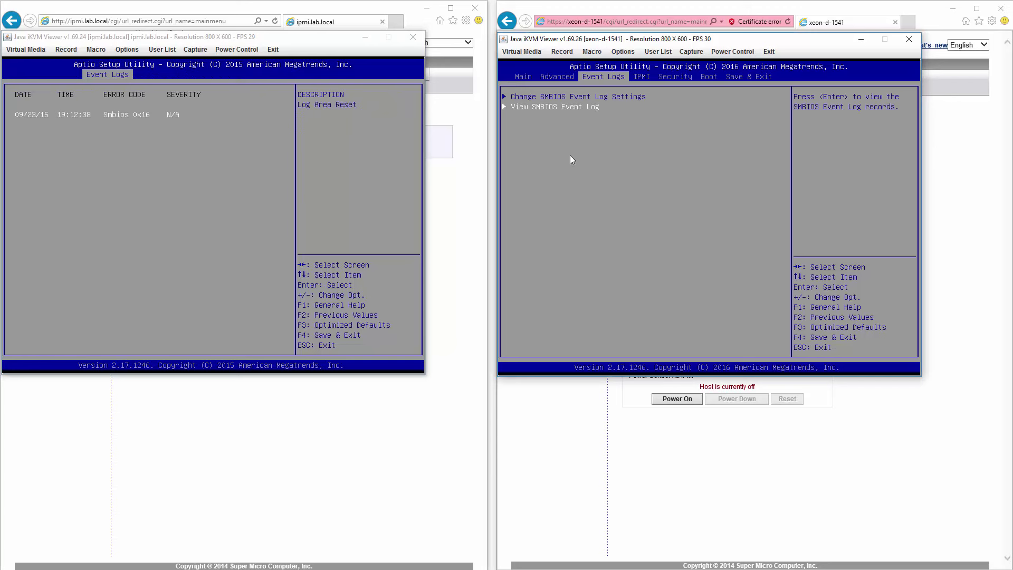
key("Right")
left_click(215, 153)
key("Escape")
Step: Open System Event Log settings on both servers' IPMI page, then back out
key("Right")
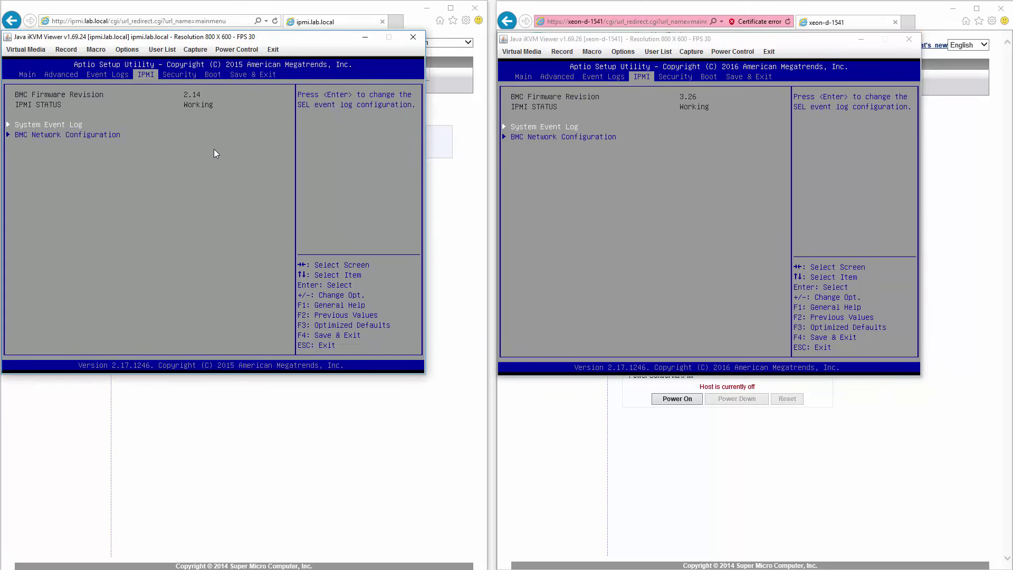
key("Return")
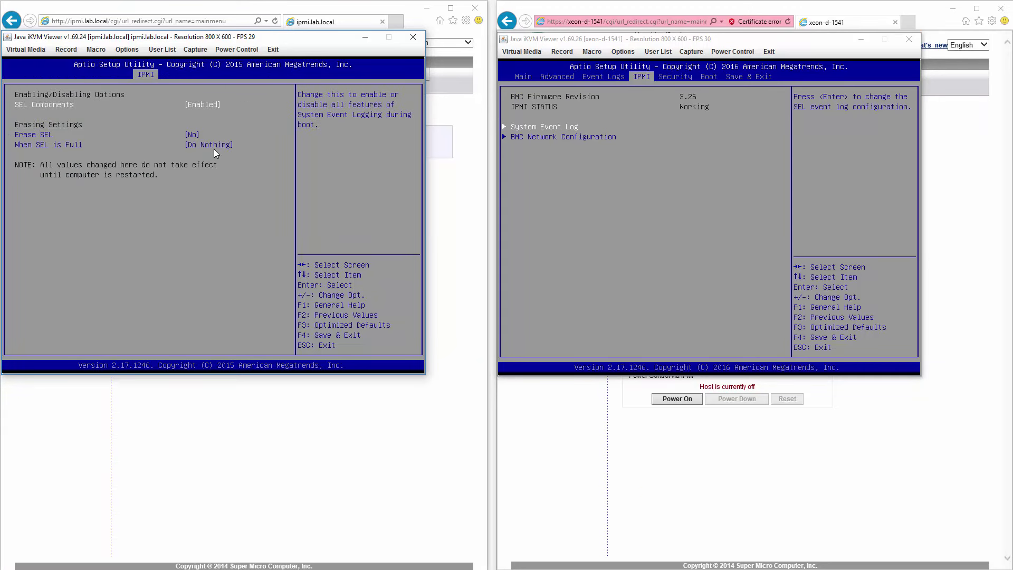
left_click(554, 178)
key("Return")
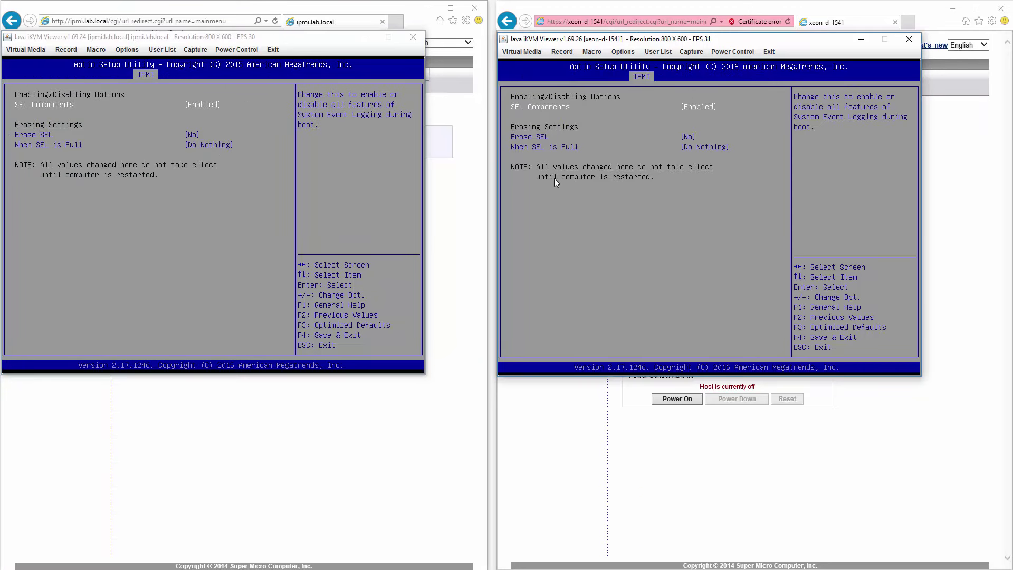
key("Escape")
left_click(160, 202)
key("Escape")
Step: Open BMC Network Configuration on both servers, dismissing the quit-without-saving prompts
key("Down")
key("Return")
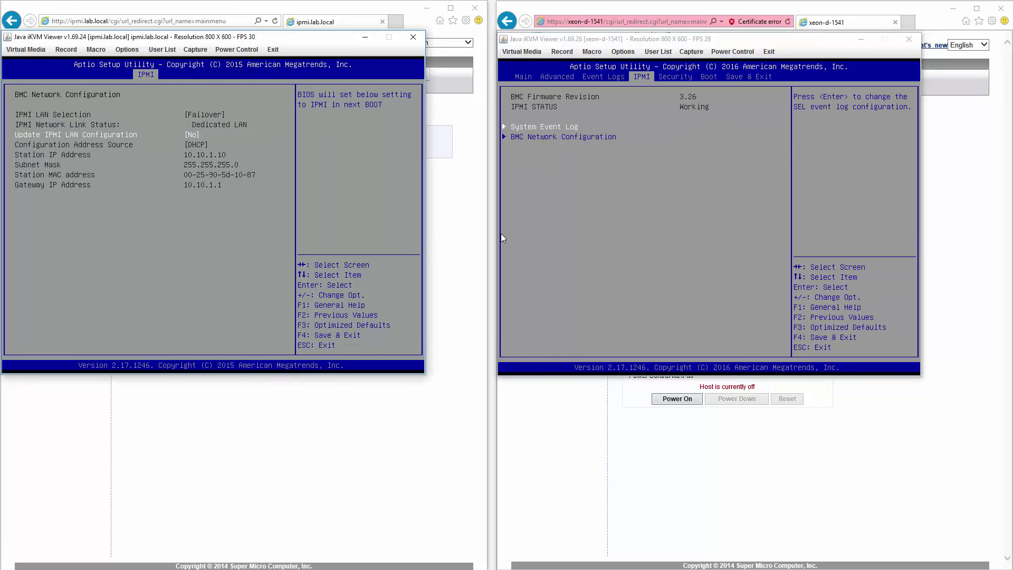
left_click(531, 235)
key("Escape")
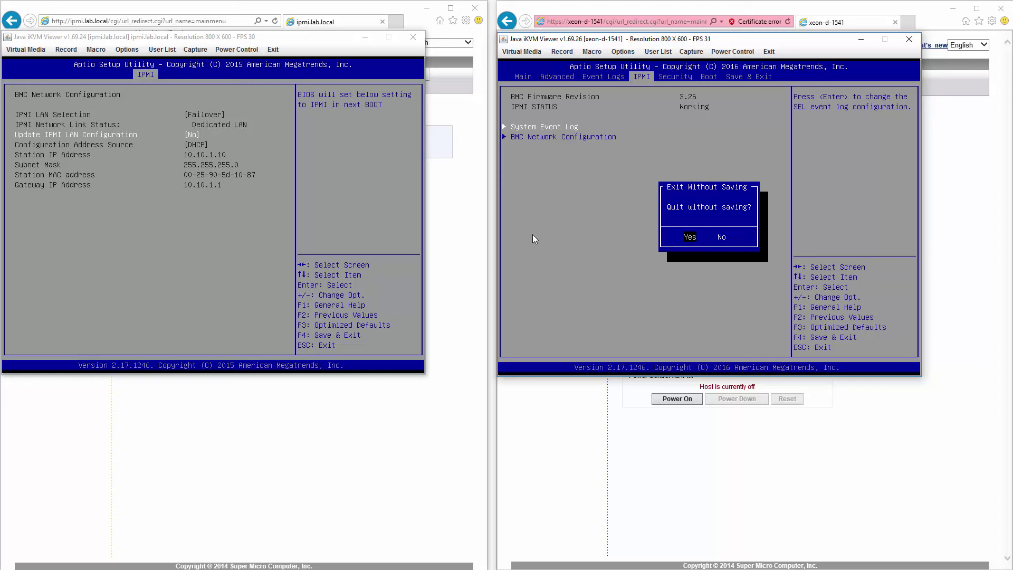
key("Escape")
key("Down")
key("Return")
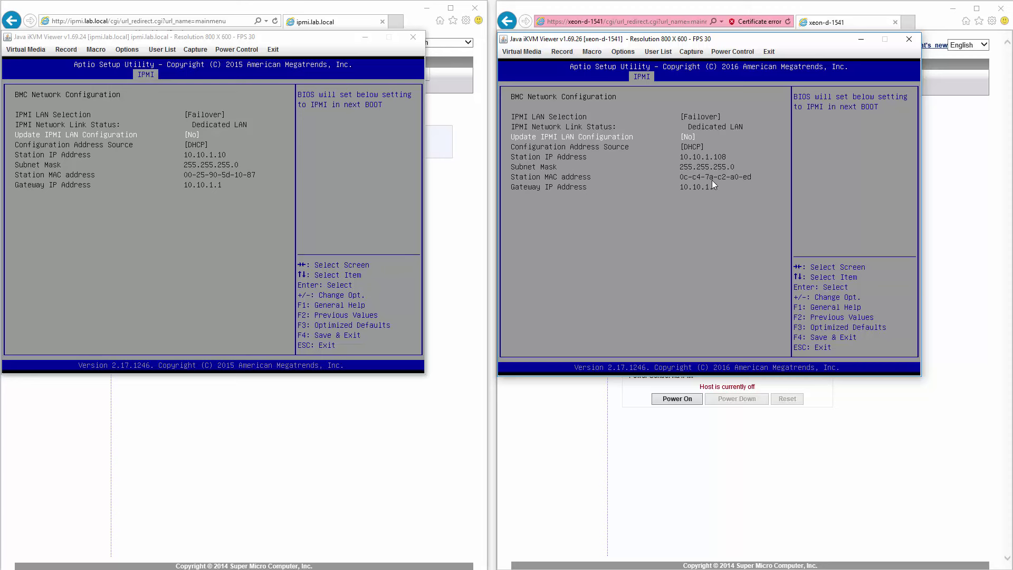
left_click(273, 194)
key("Escape")
key("Escape")
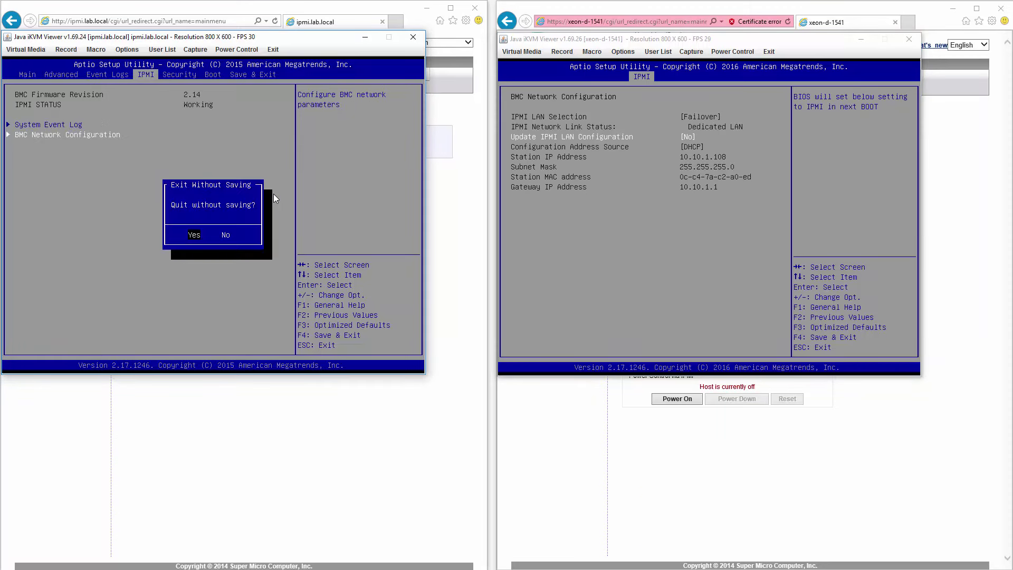
key("Escape")
Step: Switch both BIOSes to the Security page
key("Right")
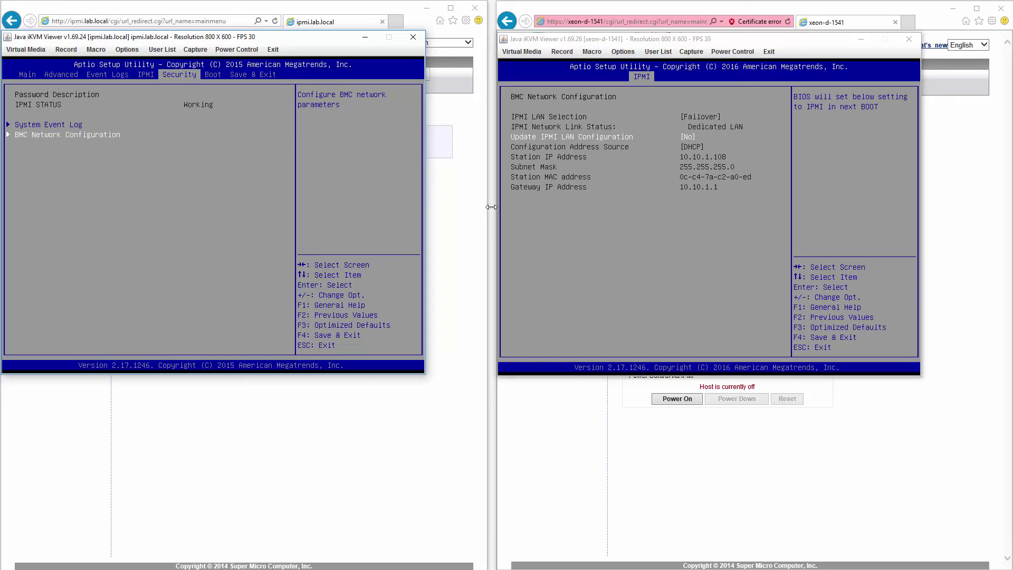
left_click(640, 274)
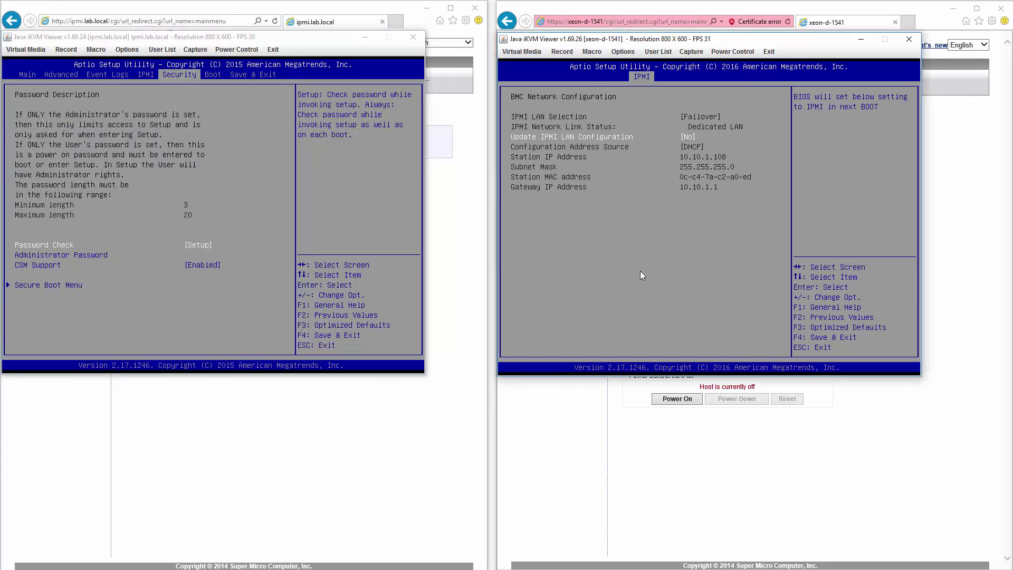
key("Escape")
key("Right")
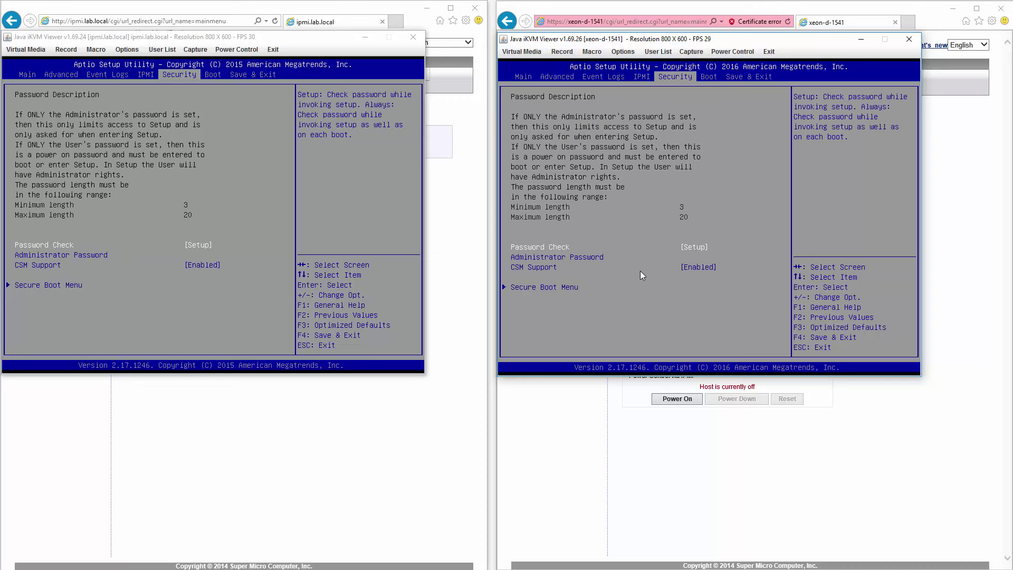
Step: Open the Secure Boot Menu on both servers
left_click(198, 186)
key("Down")
key("Down")
key("Down")
key("Return")
left_click(651, 250)
key("Down")
key("Down")
key("Down")
key("Return")
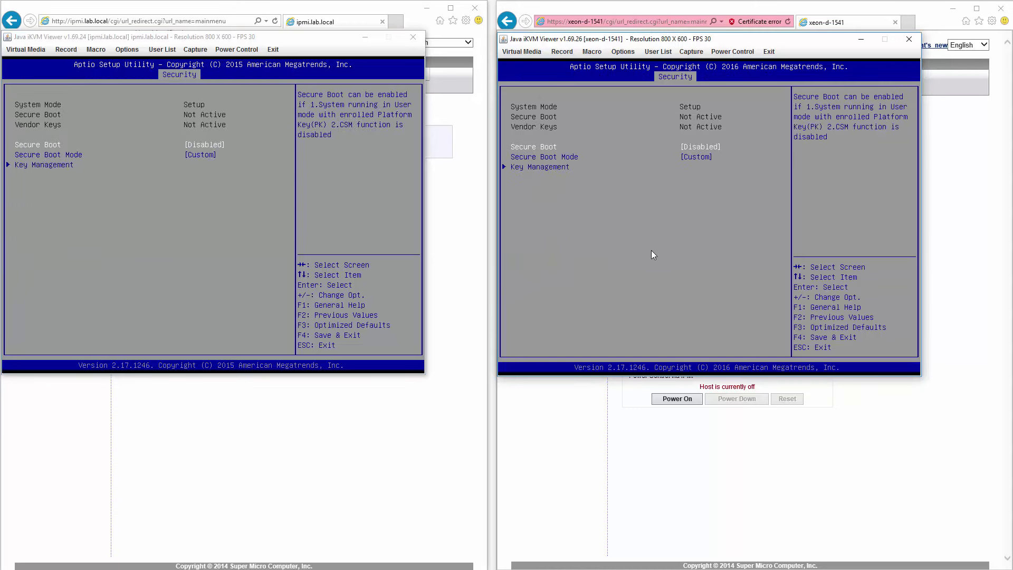
Step: Open Key Management within Secure Boot on both servers
left_click(200, 198)
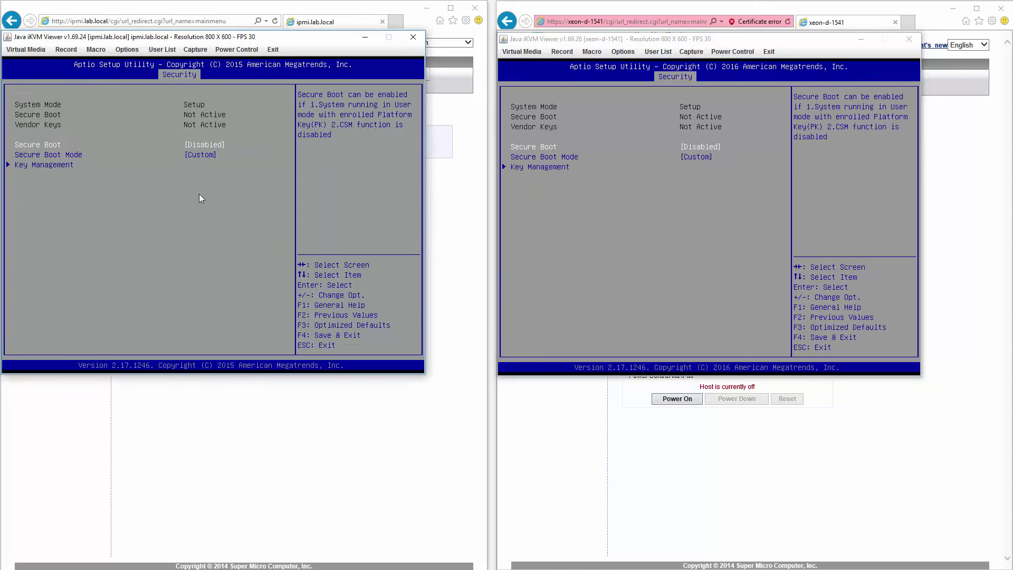
key("Down")
key("Down")
key("Return")
left_click(733, 222)
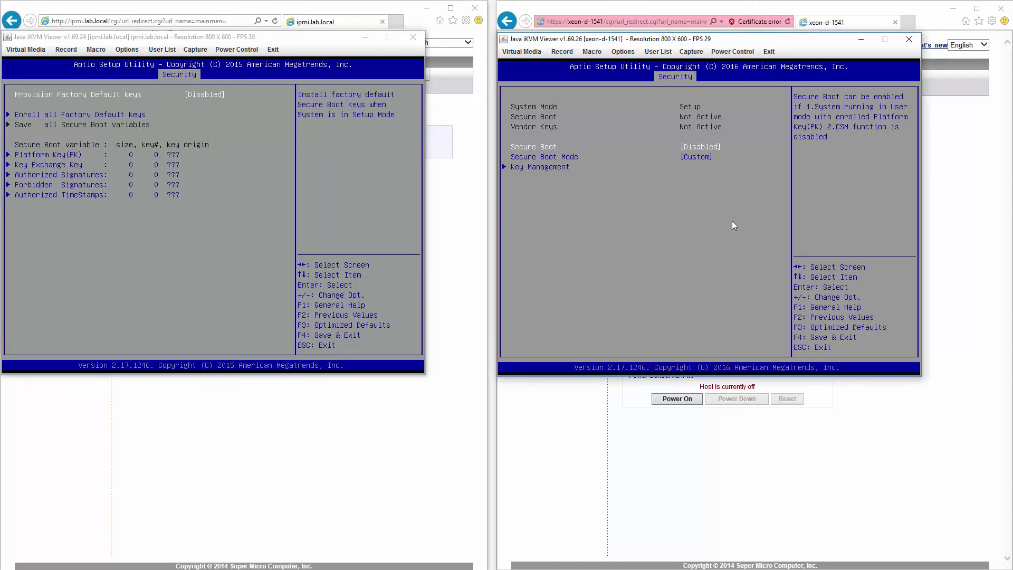
key("Down")
key("Down")
key("Return")
Step: Return both BIOSes to Security and move the left one to the Boot page
key("Escape")
key("Escape")
left_click(202, 204)
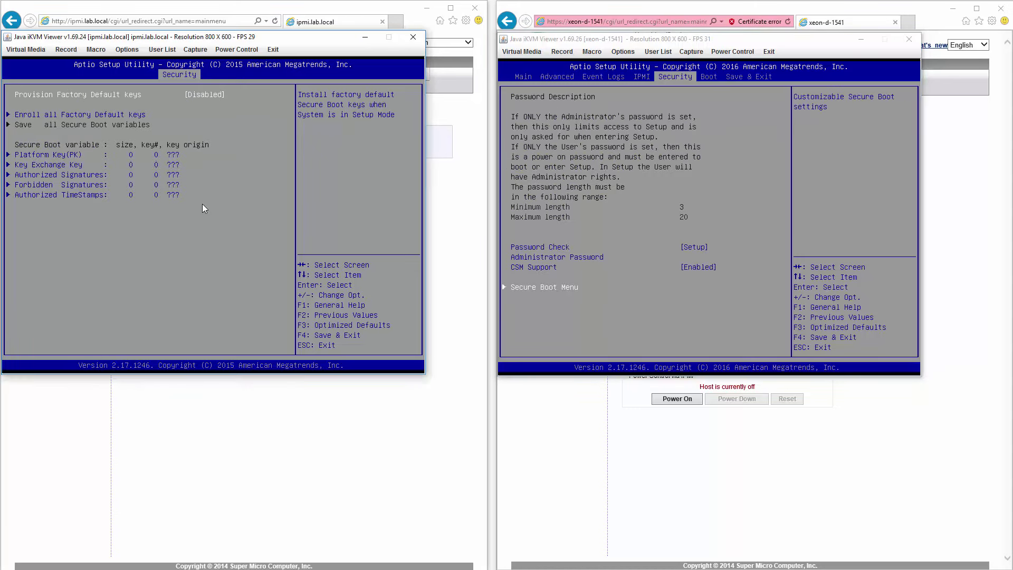
key("Escape")
key("Escape")
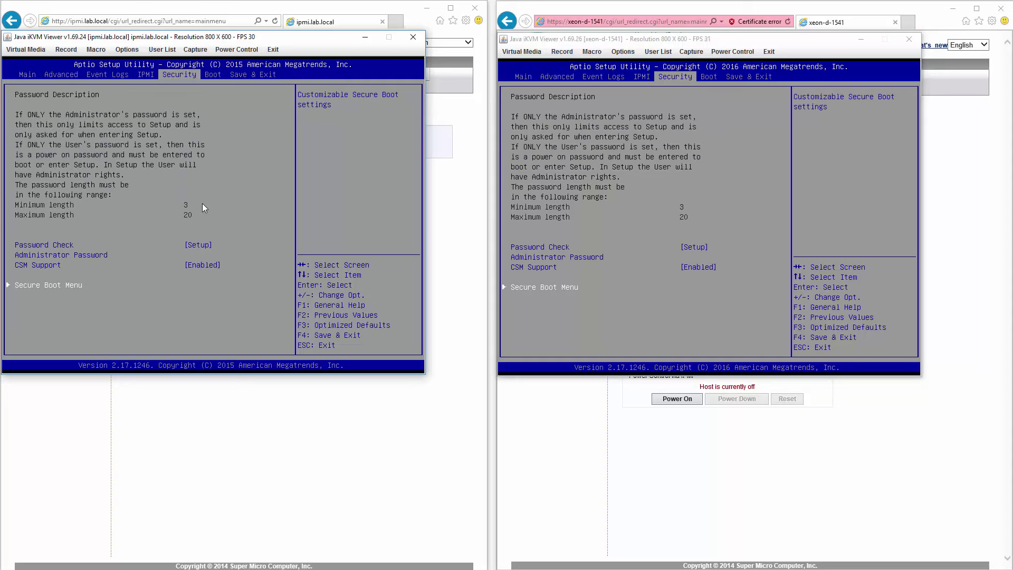
key("Right")
left_click(566, 234)
Step: On xeon-d-1541's Boot page, set Dual Boot Order #1 to UEFI Hard Disk: Windows Boot Manager
key("Right")
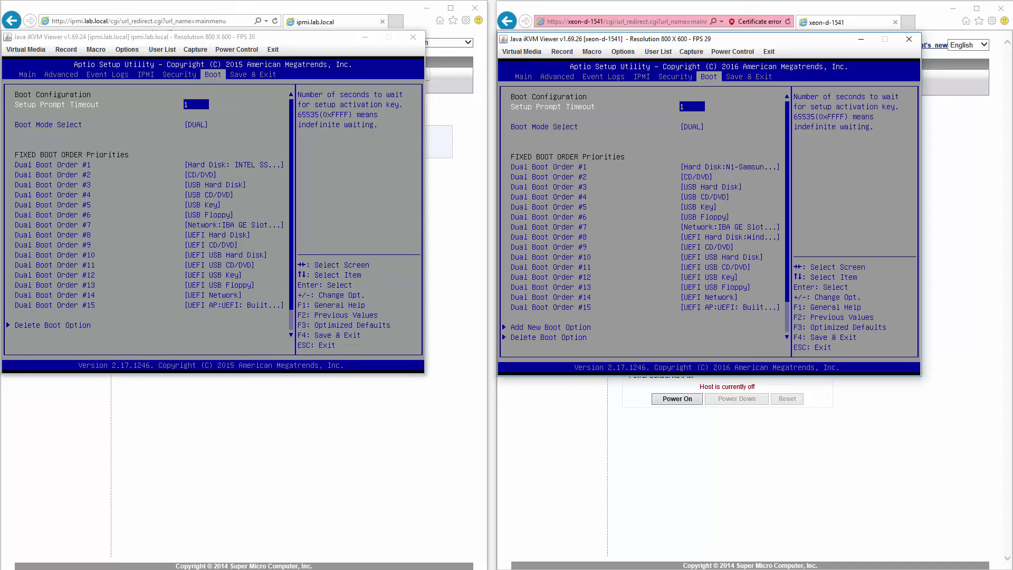
key("Down")
key("Down")
key("Return")
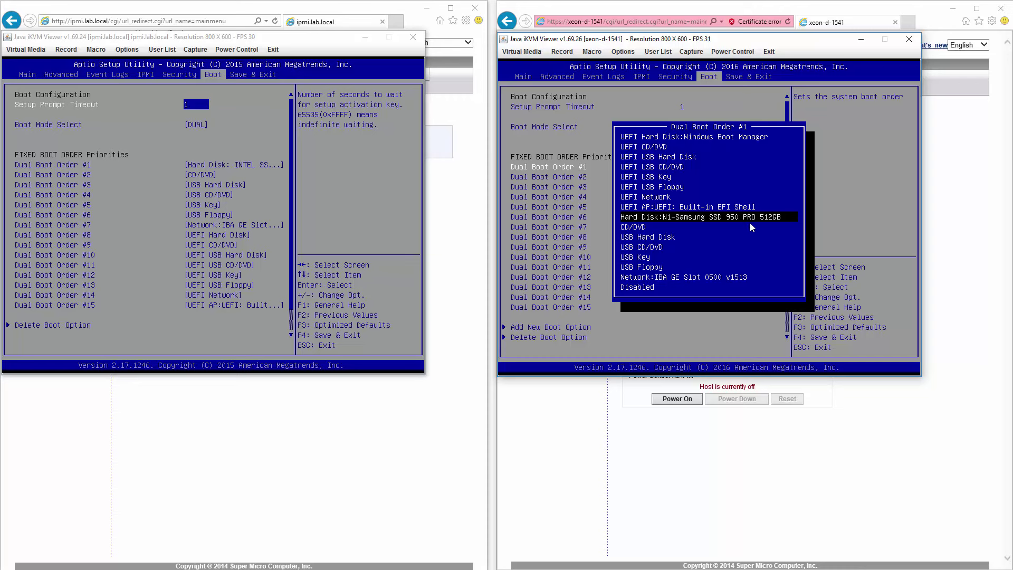
key("Up")
key("Up")
key("Up")
key("Up")
key("Up")
key("Up")
key("Up")
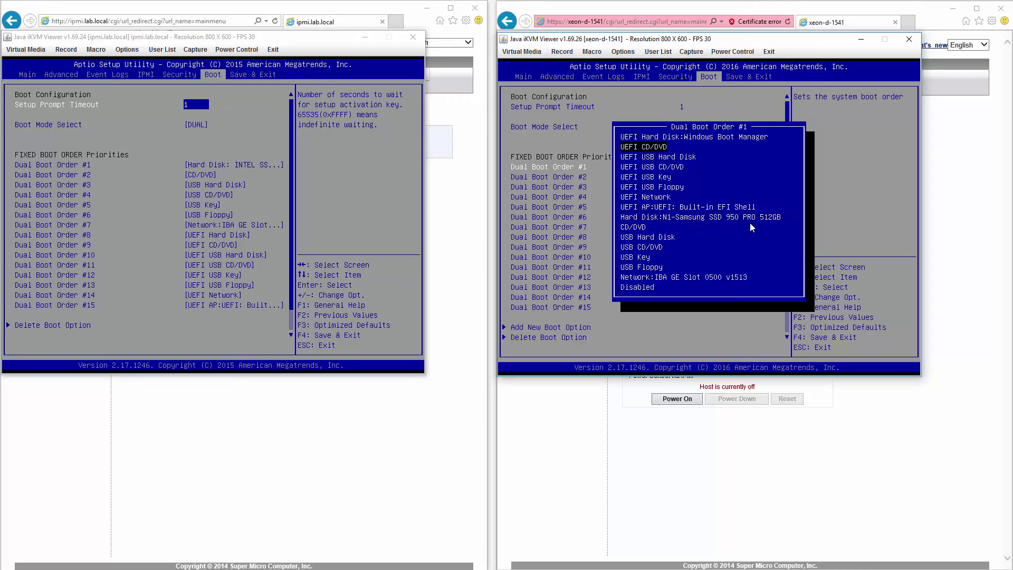
key("Up")
key("Return")
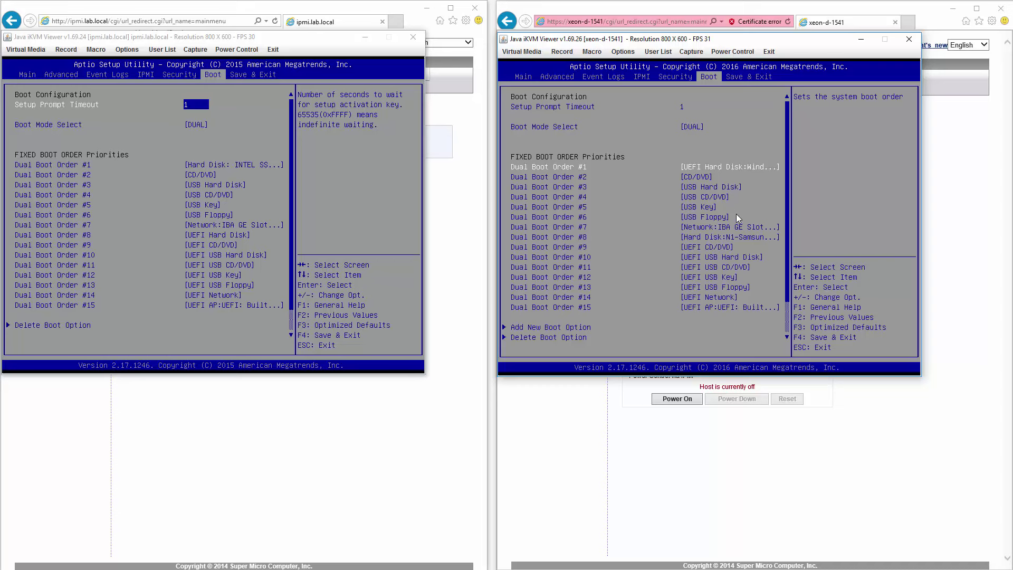
Step: Set xeon-d-1541's Boot Mode Select to UEFI
key("Down")
key("Up")
key("Up")
key("Return")
key("Down")
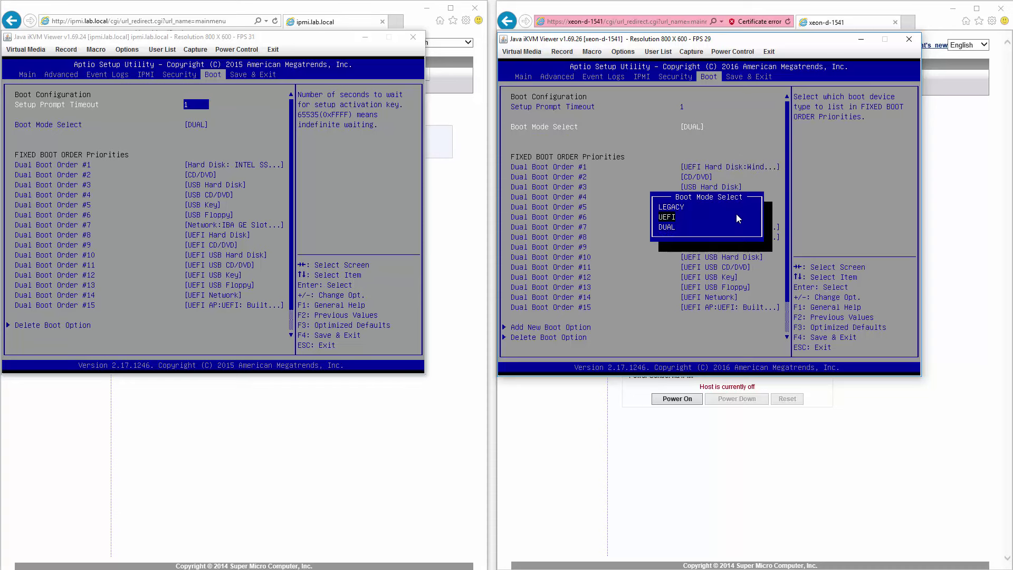
key("Down")
key("Return")
Step: Set ipmi.lab.local's Boot Mode Select to UEFI
left_click(270, 187)
key("Down")
key("Return")
key("Down")
key("Down")
key("Return")
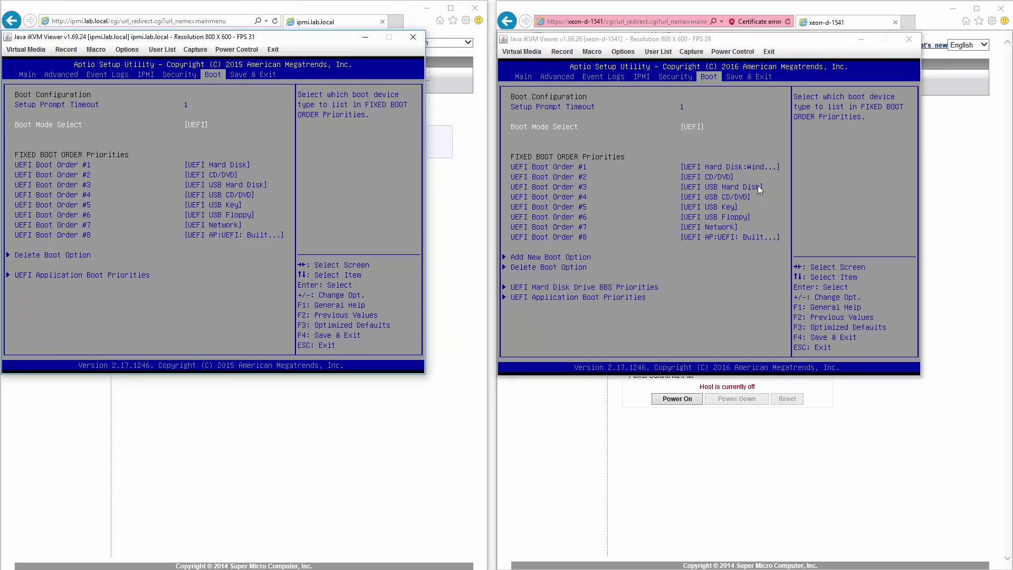
Step: Revert xeon-d-1541's boot mode to DUAL and go to Save & Exit
left_click(730, 153)
key("Return")
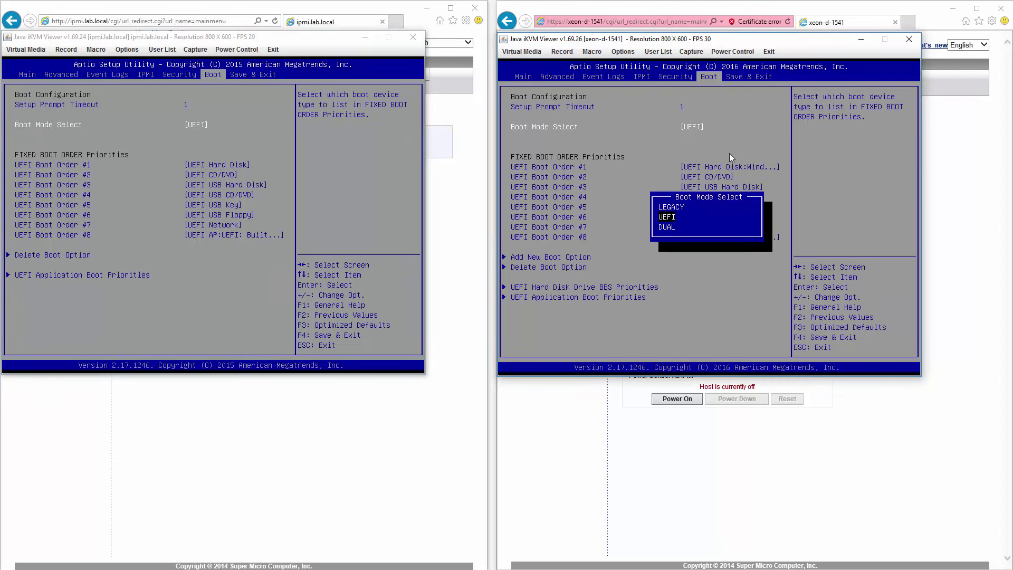
key("Down")
key("Return")
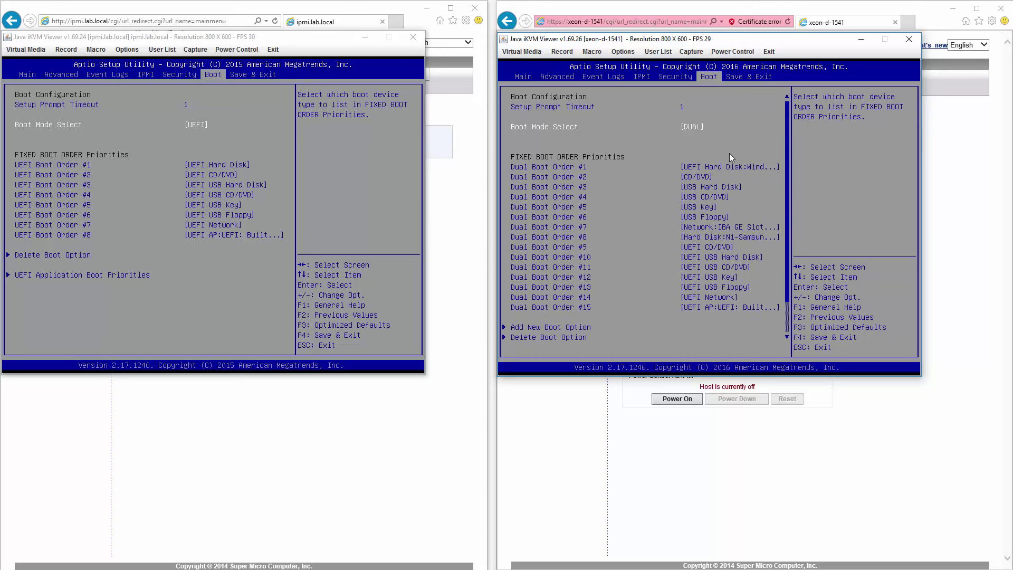
key("Down")
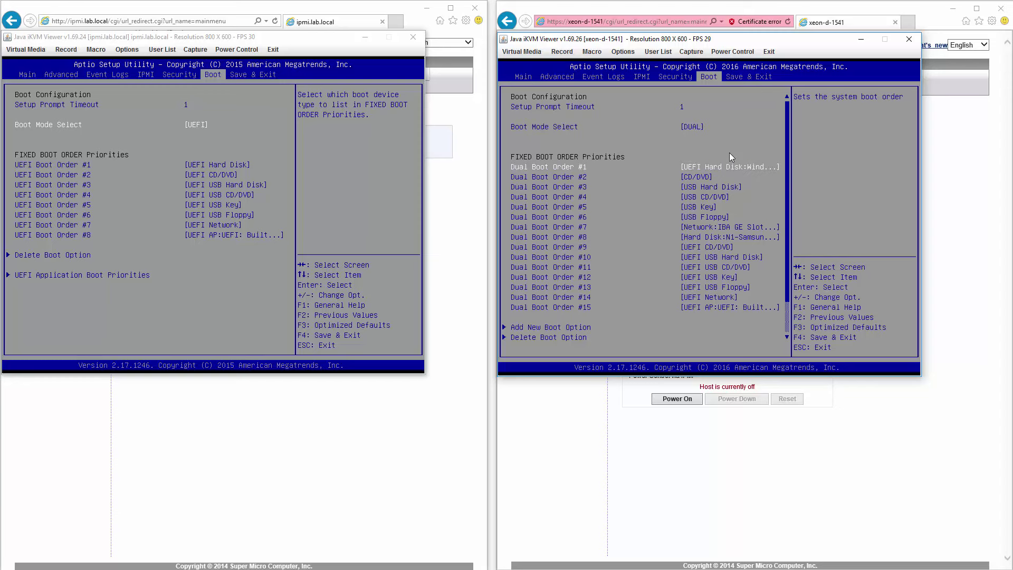
key("Right")
Step: Choose Save Changes and Reset on xeon-d-1541 and confirm Yes
key("Down")
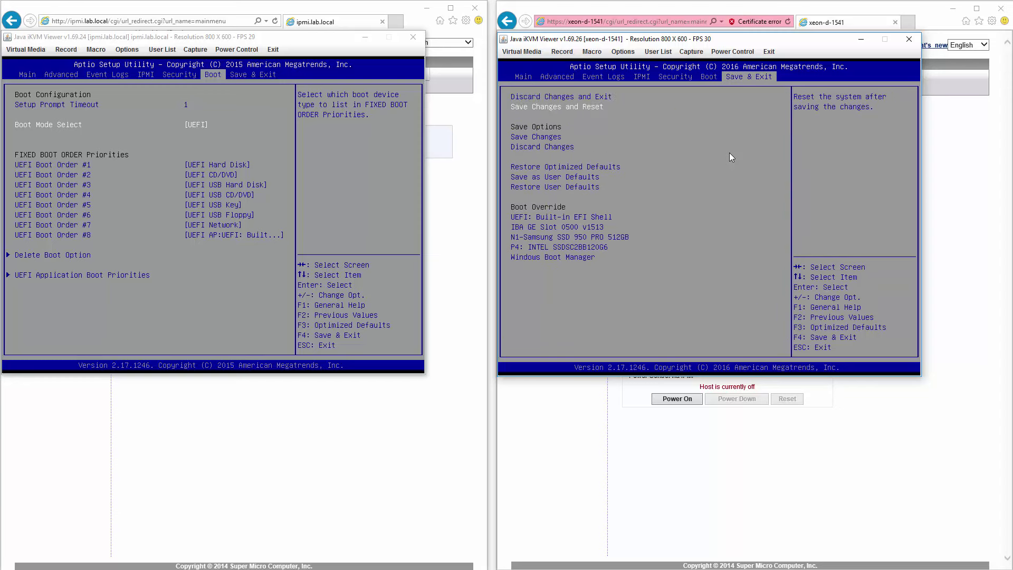
key("Down")
key("Down")
key("Down")
key("Down")
key("Down")
key("Down")
key("Down")
key("Down")
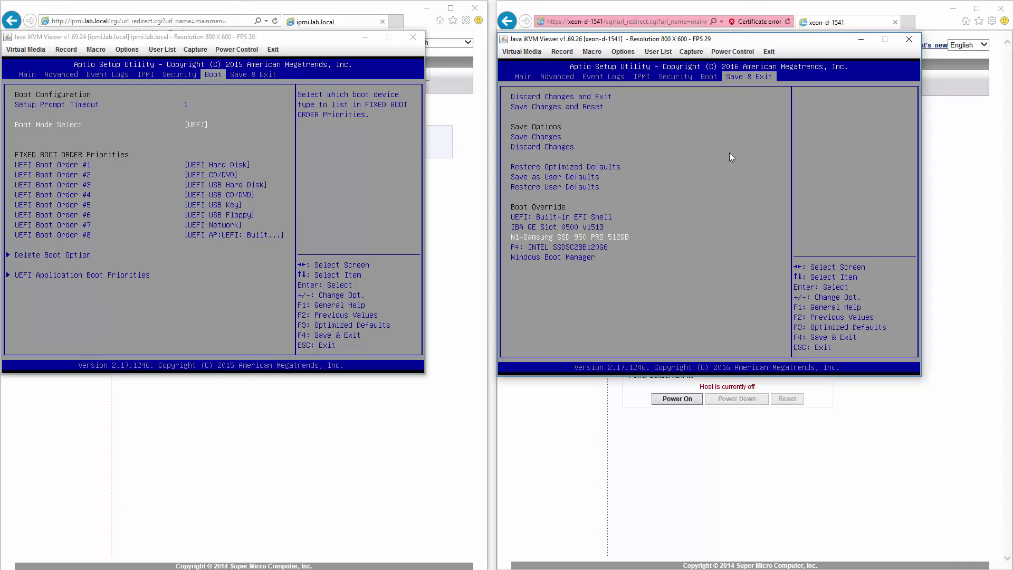
key("Up")
key("Up")
key("Up")
key("Up")
key("Up")
key("Up")
key("Up")
key("Up")
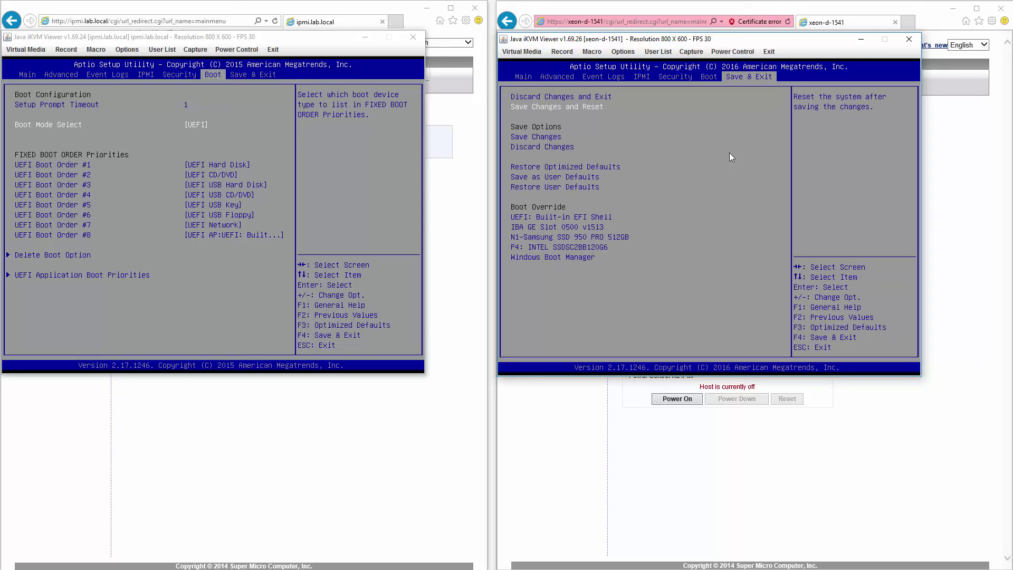
key("Return")
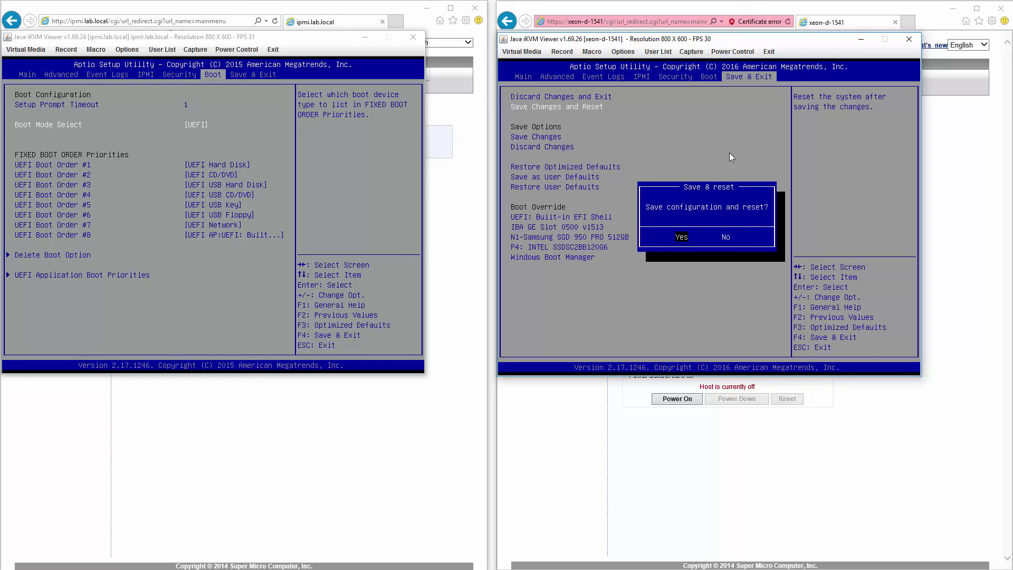
key("Return")
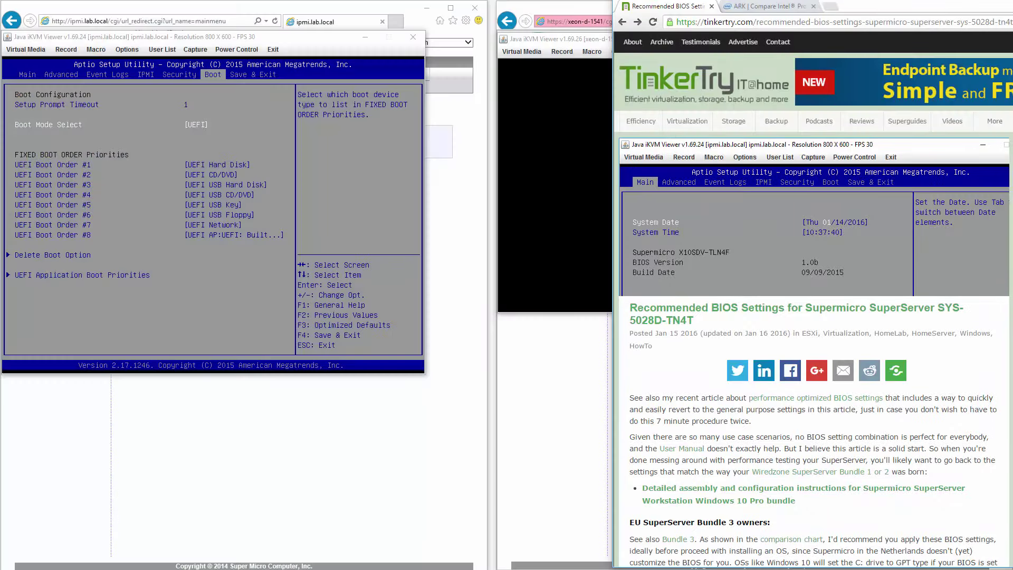
Step: Play the TinkerTry article's embedded BIOS video and undock the Chrome window
scroll(916, 373, "down", 10)
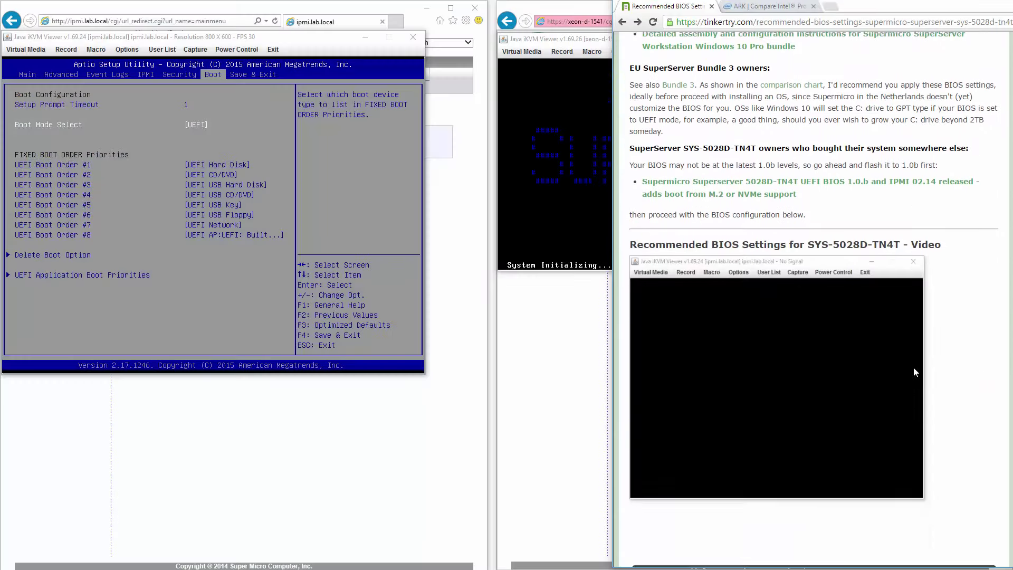
left_click(645, 477)
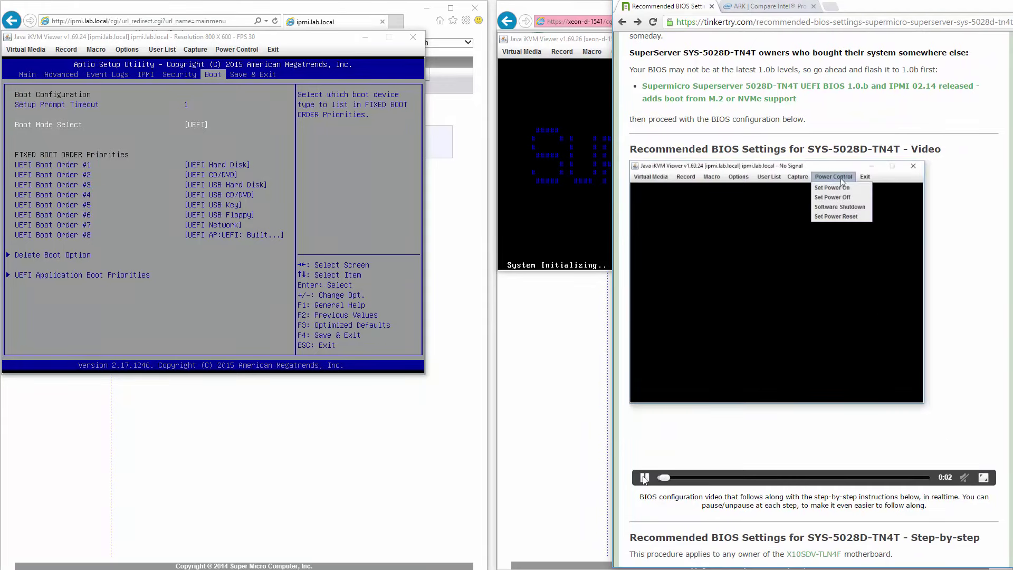
left_click_drag(927, 11, 925, 49)
Step: Position the article over the right console and scroll to the 17-step SYS-5028D-TN4T list
scroll(929, 317, "down", 8)
scroll(938, 324, "down", 3)
scroll(938, 323, "up", 2)
left_click_drag(1012, 50, 937, 67)
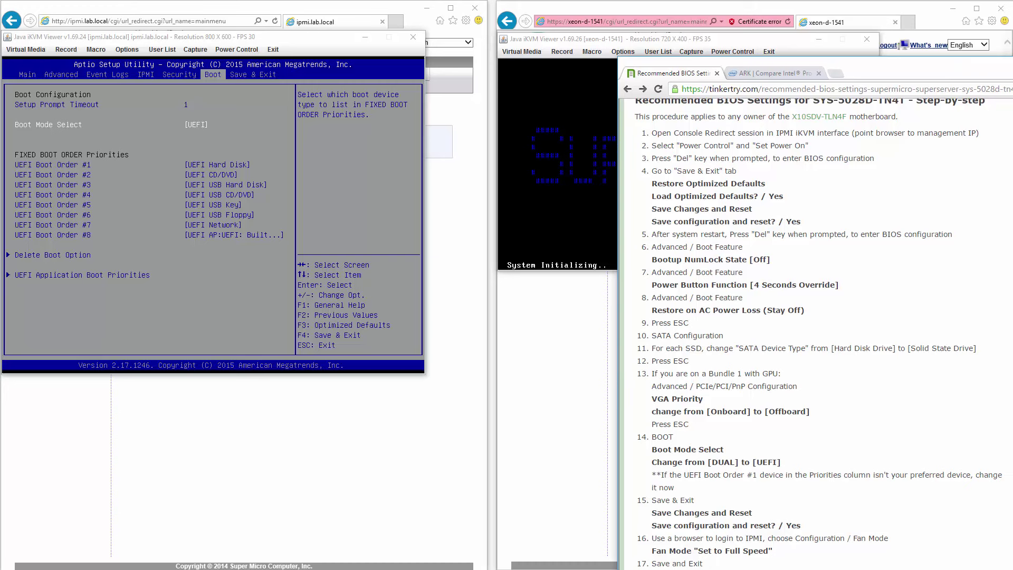
scroll(870, 264, "up", 1)
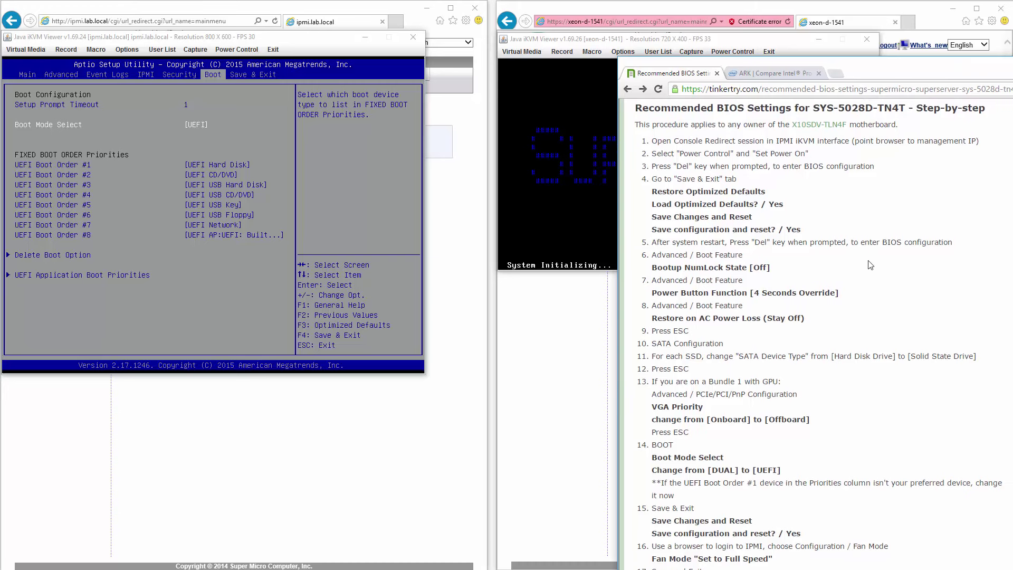
scroll(853, 317, "down", 1)
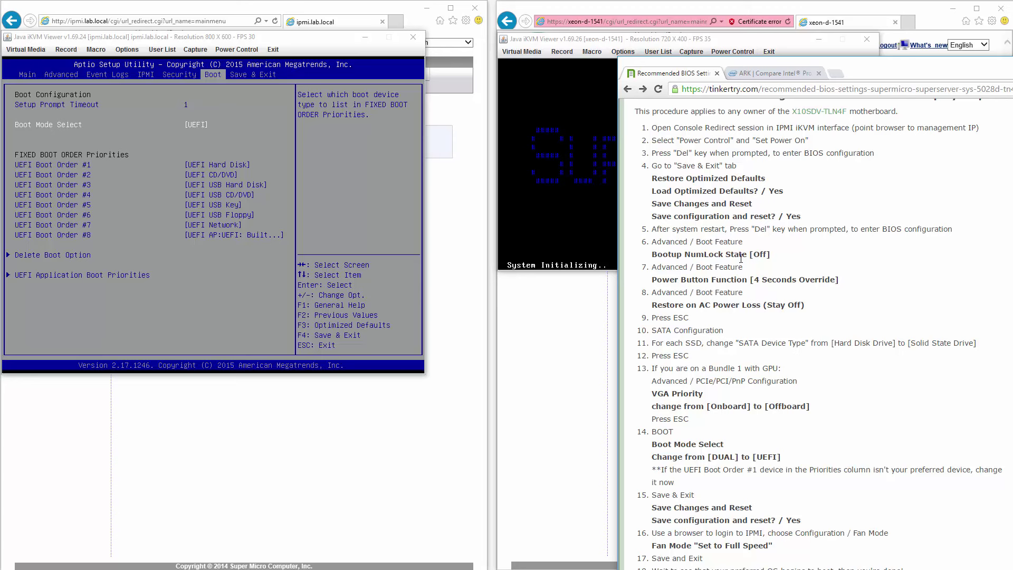
Step: Move the TinkerTry window to the lower right and clear stray text from its address bar
left_click(912, 88)
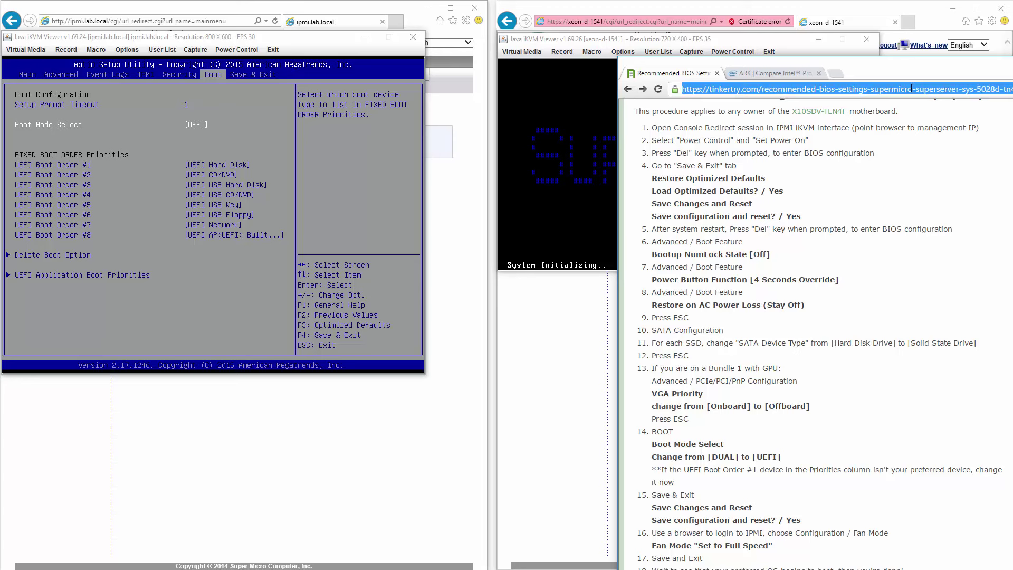
type("testdsfadsfdas")
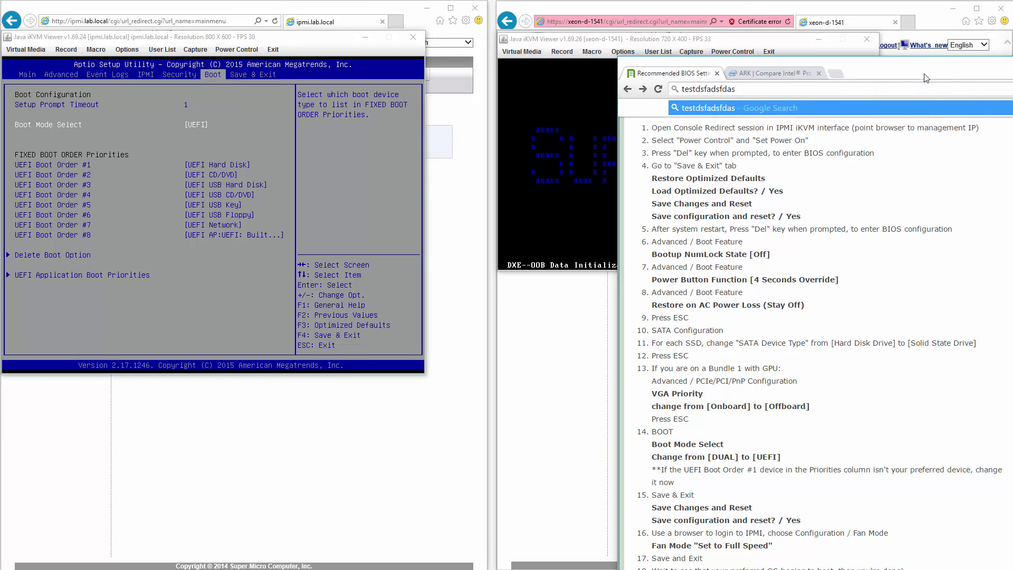
left_click_drag(924, 78, 854, 362)
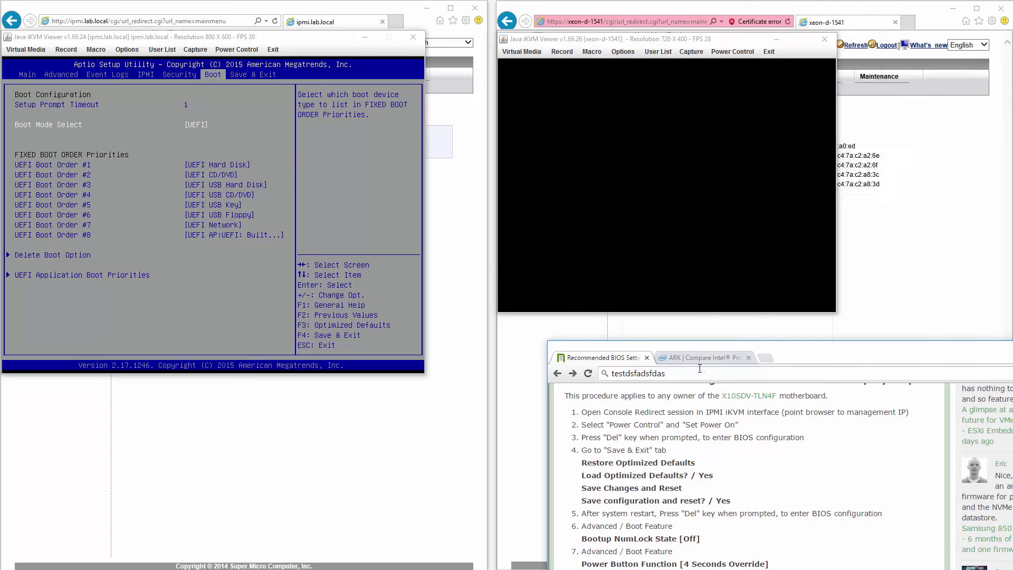
key("BackSpace")
key("BackSpace")
key("BackSpace")
key("BackSpace")
key("BackSpace")
key("BackSpace")
key("BackSpace")
key("BackSpace")
key("BackSpace")
key("BackSpace")
key("BackSpace")
key("BackSpace")
key("BackSpace")
key("BackSpace")
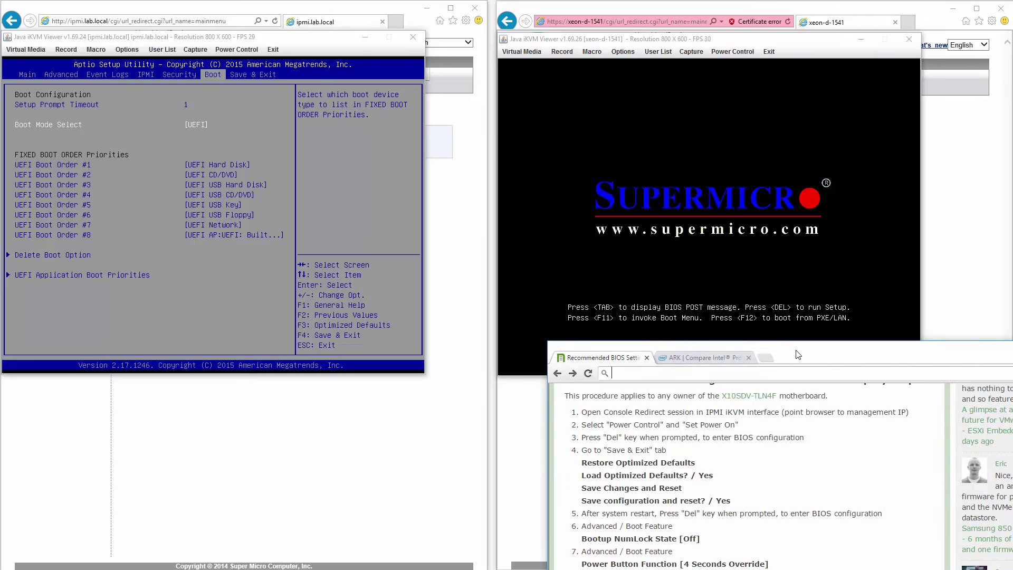
left_click_drag(798, 354, 771, 476)
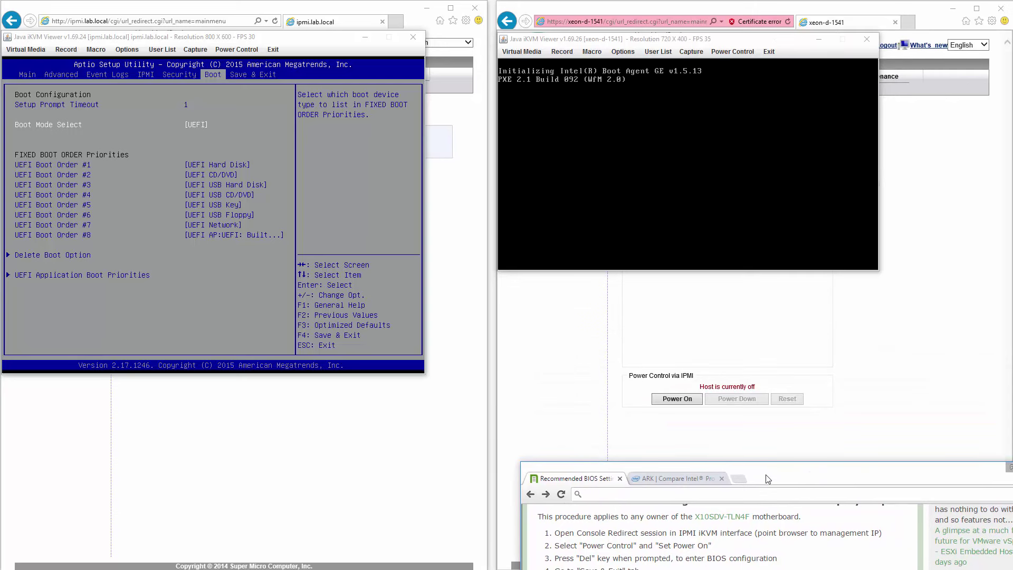
type("dfadsd13ds")
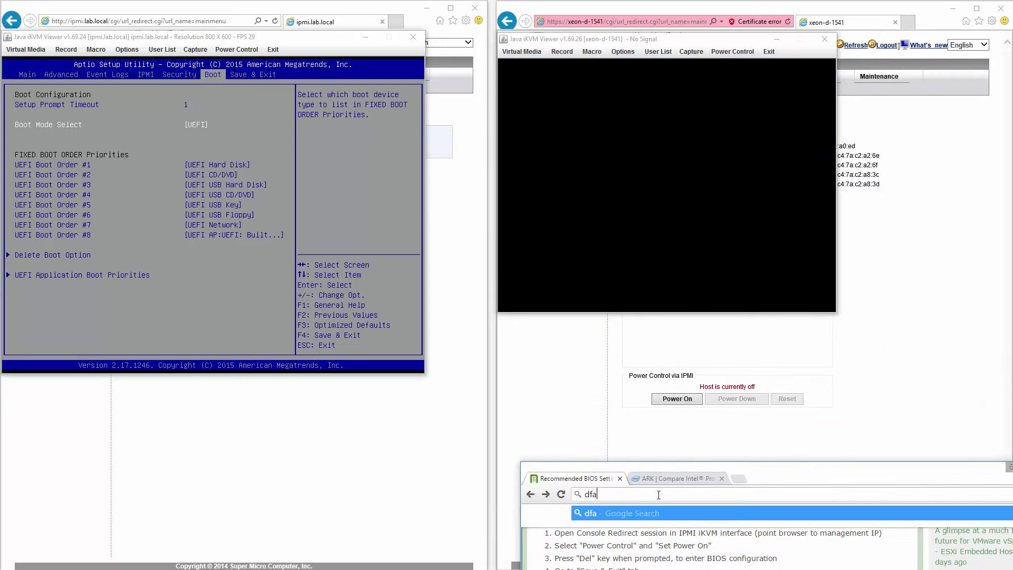
key("BackSpace")
key("BackSpace")
key("BackSpace")
key("BackSpace")
key("BackSpace")
key("BackSpace")
key("BackSpace")
key("BackSpace")
key("BackSpace")
key("BackSpace")
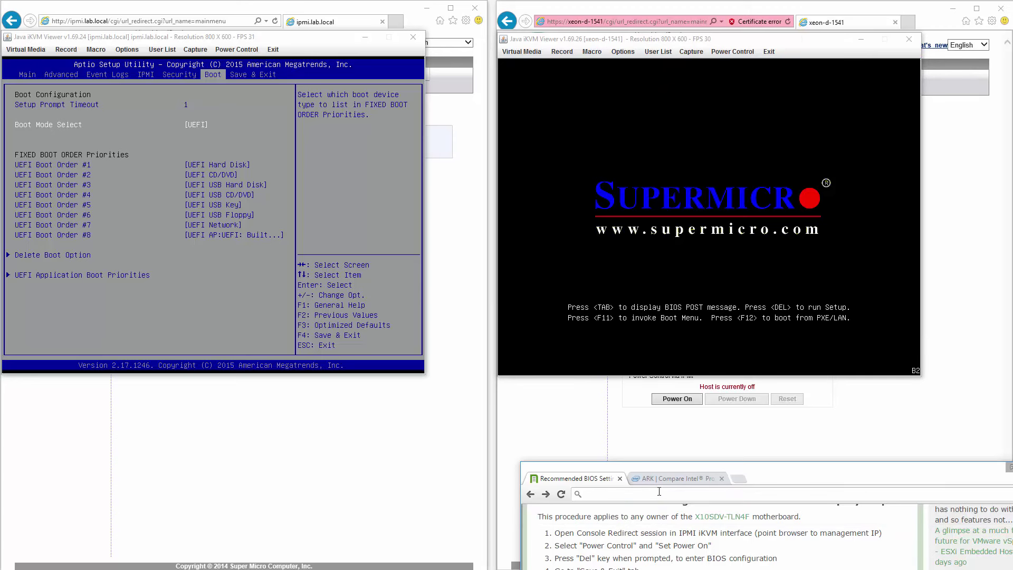
left_click_drag(670, 466, 633, 416)
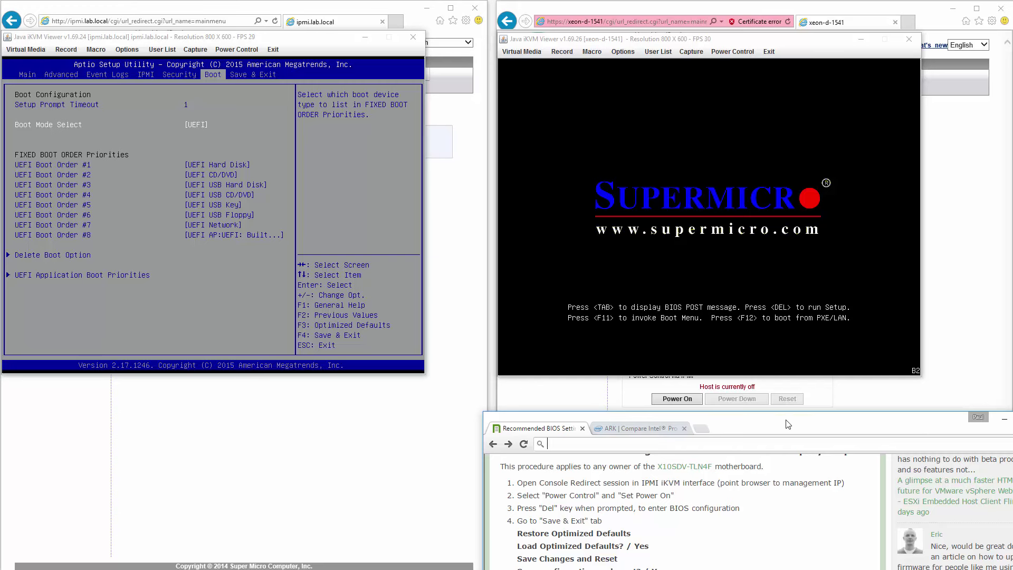
Step: Move the article window to the lower left and shift the xeon-d-1541 console left
left_click_drag(789, 424, 231, 538)
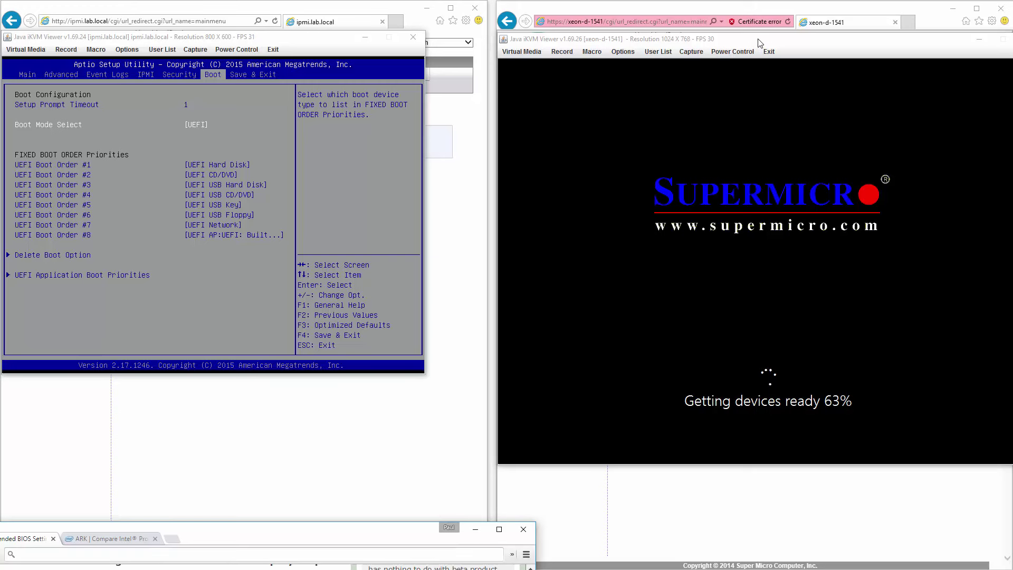
left_click_drag(759, 43, 635, 7)
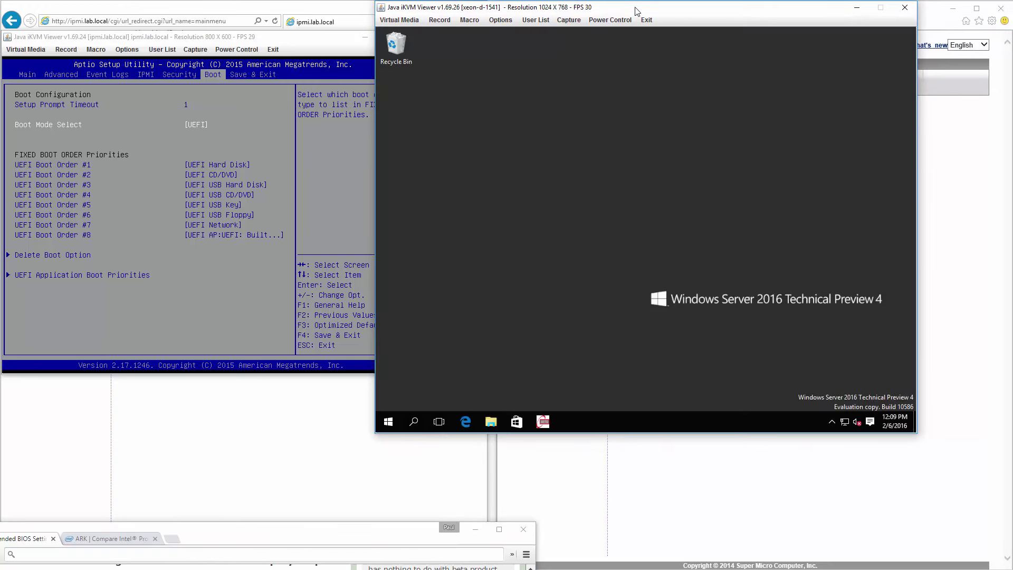
Step: Show the D-1541's CPU graph in Task Manager, then start the ATTO Disk Benchmark on drive C
left_click_drag(637, 10, 730, 7)
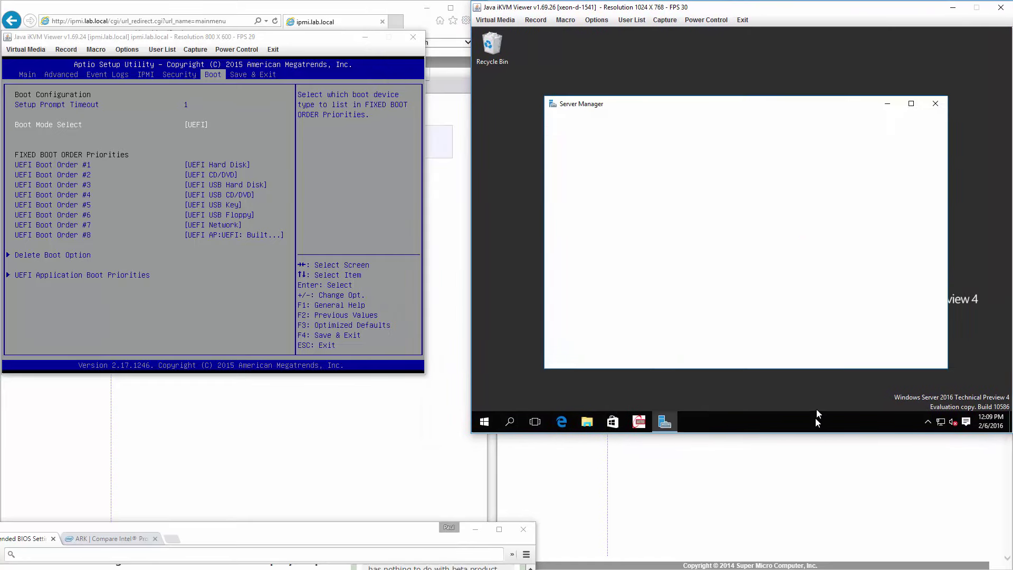
right_click(816, 425)
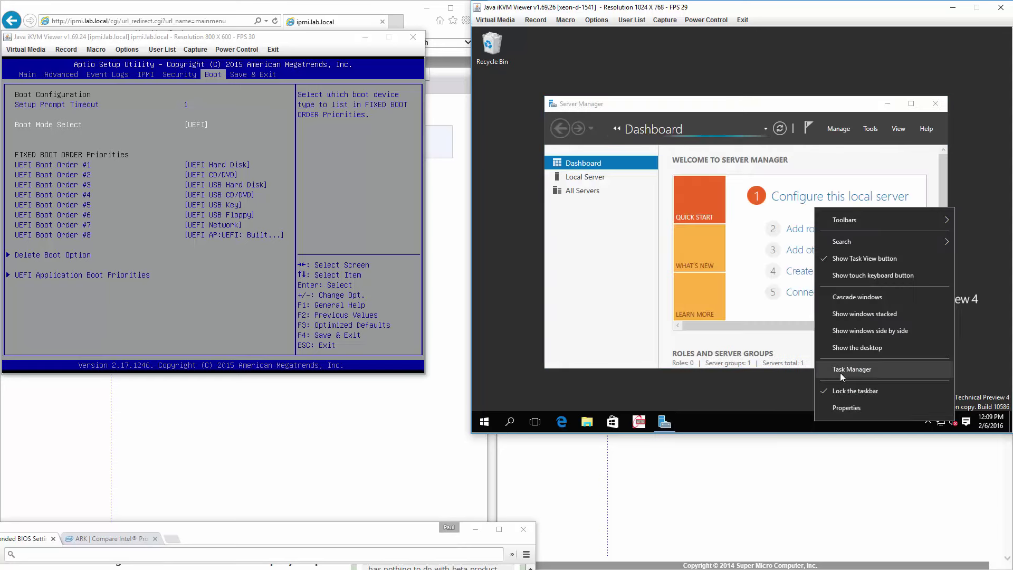
left_click(841, 373)
left_click(531, 65)
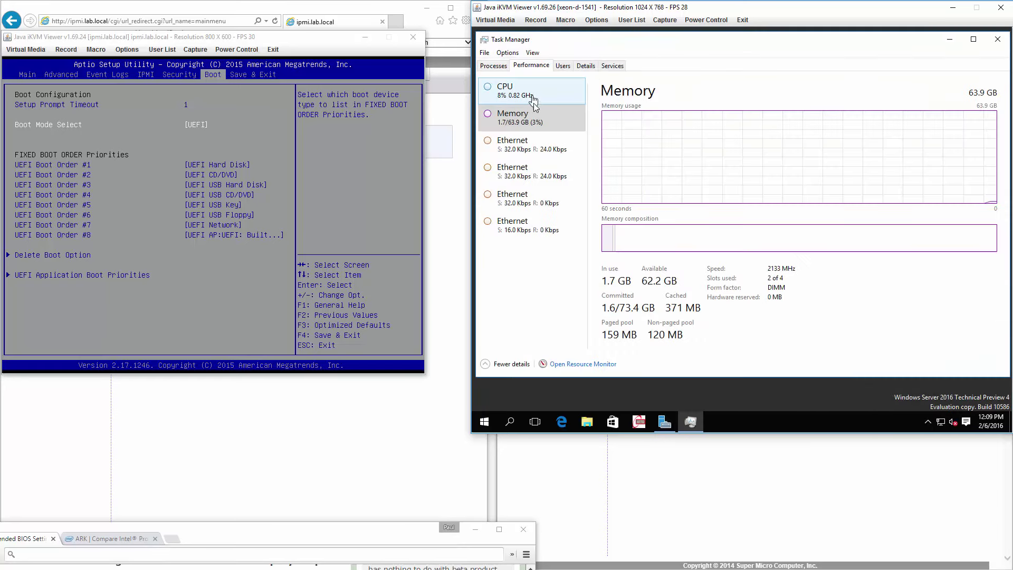
left_click(534, 103)
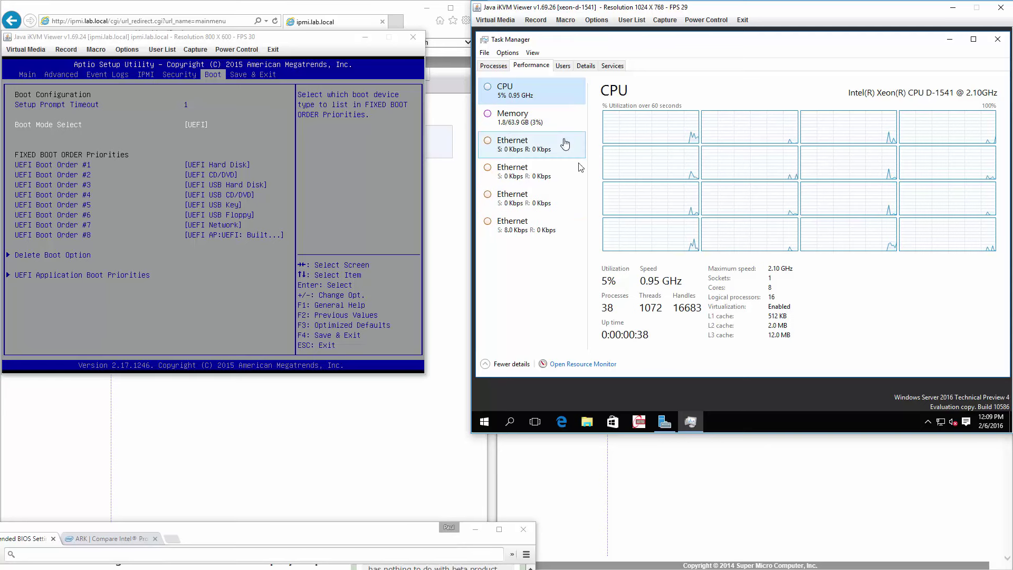
left_click(639, 423)
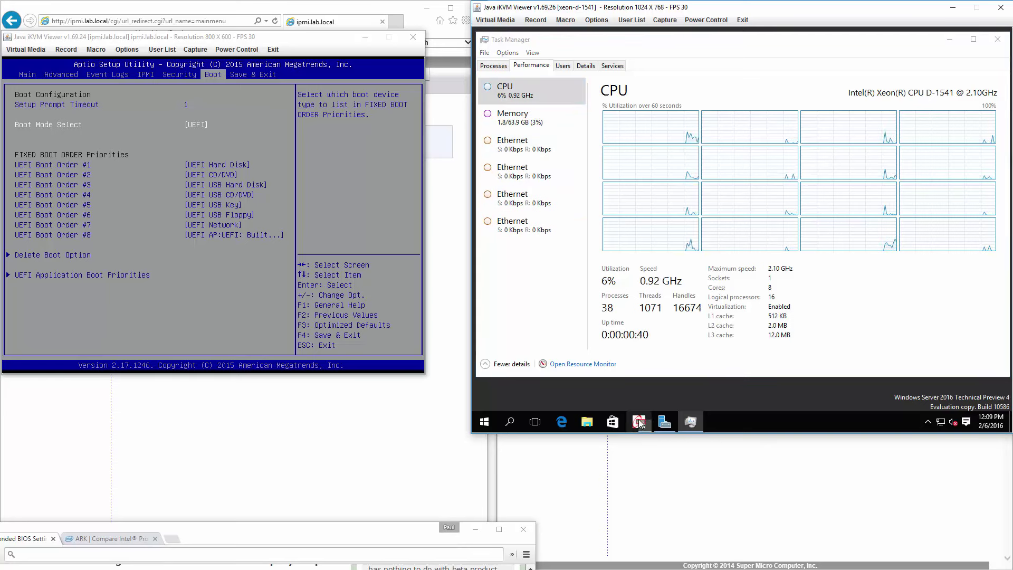
left_click(833, 176)
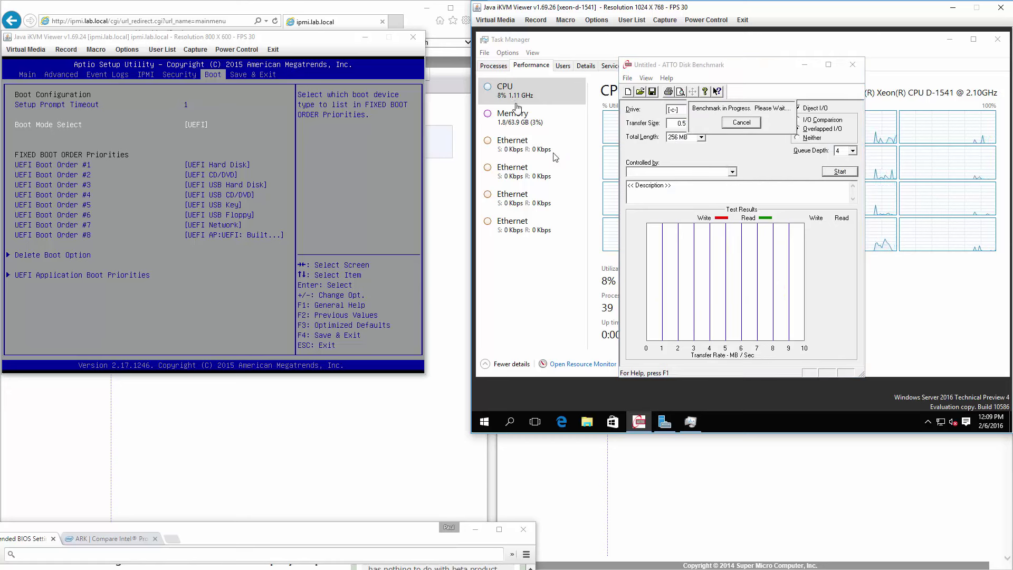
Step: Launch CPU Burn-in from the app search, dismissing the app-can't-open message
mouse_move(638, 423)
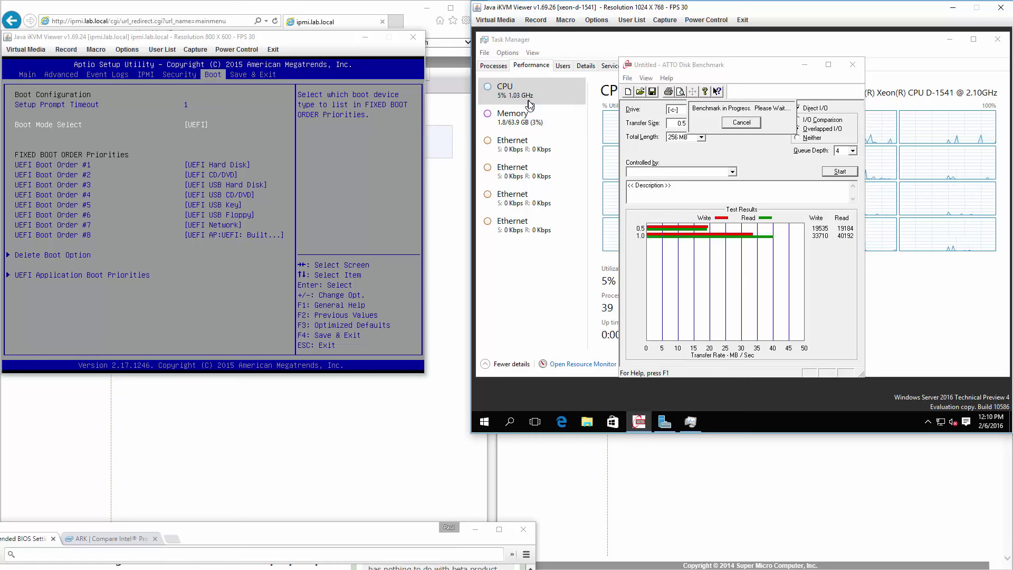
left_click(491, 424)
type("magicians")
key("Return")
left_click(882, 308)
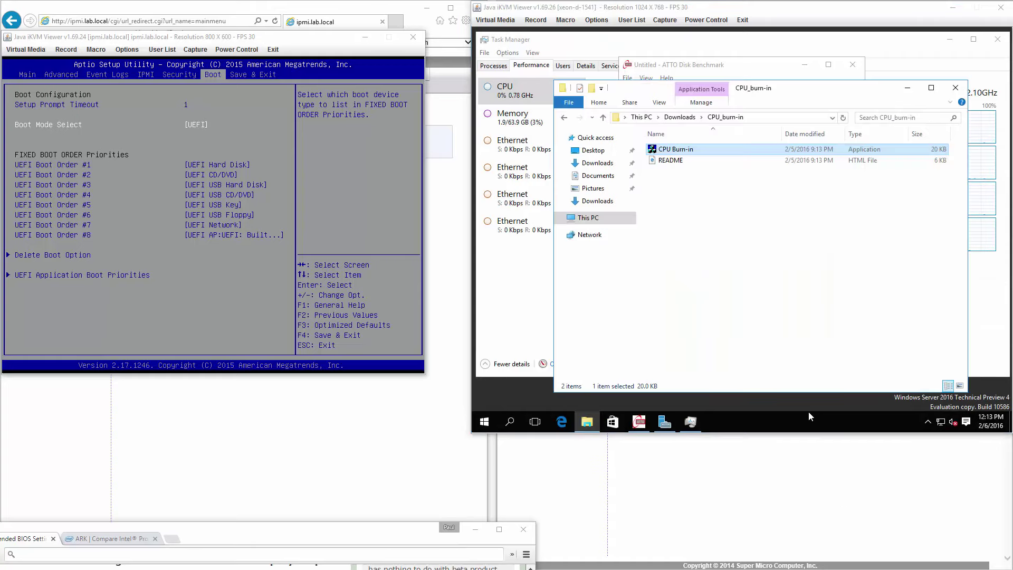
key("Return")
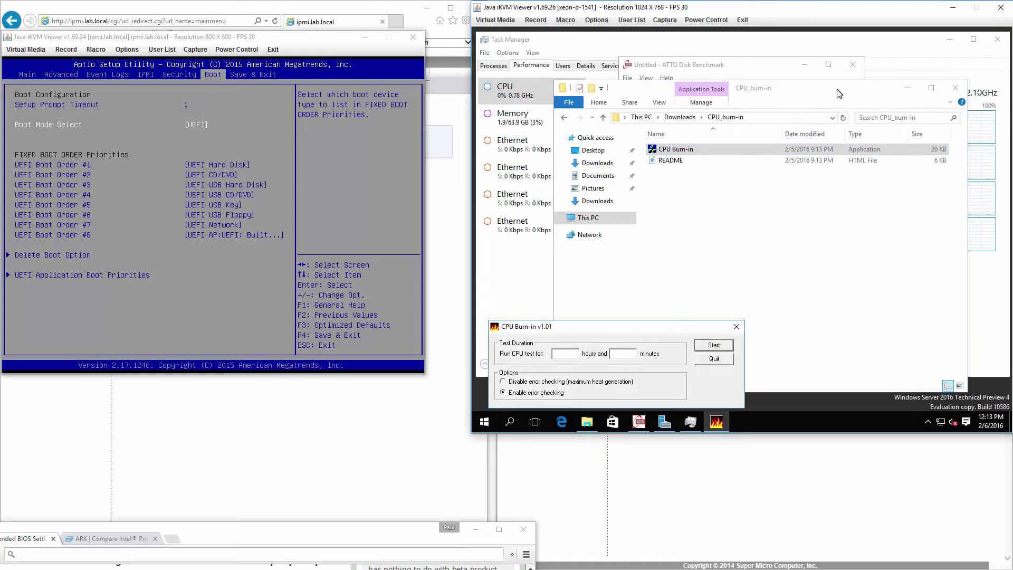
Step: Open Device Manager and check the Samsung NVMe SSD's driver details under Disk drives
left_click(639, 422)
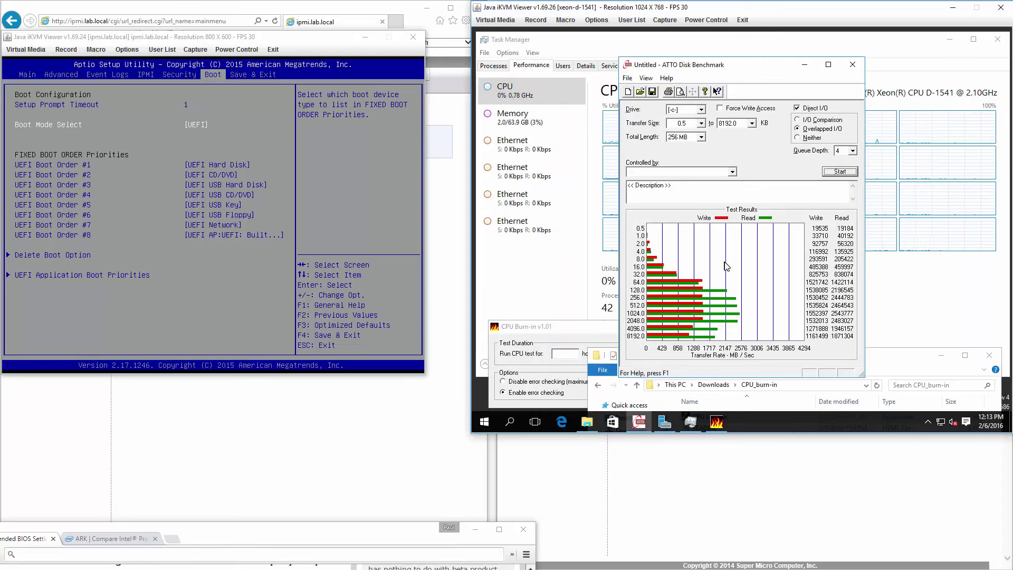
right_click(484, 422)
left_click(549, 192)
left_click(530, 117)
double_click(585, 136)
left_click(707, 105)
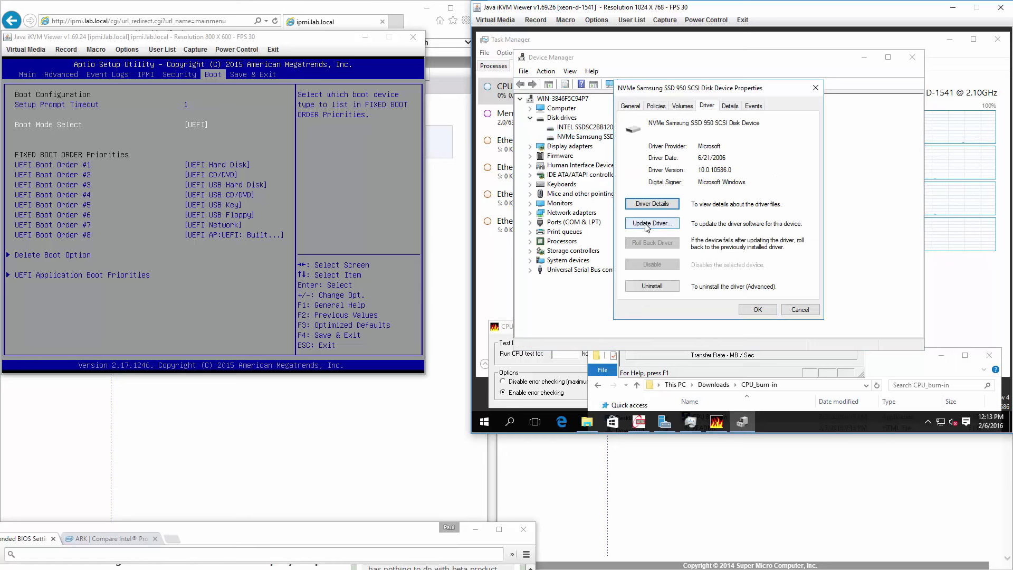
left_click(800, 310)
Step: Check the Samsung NVMe Controller's driver version and date, then close Device Manager
left_click(530, 251)
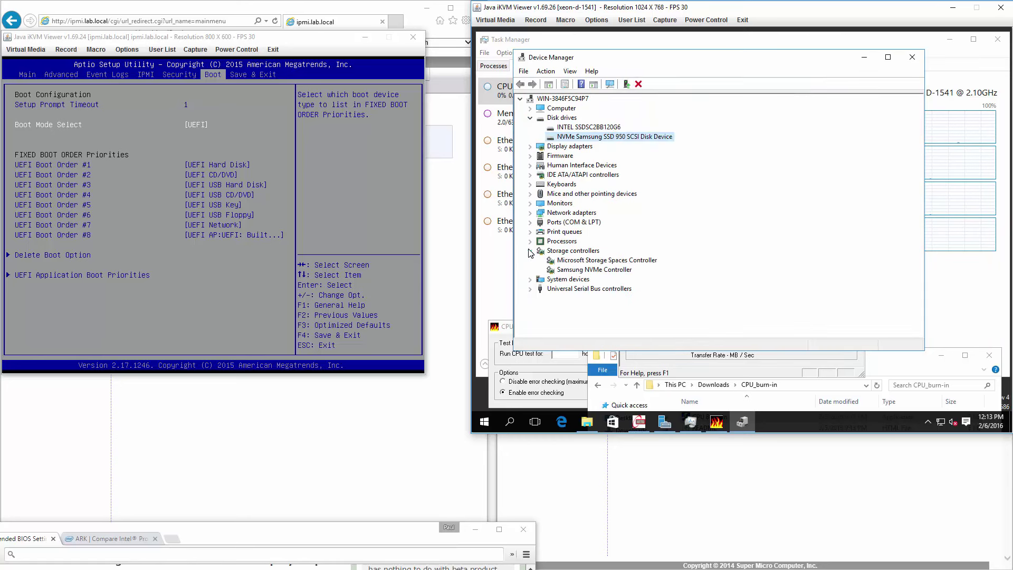
left_click(583, 270)
right_click(583, 271)
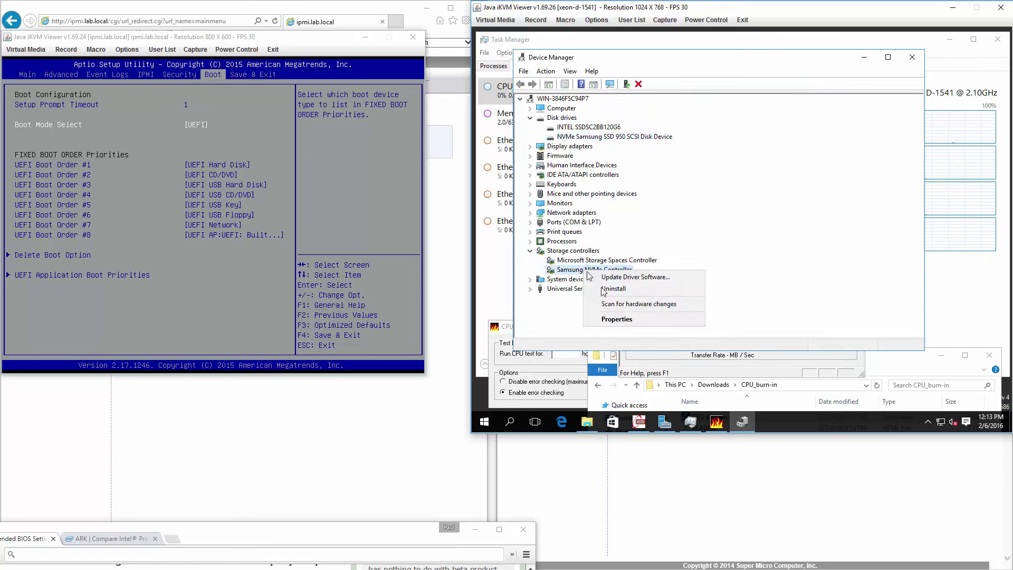
left_click(612, 319)
left_click(654, 107)
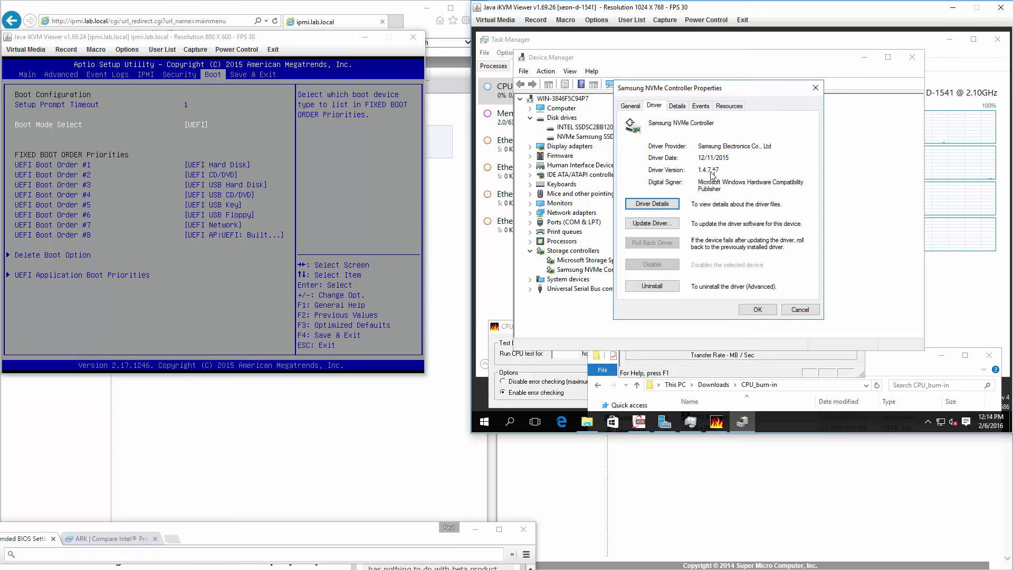
left_click(800, 310)
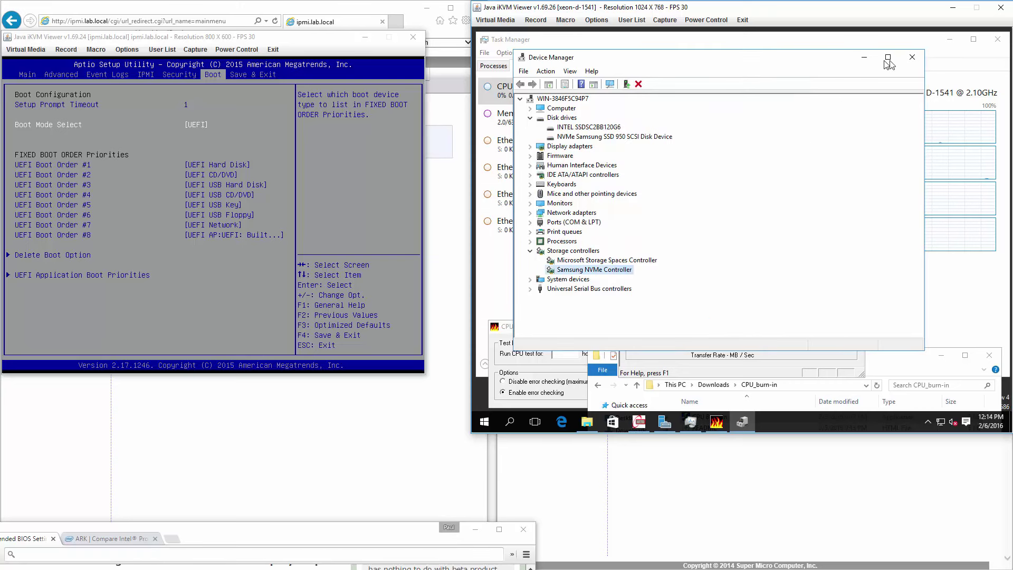
left_click(913, 58)
Step: Close ATTO Disk Benchmark, answering No to saving the results
left_click(853, 65)
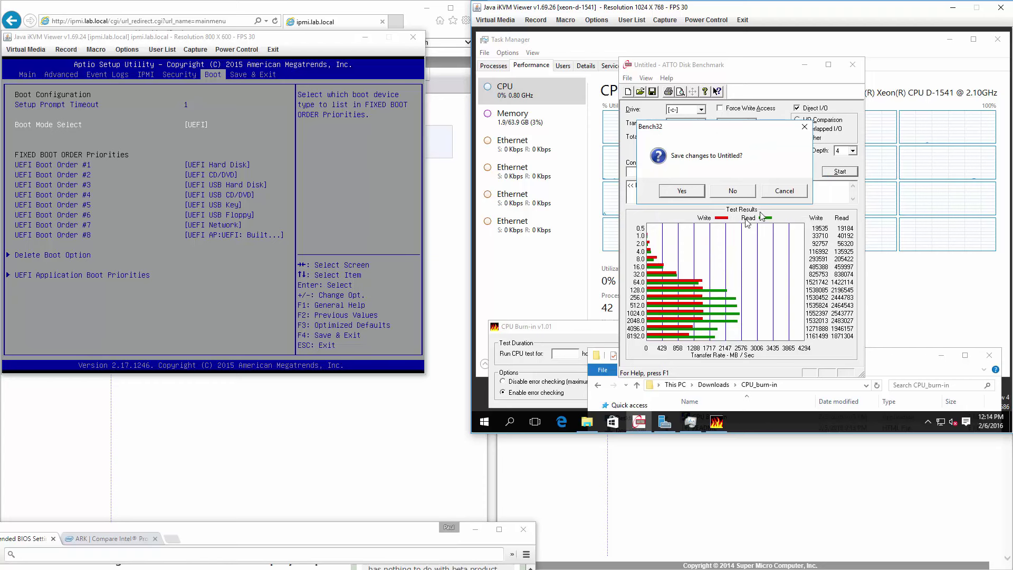
left_click(785, 191)
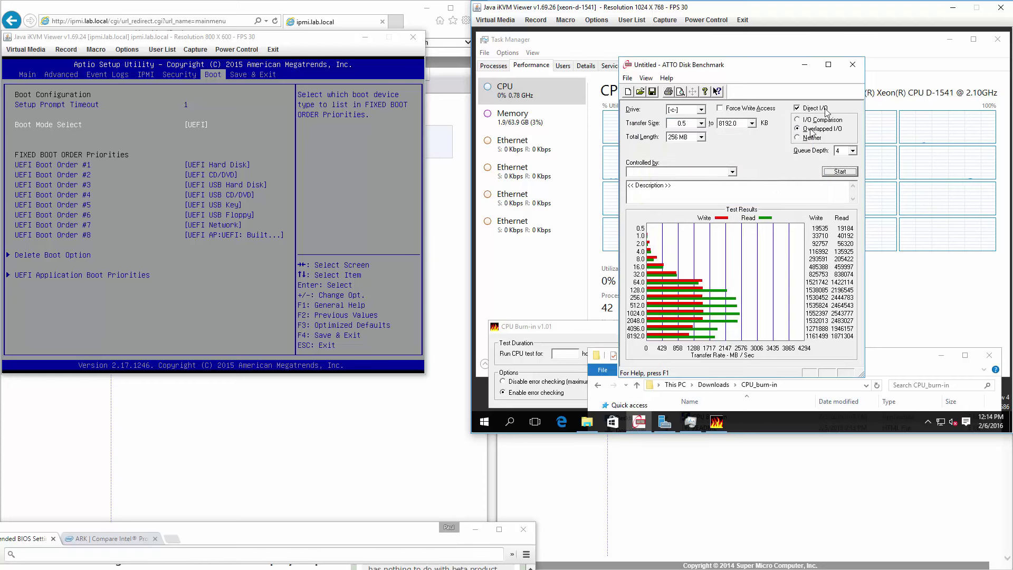
left_click(853, 65)
left_click(747, 252)
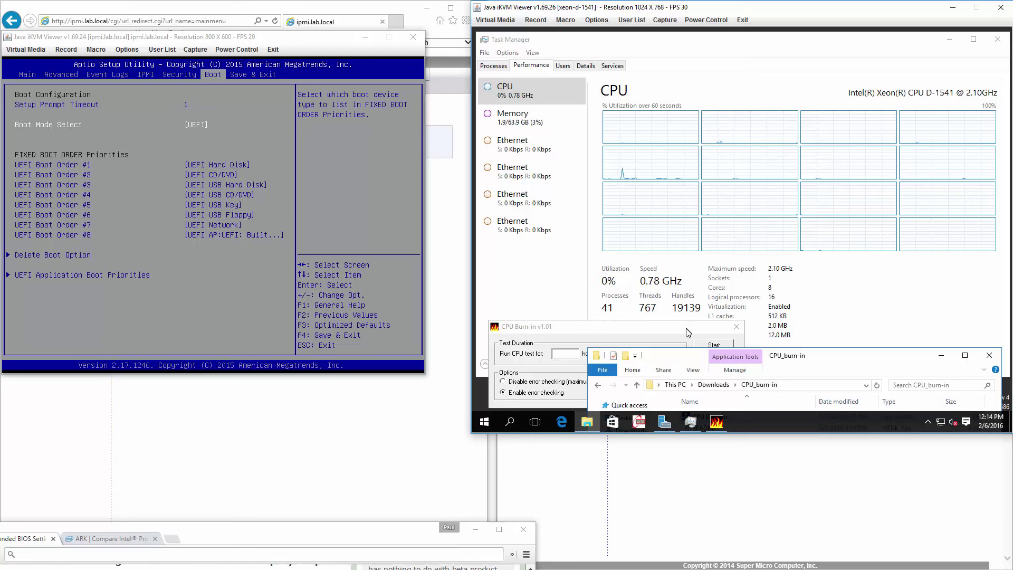
Step: Start a first CPU Burn-in instance for 1 hour with error checking disabled
left_click_drag(847, 355, 863, 276)
double_click(755, 339)
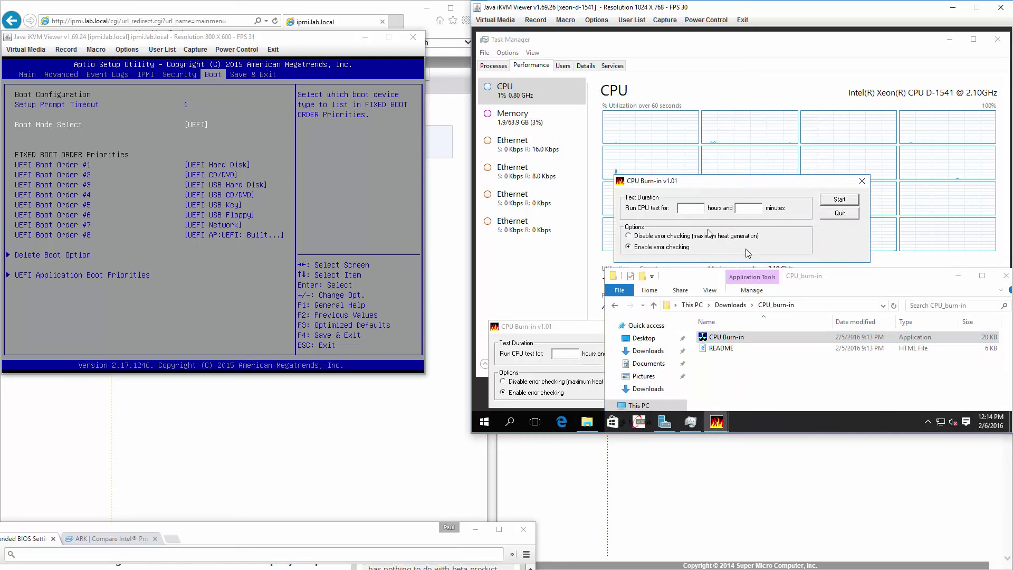
mouse_move(721, 189)
left_mouse_down()
mouse_move(620, 209)
mouse_move(583, 247)
mouse_move(858, 313)
left_mouse_up()
left_click(827, 330)
type("1")
left_click(765, 358)
left_click(966, 323)
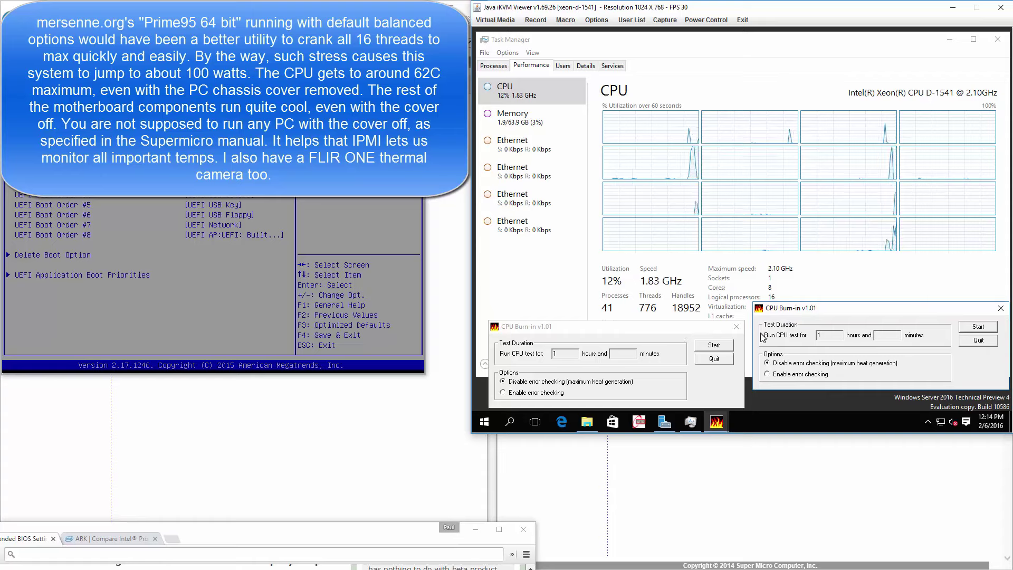
Step: Launch two more CPU Burn-in instances and move their windows apart
left_click(587, 422)
double_click(726, 337)
left_click_drag(660, 159, 527, 248)
double_click(727, 337)
left_click_drag(660, 180, 812, 270)
left_click(958, 276)
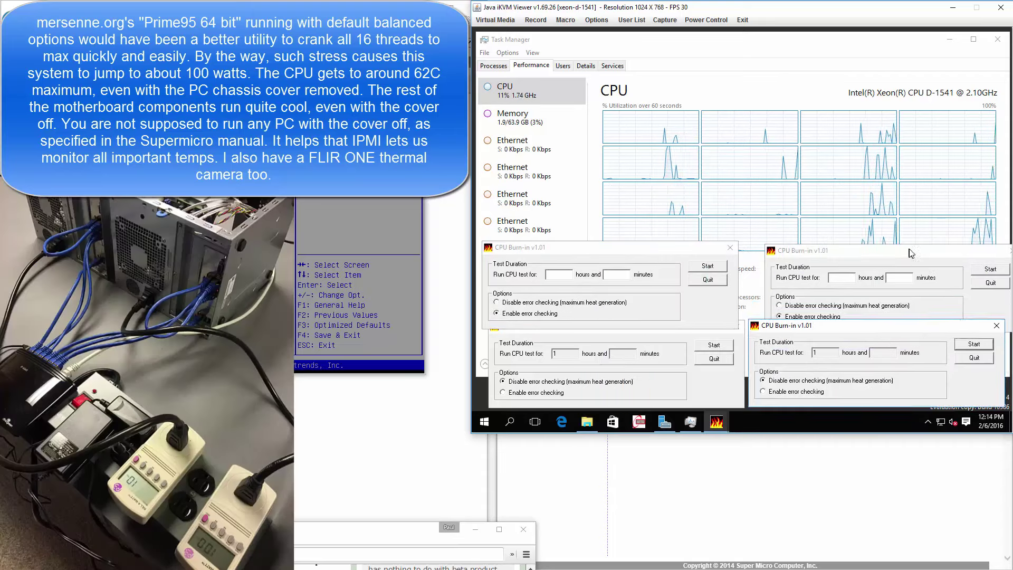
Step: Set both new burn-in windows to 1 hour with error checking disabled
left_click(808, 327)
left_click(826, 298)
type("1")
left_click(497, 303)
left_click(558, 275)
type("1")
left_click_drag(528, 247, 533, 271)
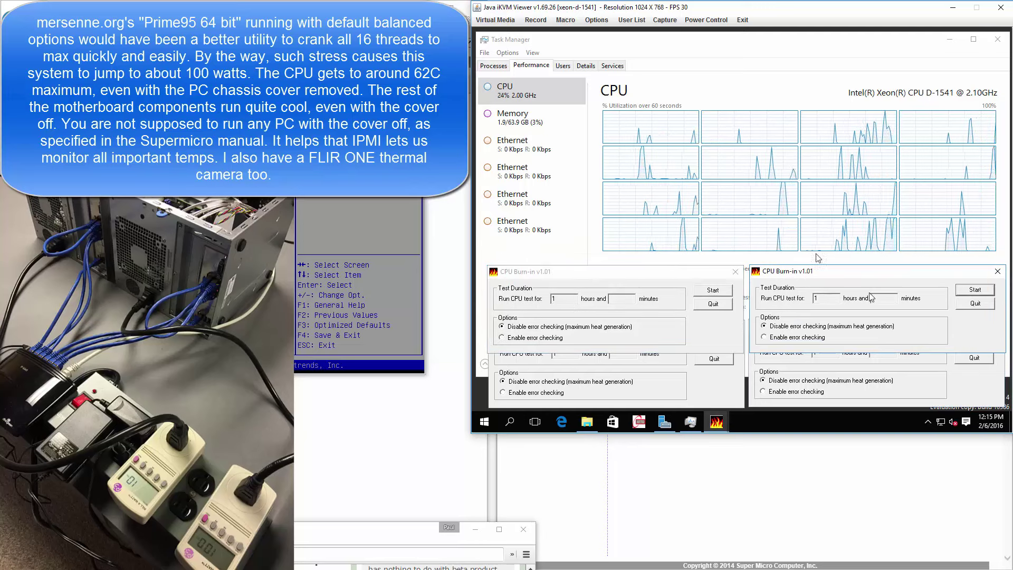
Step: Launch two further CPU Burn-in instances, each set to 1 hour with error checking disabled
left_click(587, 422)
double_click(726, 336)
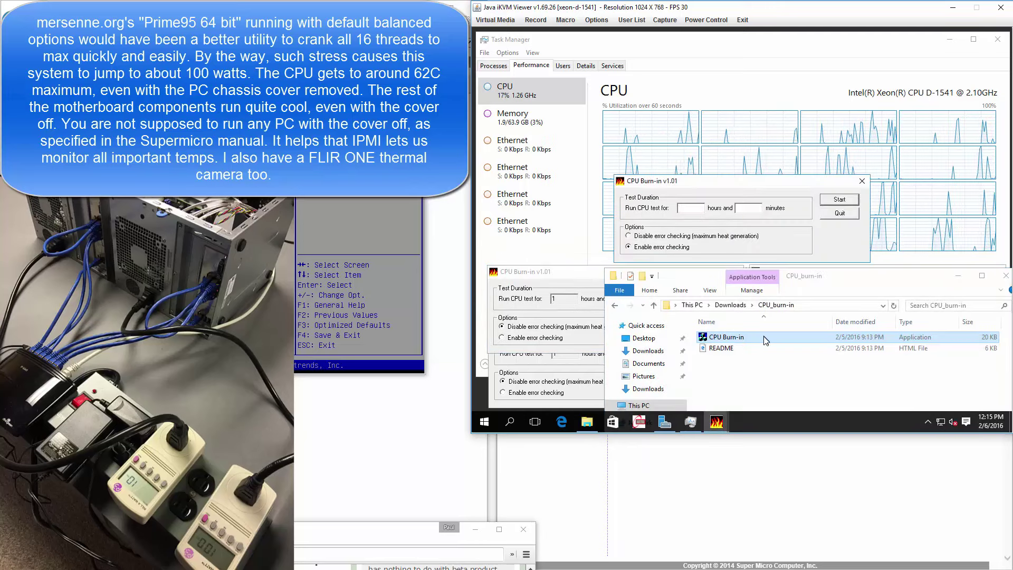
left_click(693, 235)
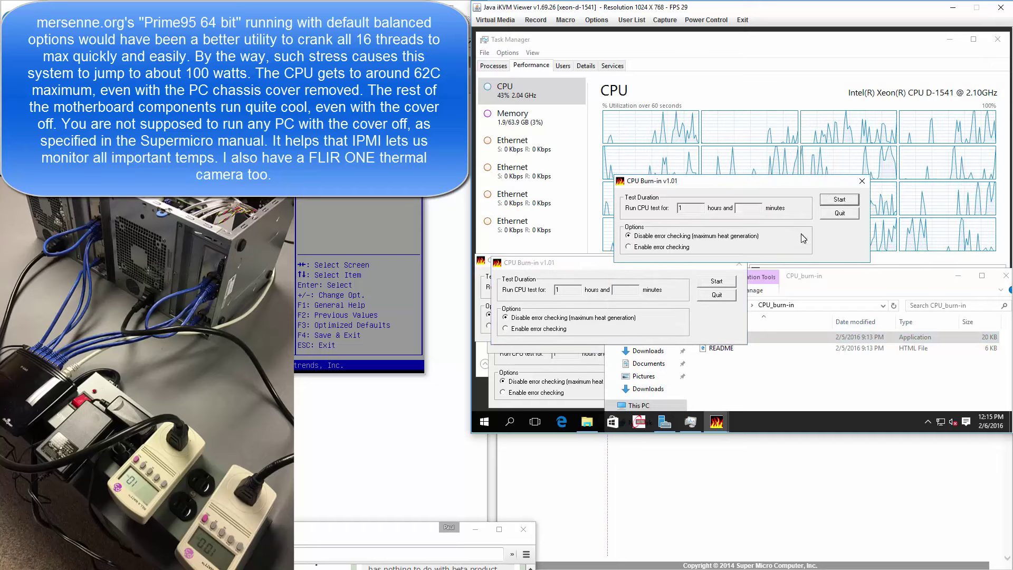
double_click(786, 337)
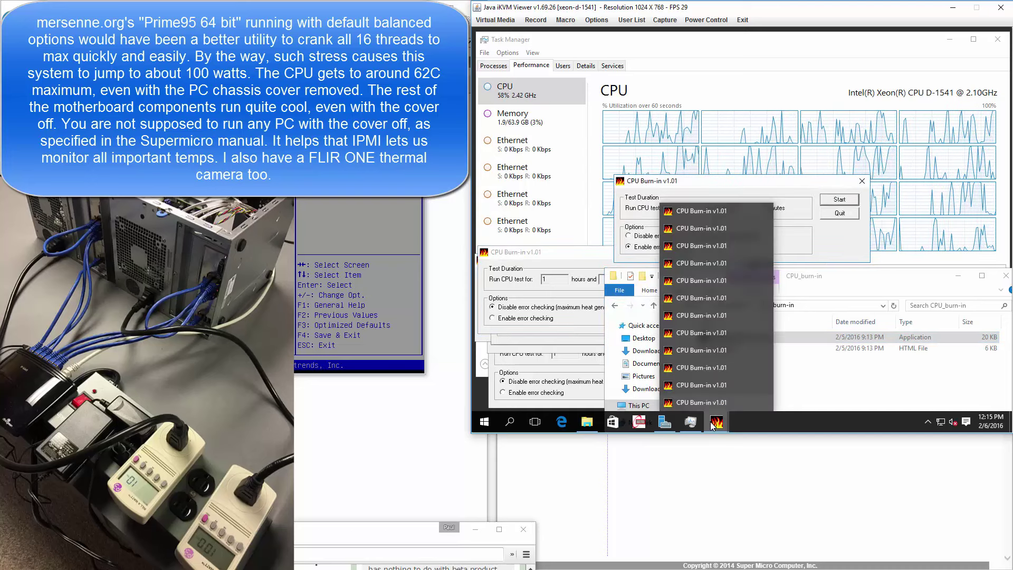
type("1")
key("Tab")
key("Tab")
key("Up")
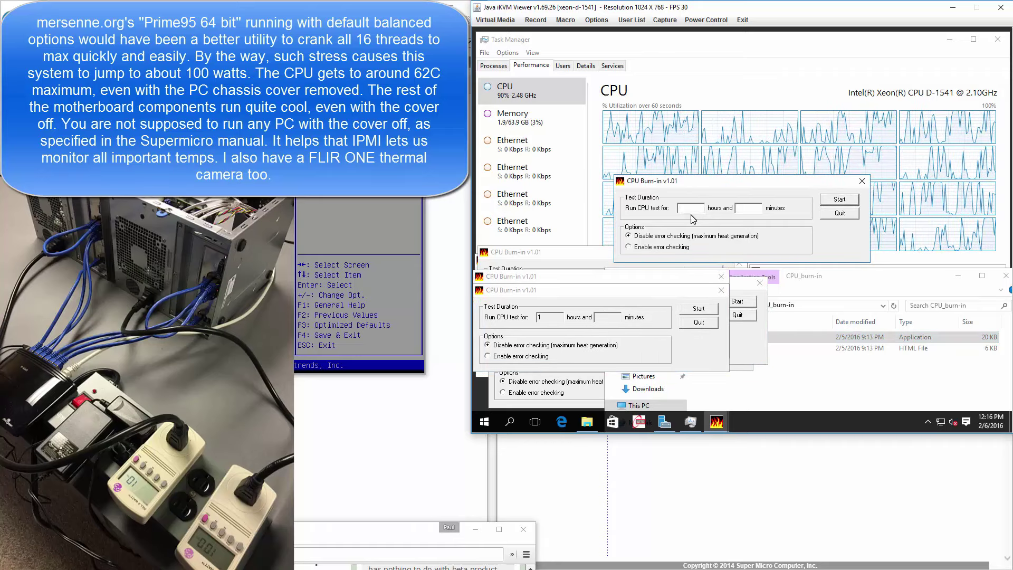
left_click_drag(672, 284, 679, 239)
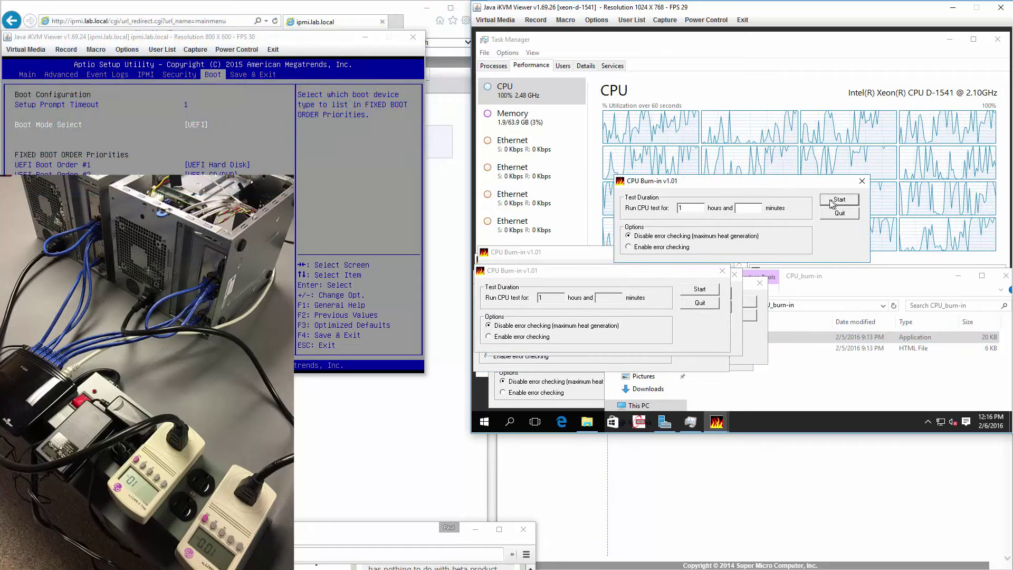
Step: Change Task Manager's CPU graph to Overall utilization
right_click(870, 157)
mouse_move(896, 168)
left_click(814, 161)
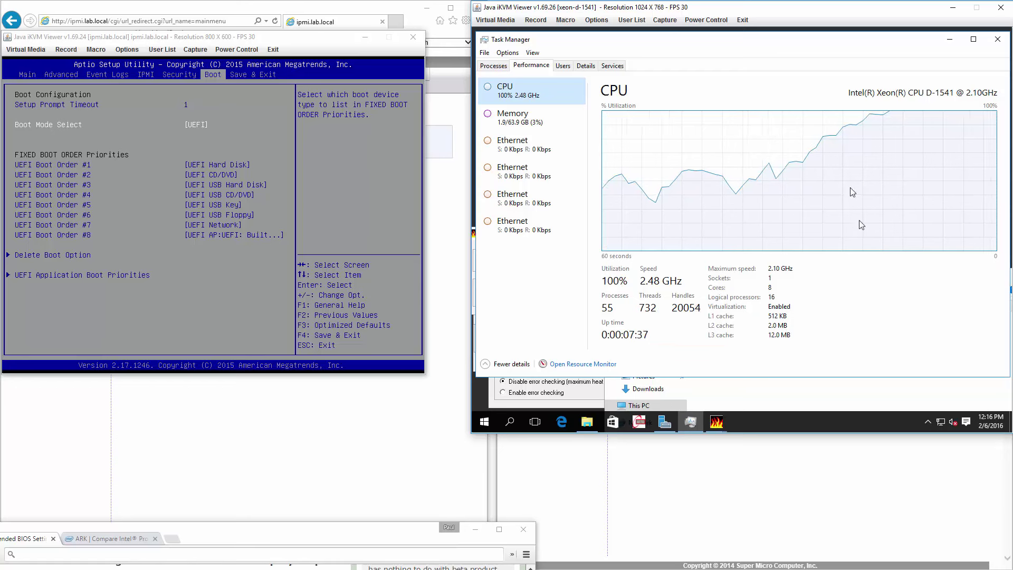
Step: Switch the CPU graph back to Logical processors and list the open CPU Burn-in windows
right_click(669, 146)
mouse_move(682, 151)
left_click(822, 163)
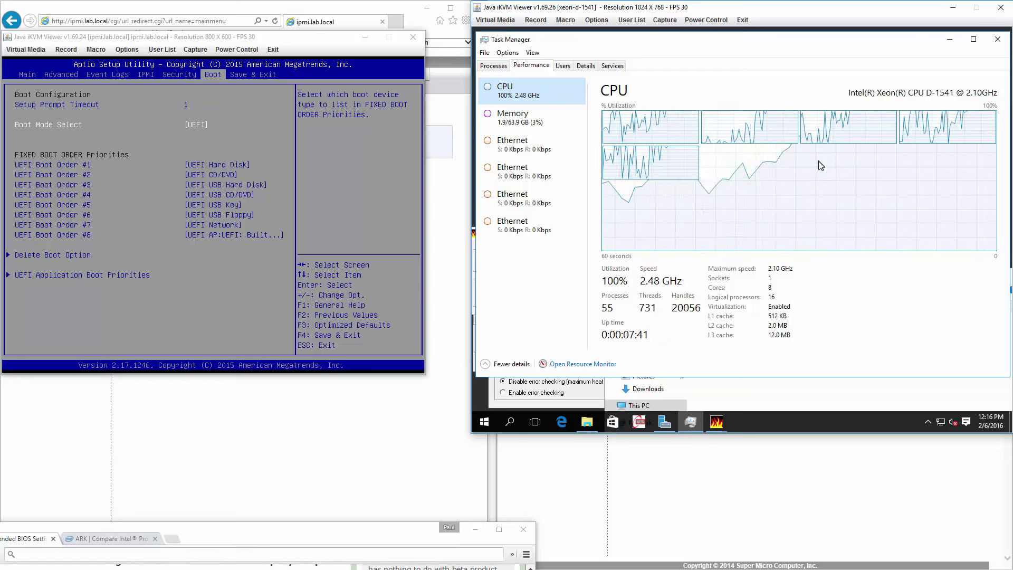
right_click(782, 166)
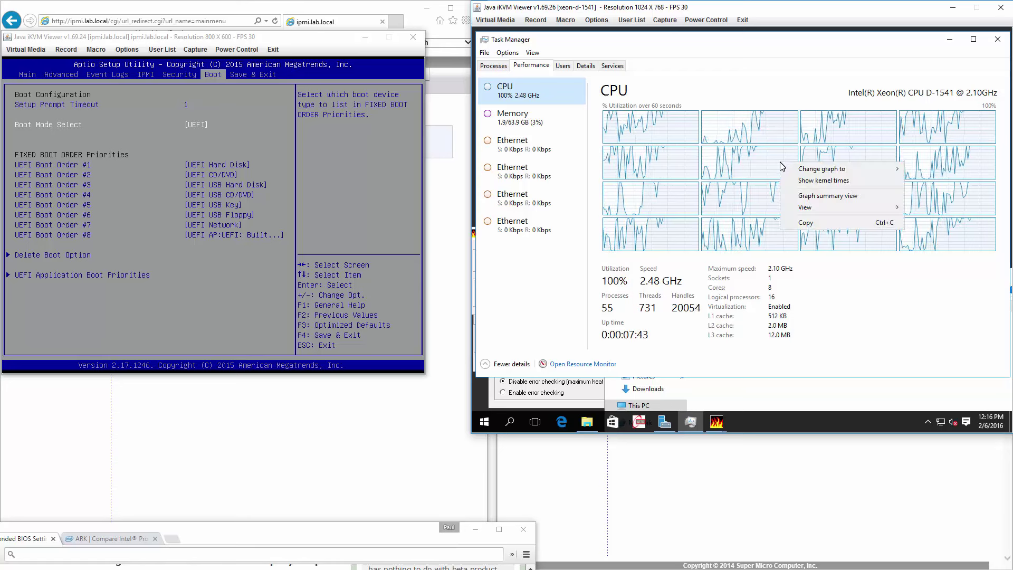
left_click(796, 181)
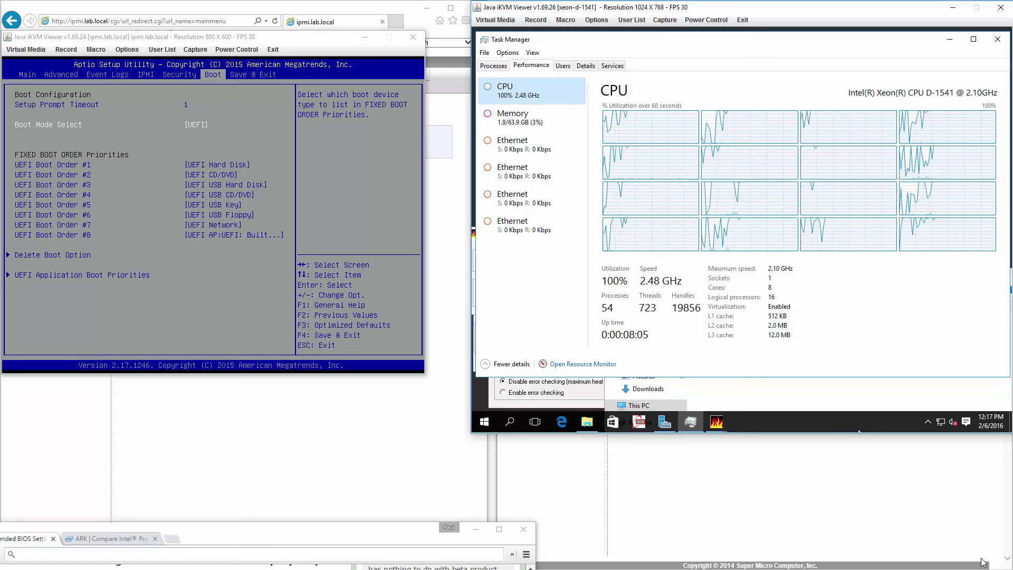
left_click(719, 421)
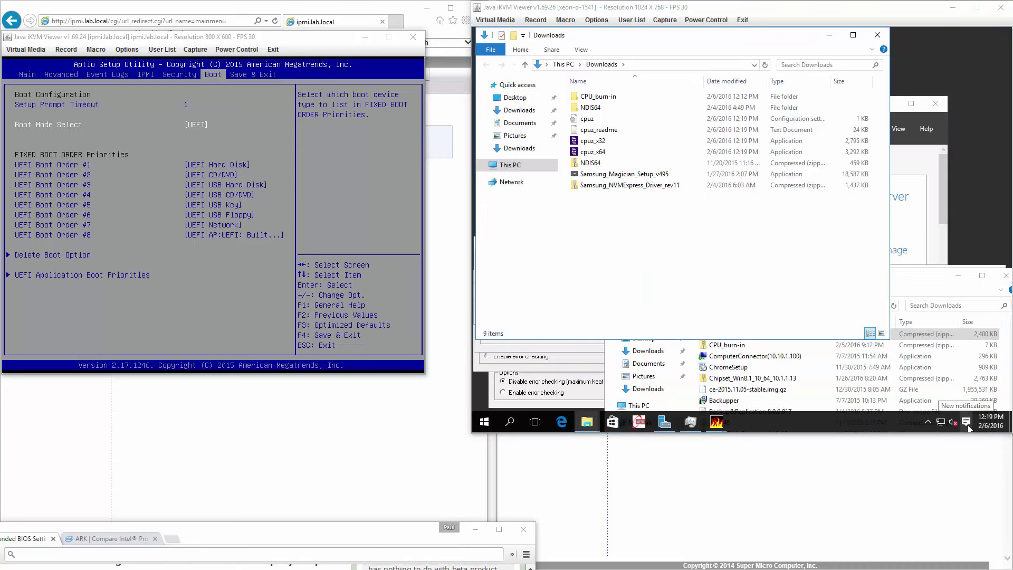
Step: Close the lower-right file browser and open Task Manager's CPU performance view
left_click(1005, 276)
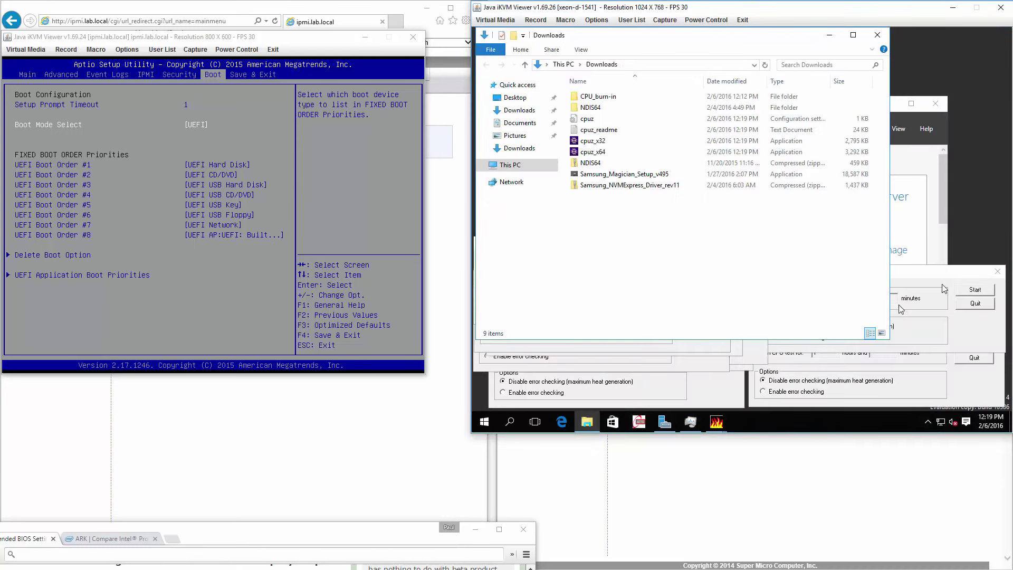
right_click(889, 424)
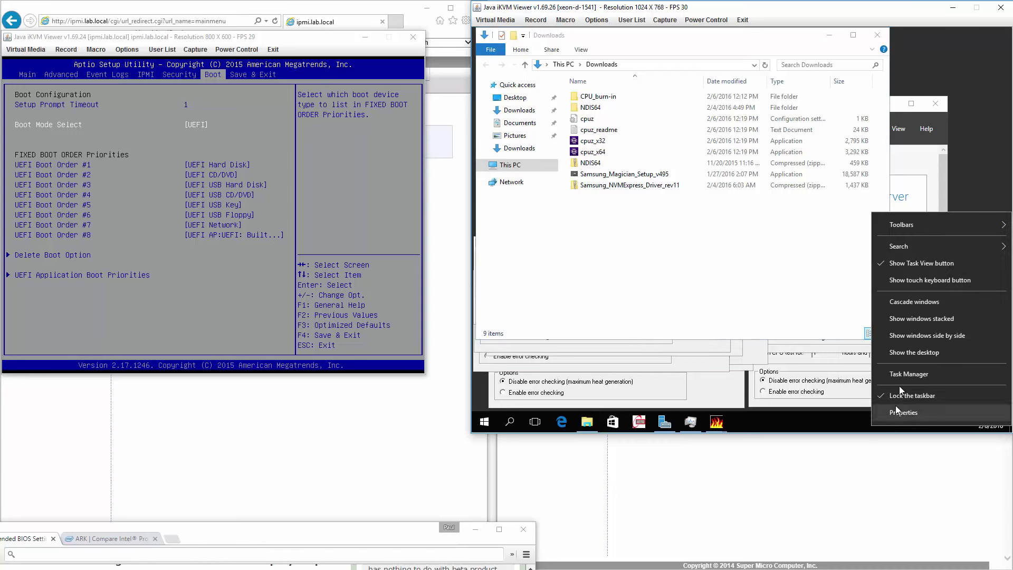
left_click(902, 379)
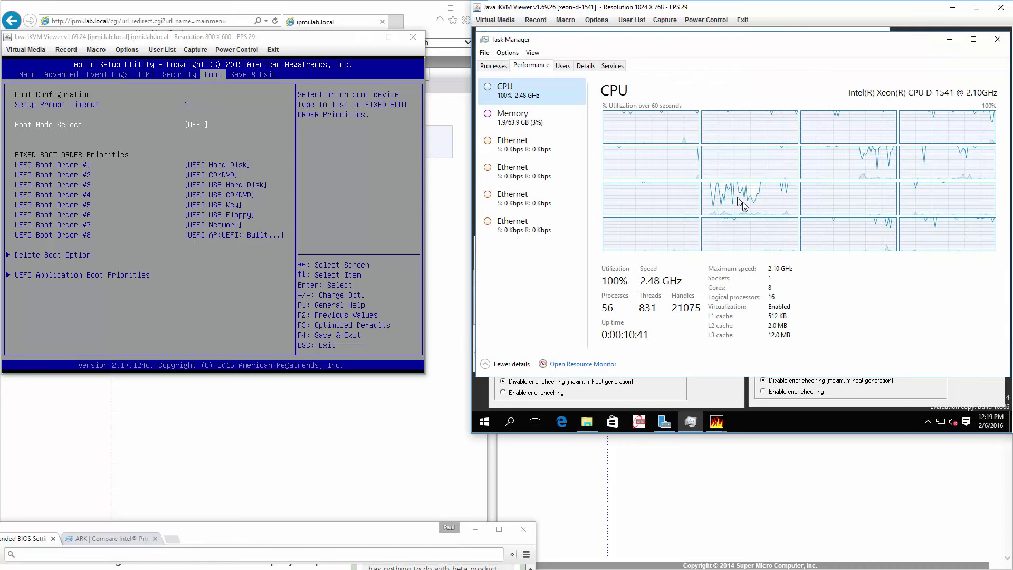
Step: Run cpuz_x64 from Downloads past the security warning, then close CPU-Z
left_click(949, 39)
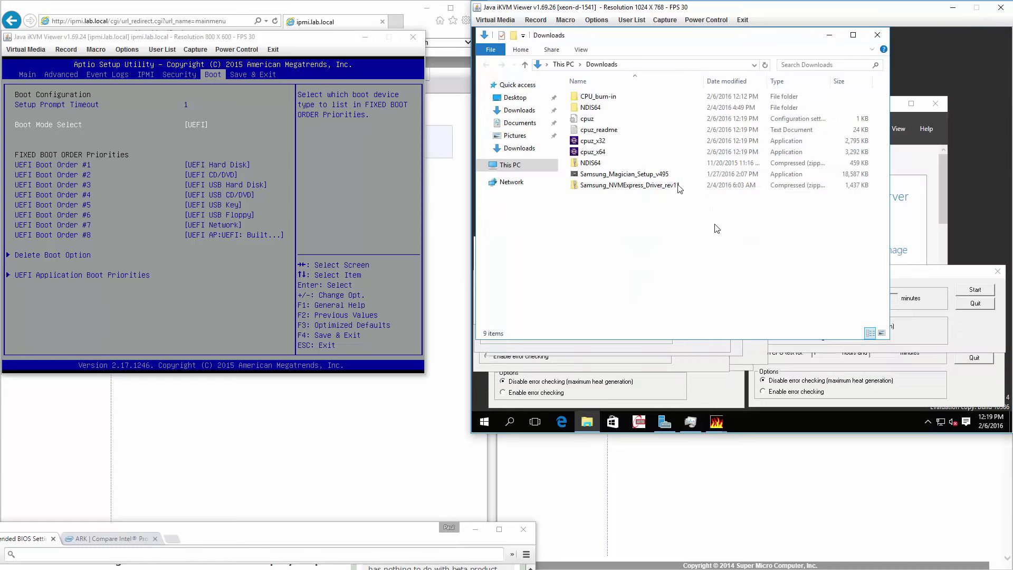
double_click(601, 153)
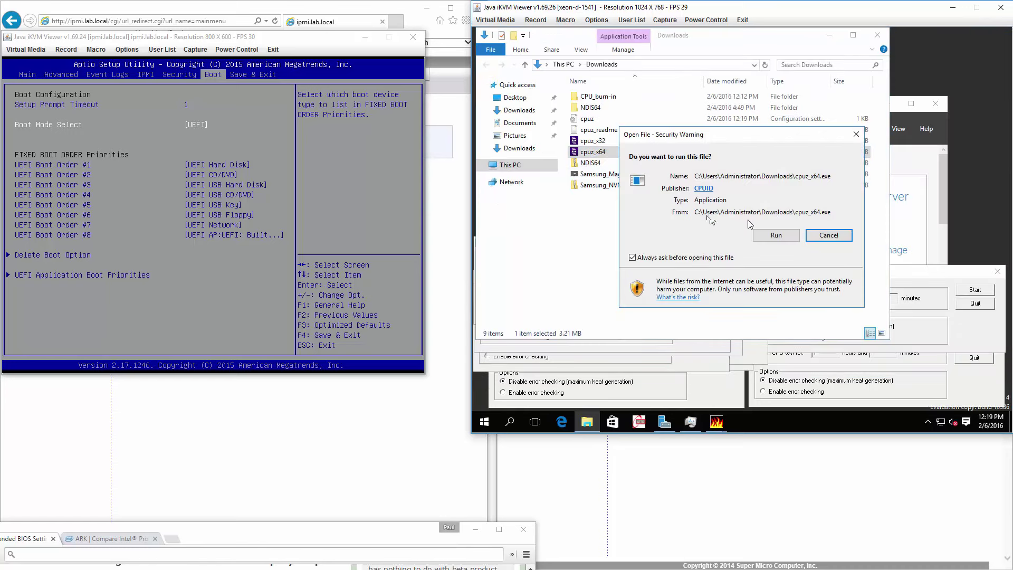
left_click(774, 237)
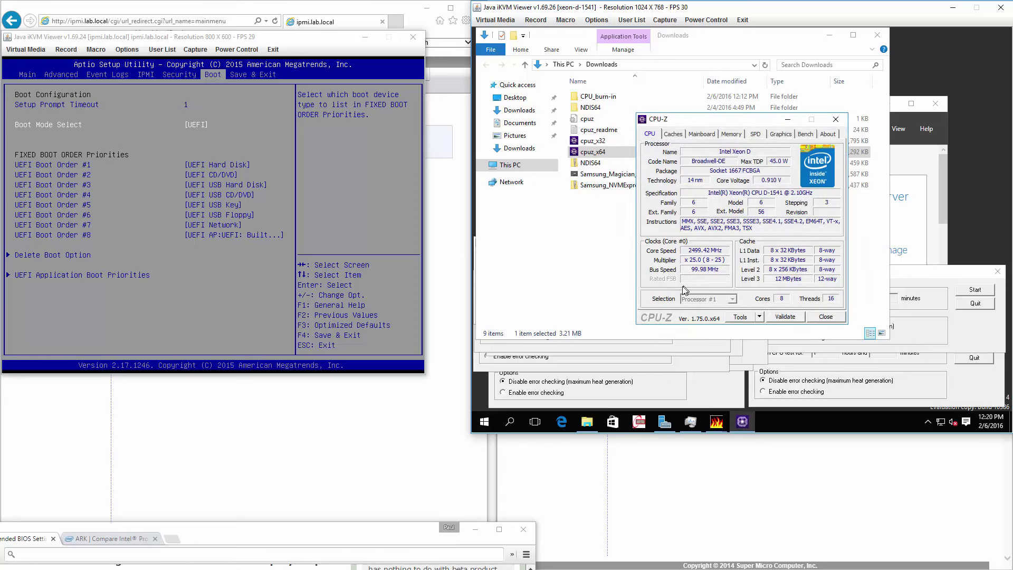
left_click(830, 35)
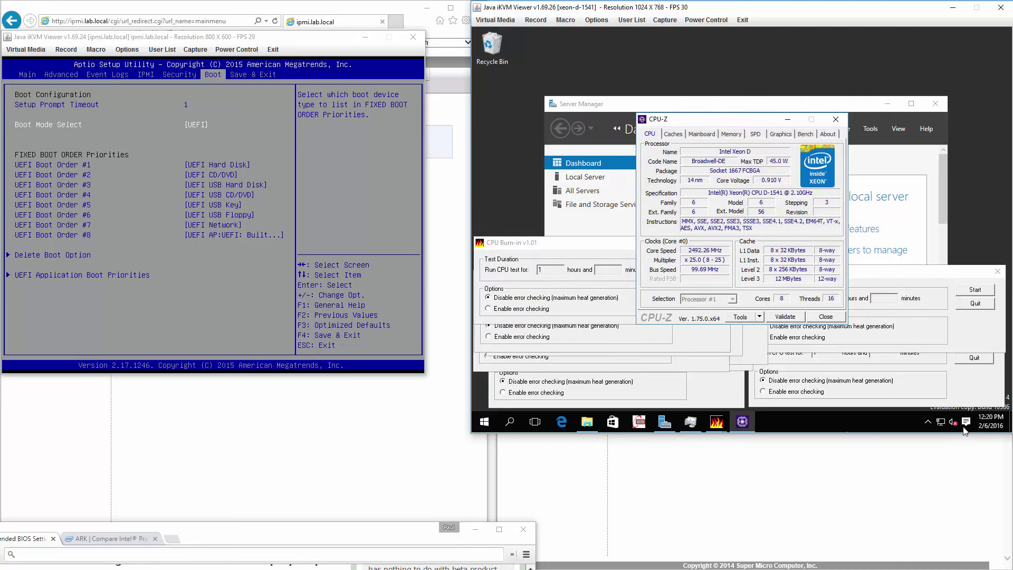
left_click(836, 121)
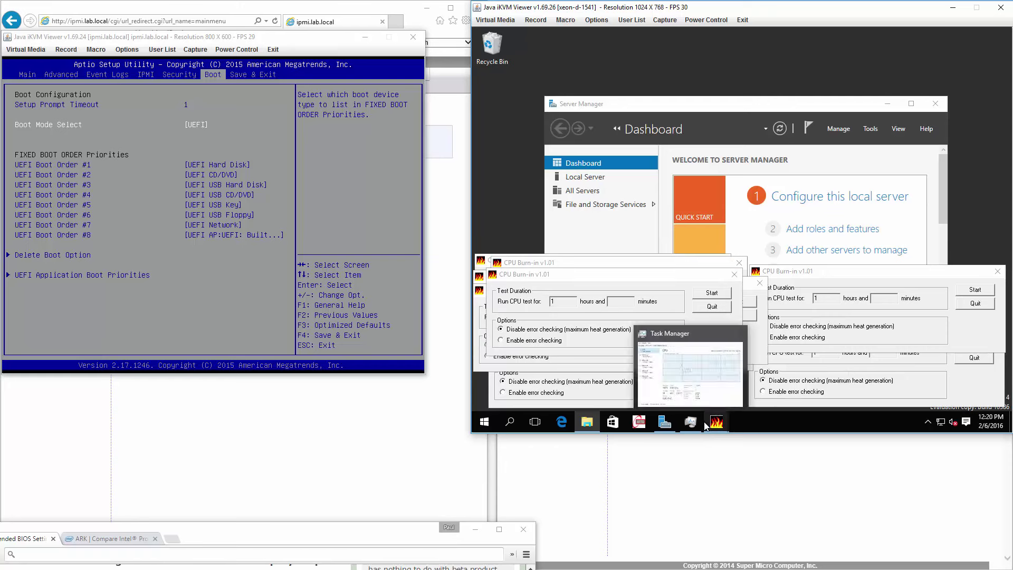
Step: Relaunch cpuz_x64 from the Downloads folder and allow it to run
mouse_move(708, 425)
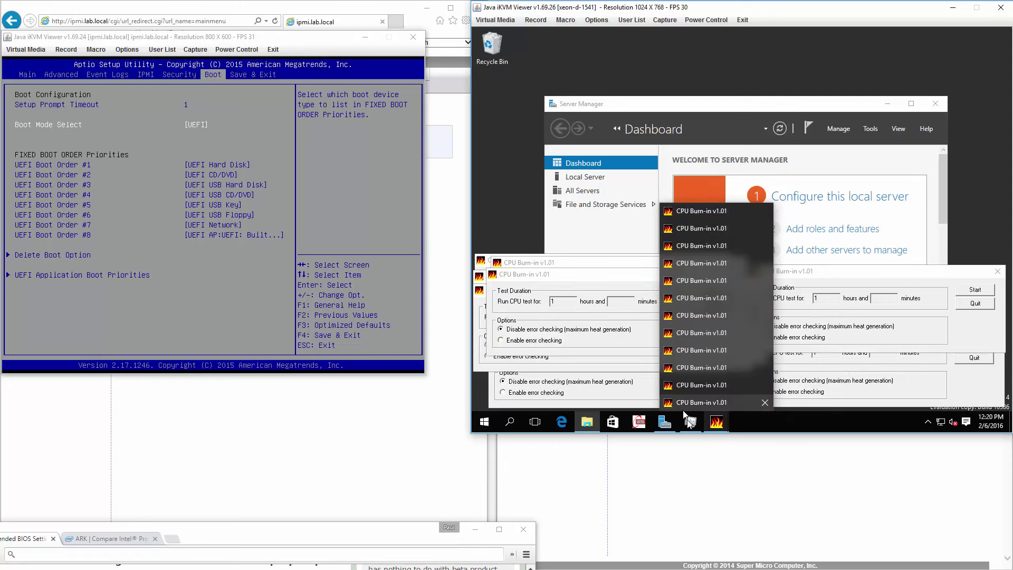
left_click(691, 423)
left_click(691, 422)
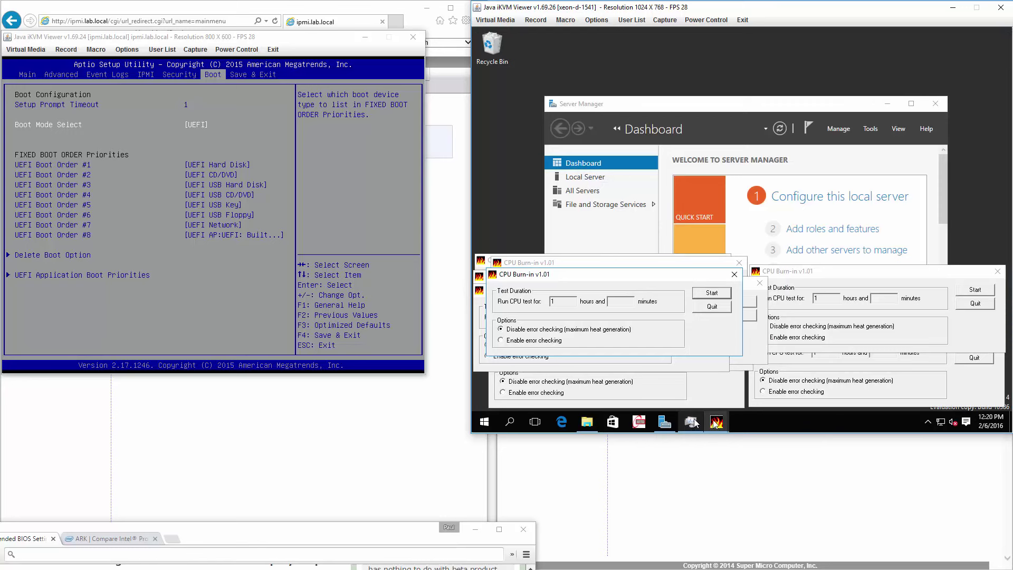
left_click(587, 422)
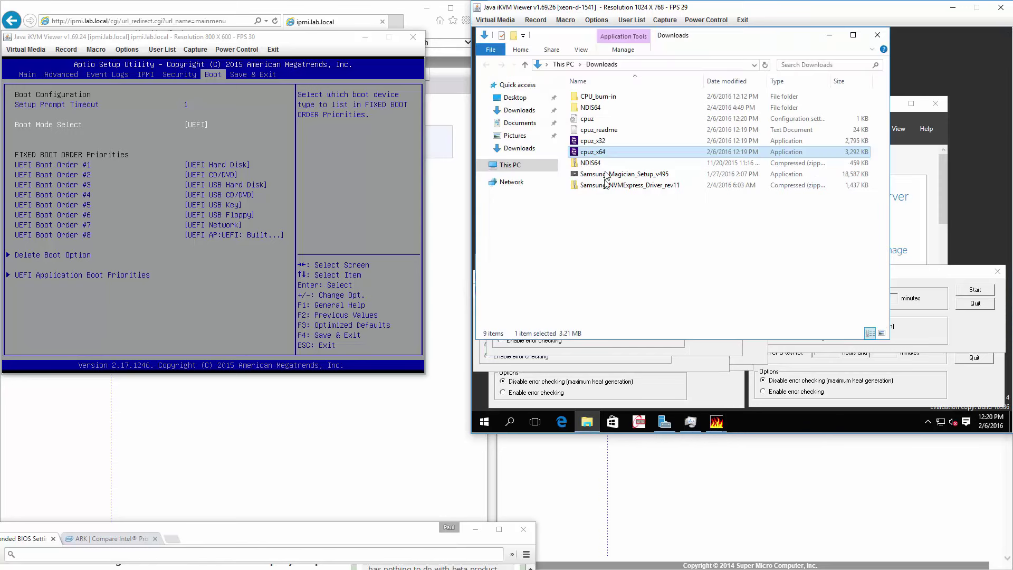
double_click(612, 151)
left_click(773, 236)
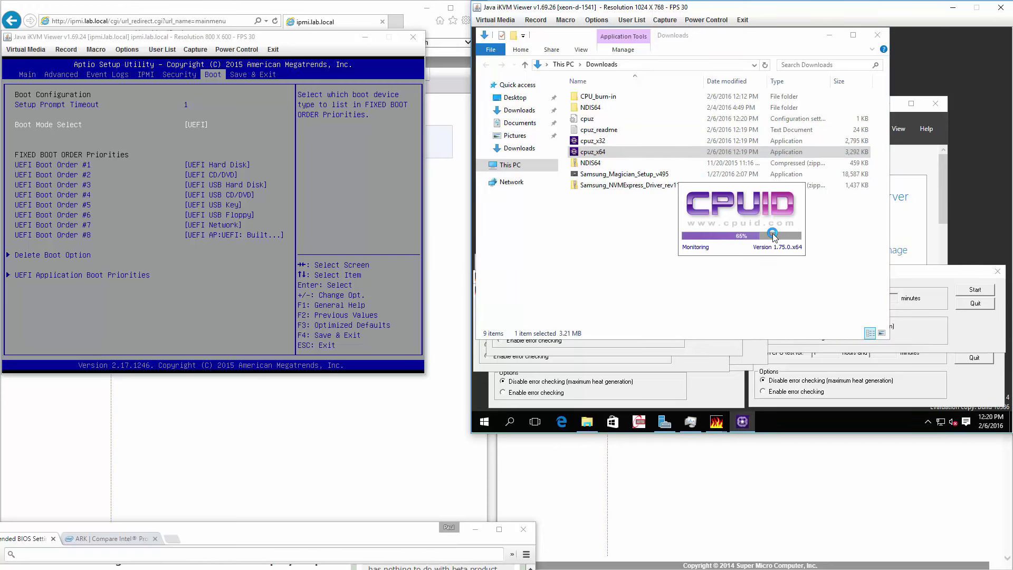
Step: Start the Samsung Magician installer in English, decline overwriting it, and reopen Task Manager
double_click(623, 174)
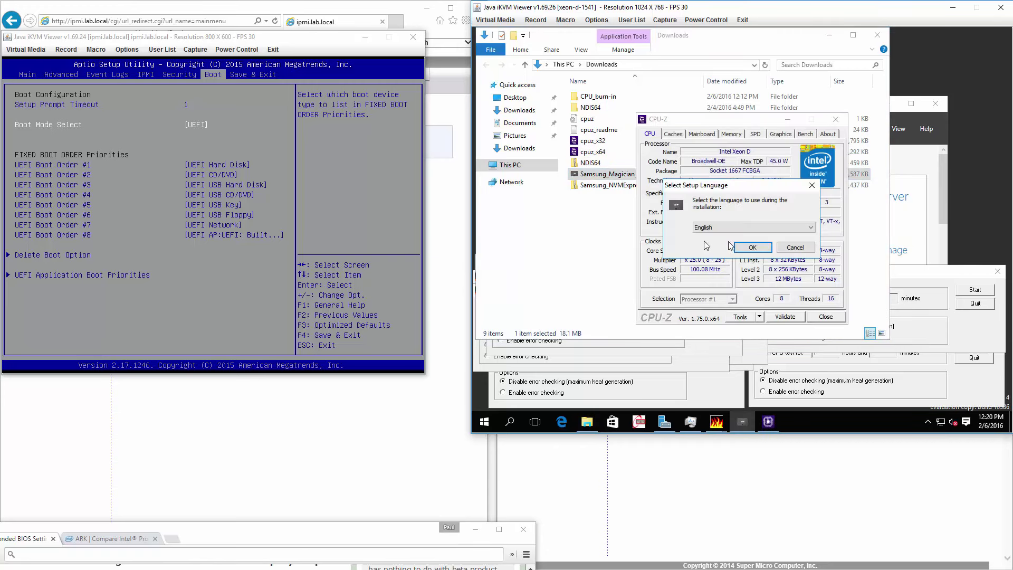
left_click(752, 248)
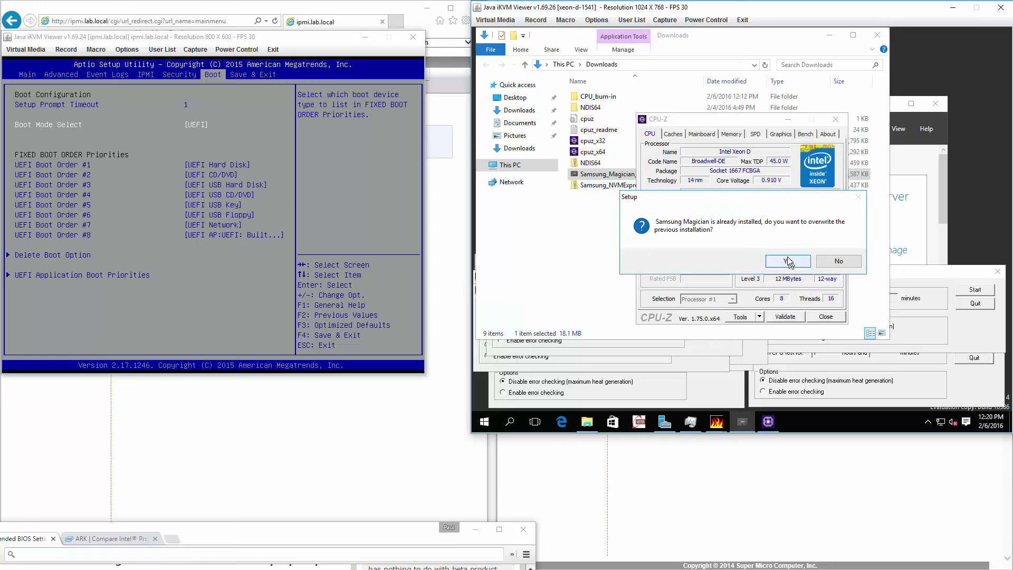
left_click(844, 266)
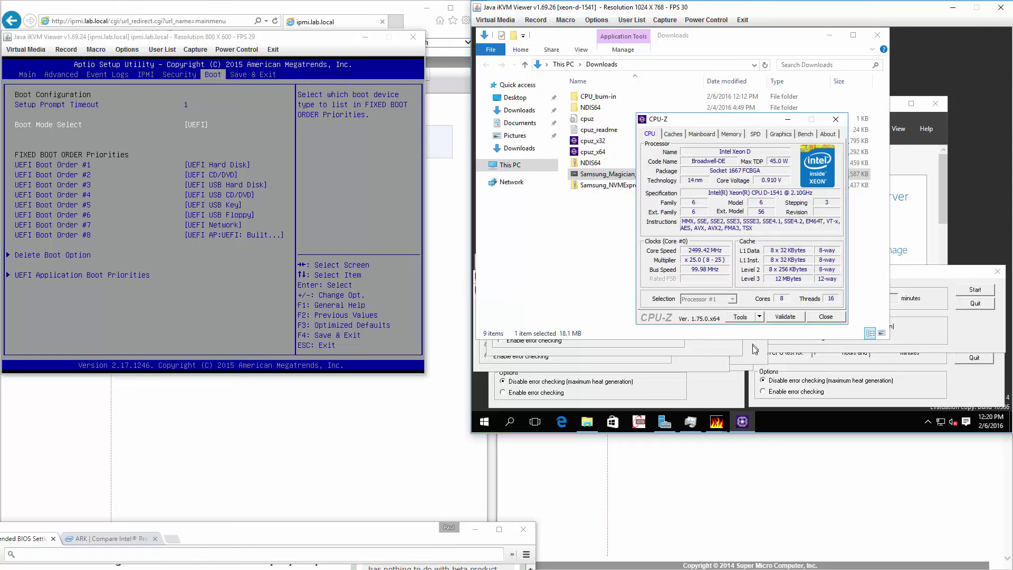
right_click(797, 419)
left_click(820, 364)
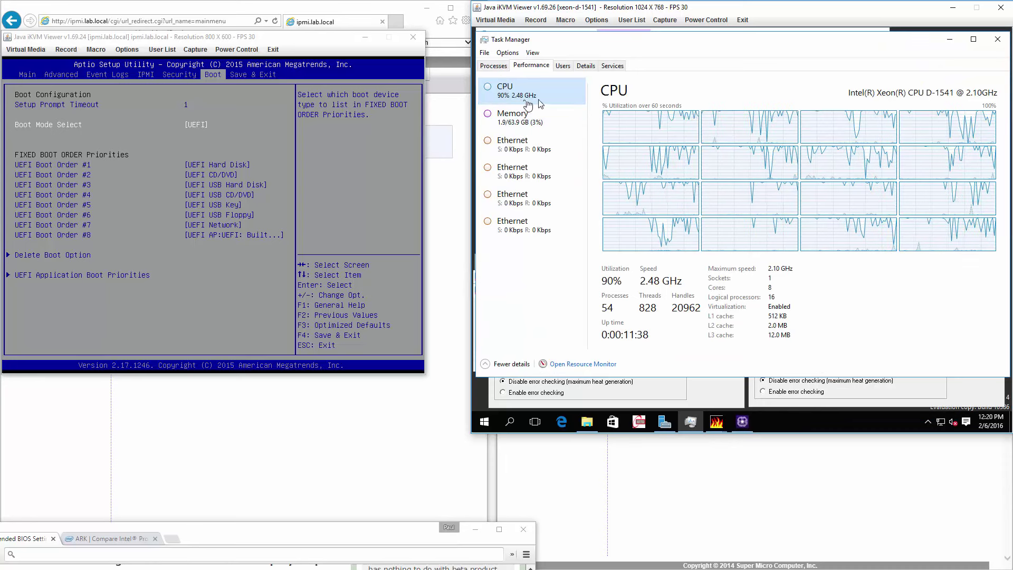
Step: Launch Samsung Magician from the All apps list
left_click(952, 41)
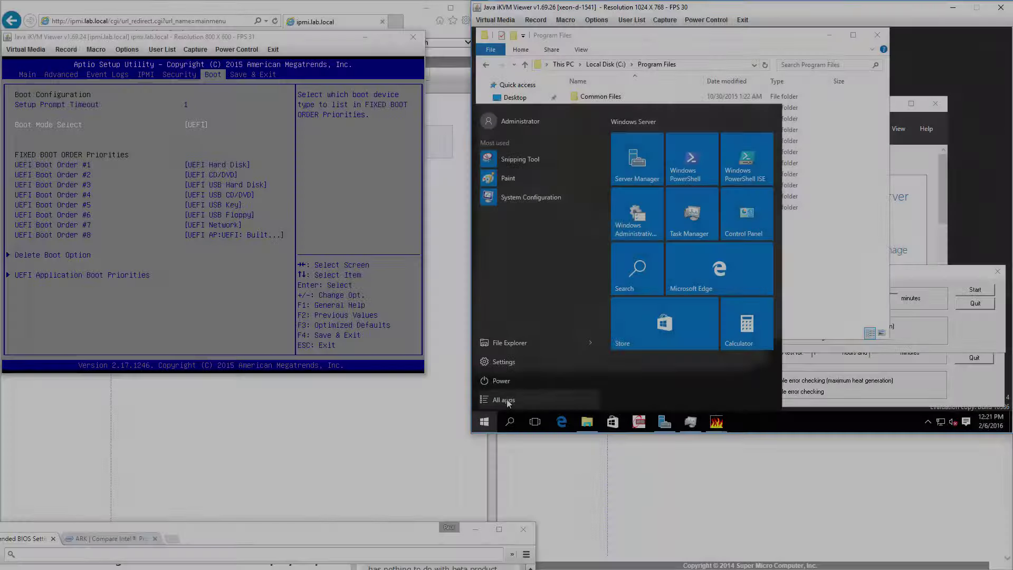
left_click(501, 399)
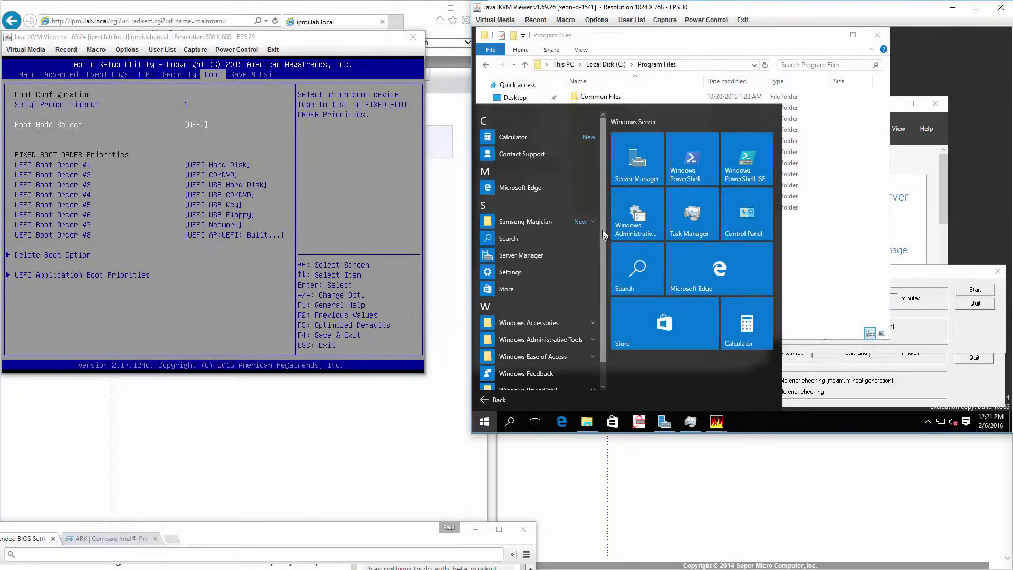
left_click(553, 222)
left_click(543, 238)
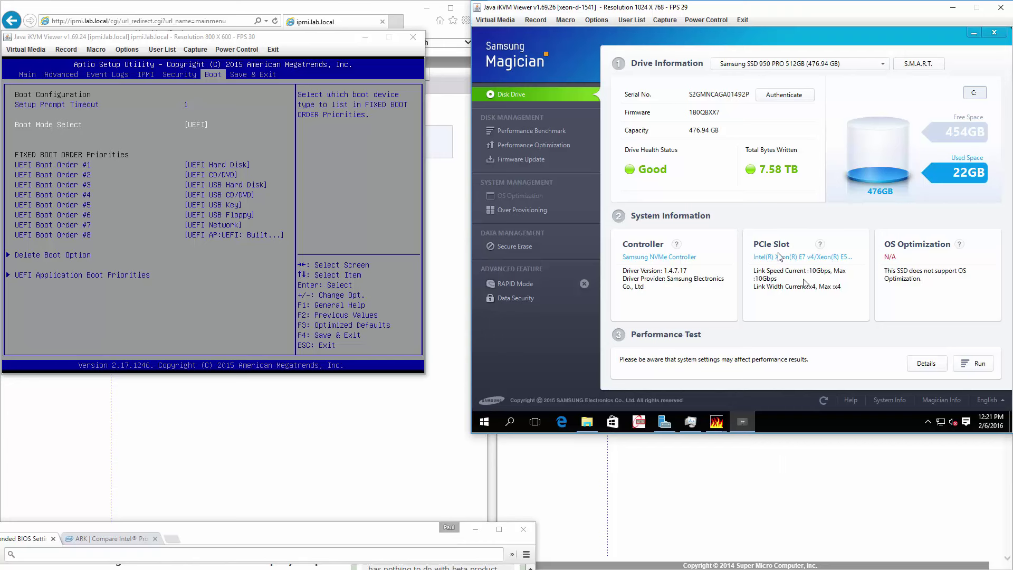
Step: Start Magician's Performance Benchmark on the SSD 950 PRO and type 'this is a test' in the search box
left_click(513, 130)
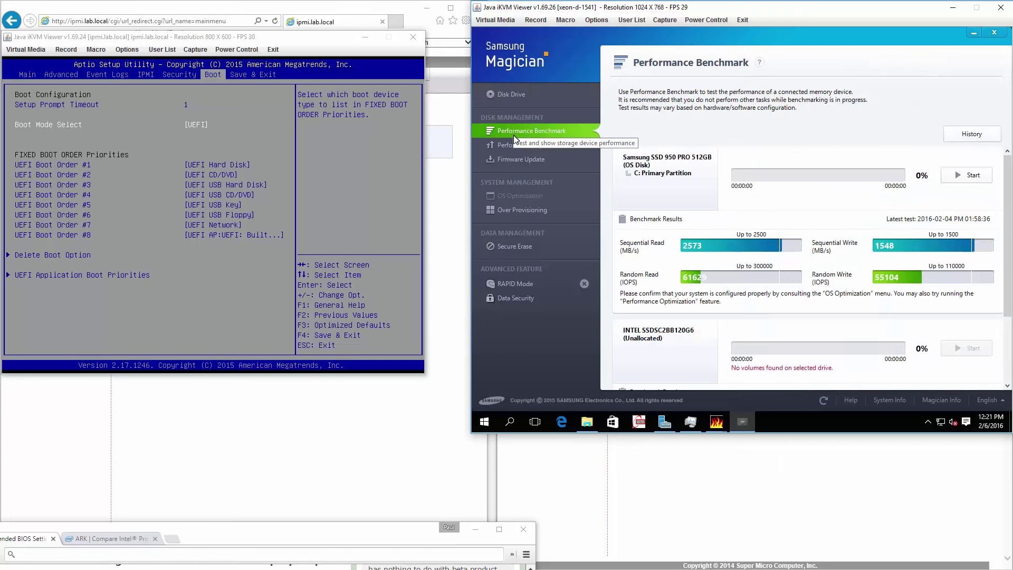
left_click(960, 175)
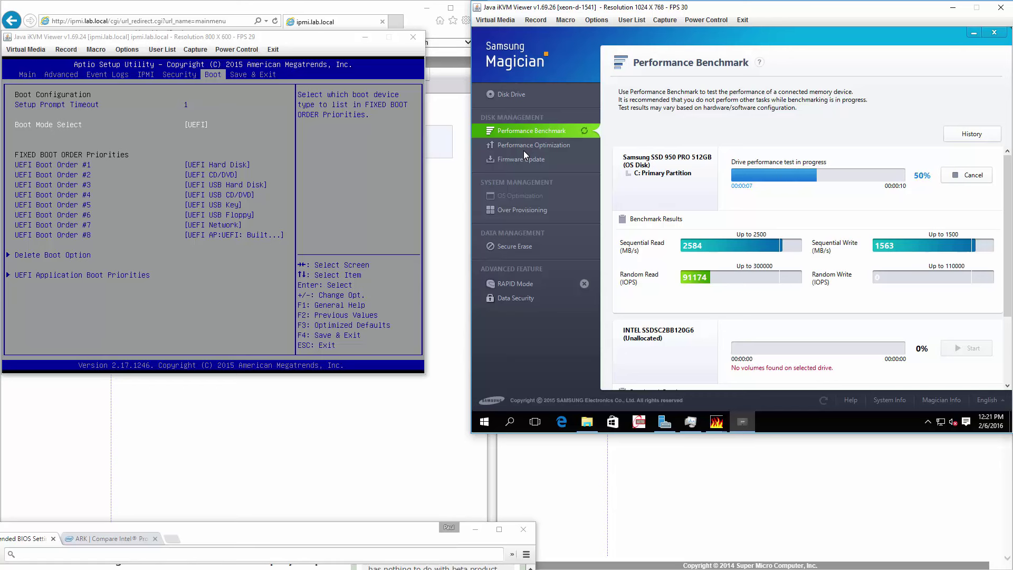
left_click(156, 555)
type("this is a test")
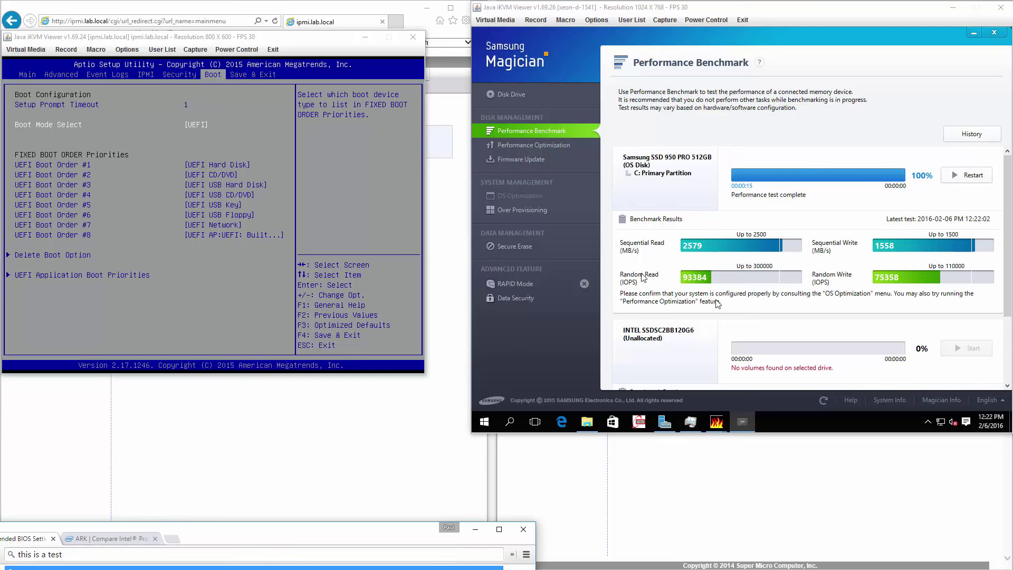
Step: Review the SSD's benchmark history, then browse the firmware, optimization, data security and drive information pages
left_click(972, 134)
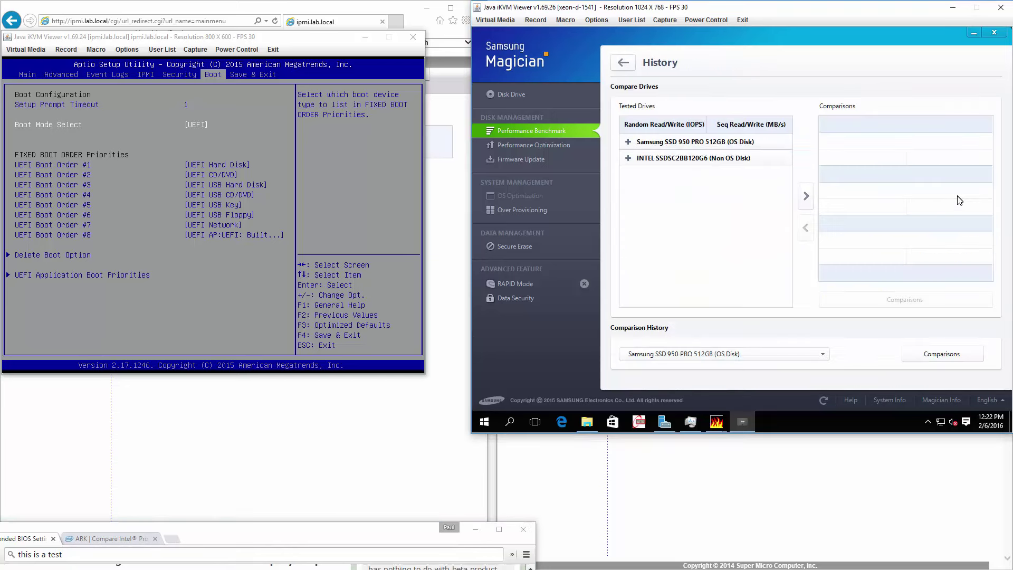
left_click(627, 142)
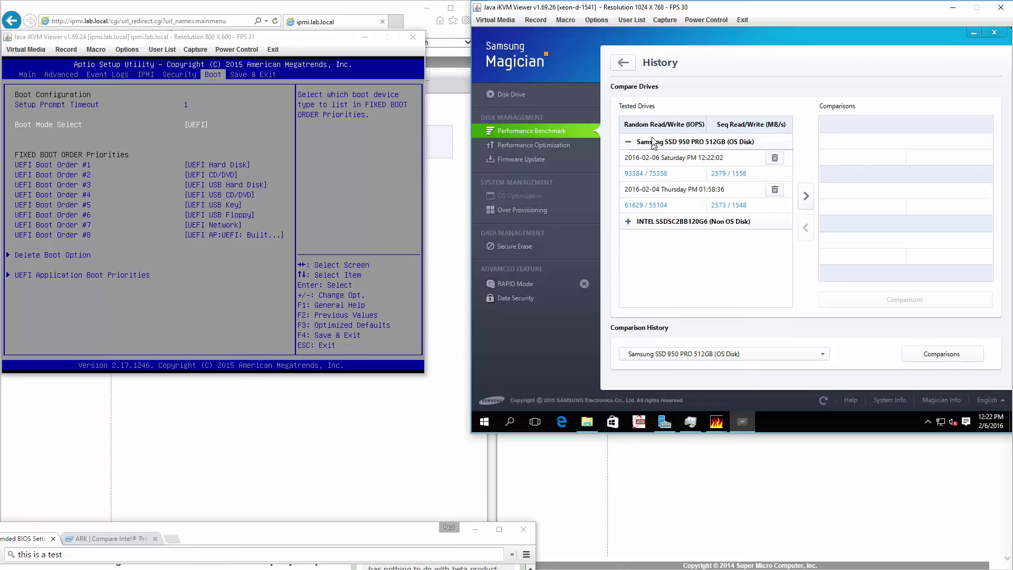
left_click(520, 157)
left_click(526, 150)
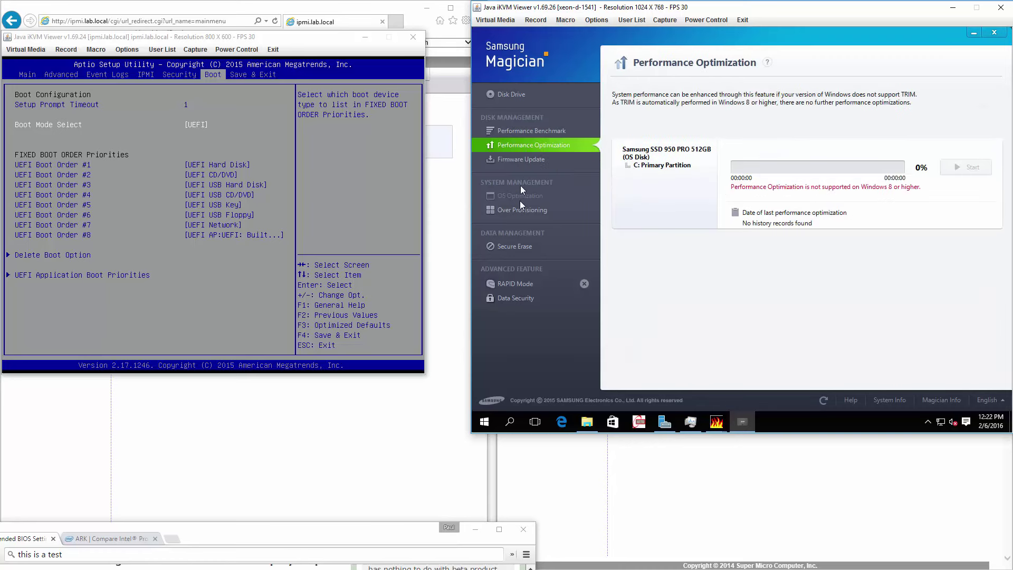
left_click(502, 298)
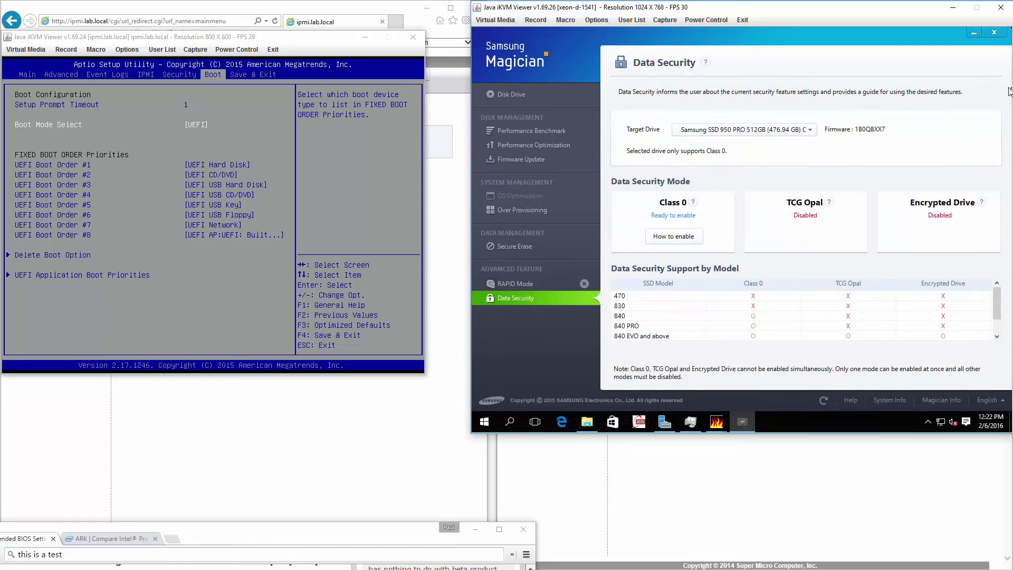
left_click(521, 98)
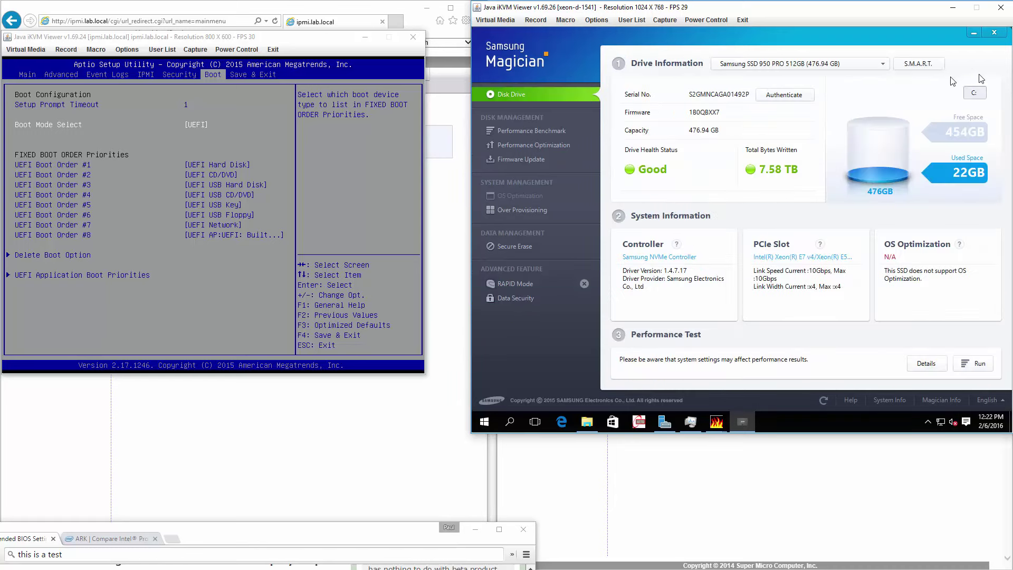
Step: Close Samsung Magician, the Program Files folder and Server Manager
left_click(994, 32)
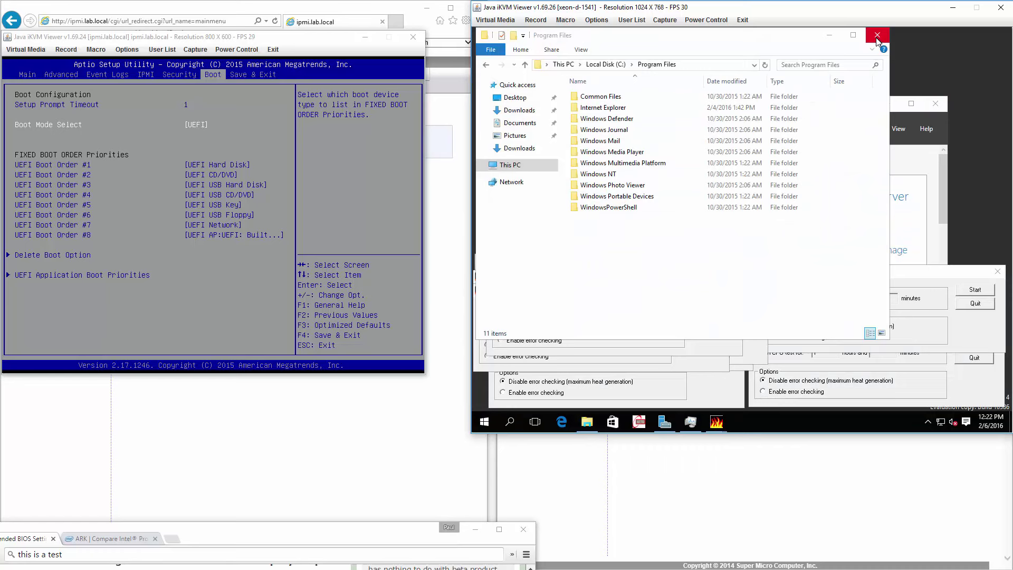
left_click(877, 36)
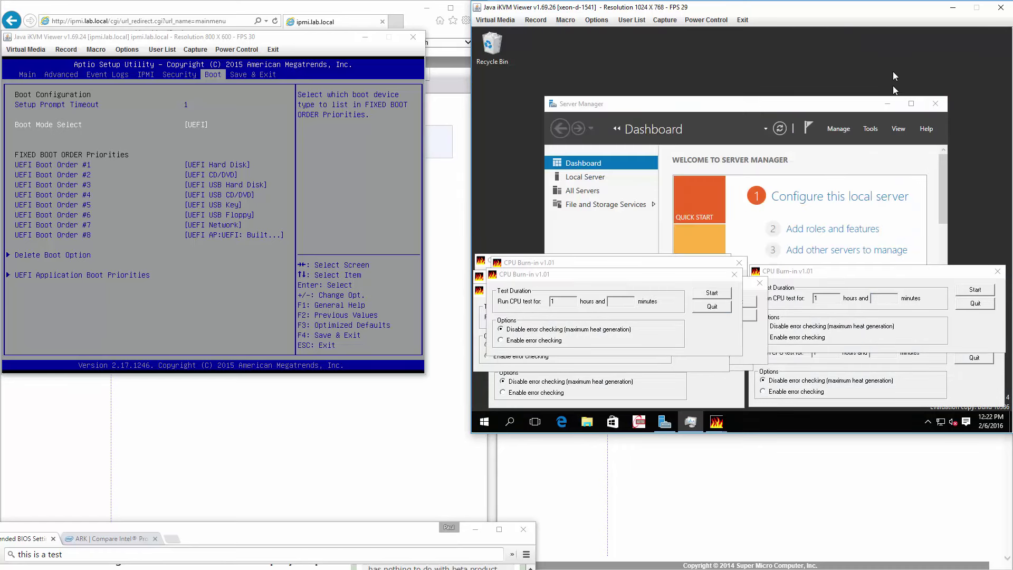
left_click(935, 103)
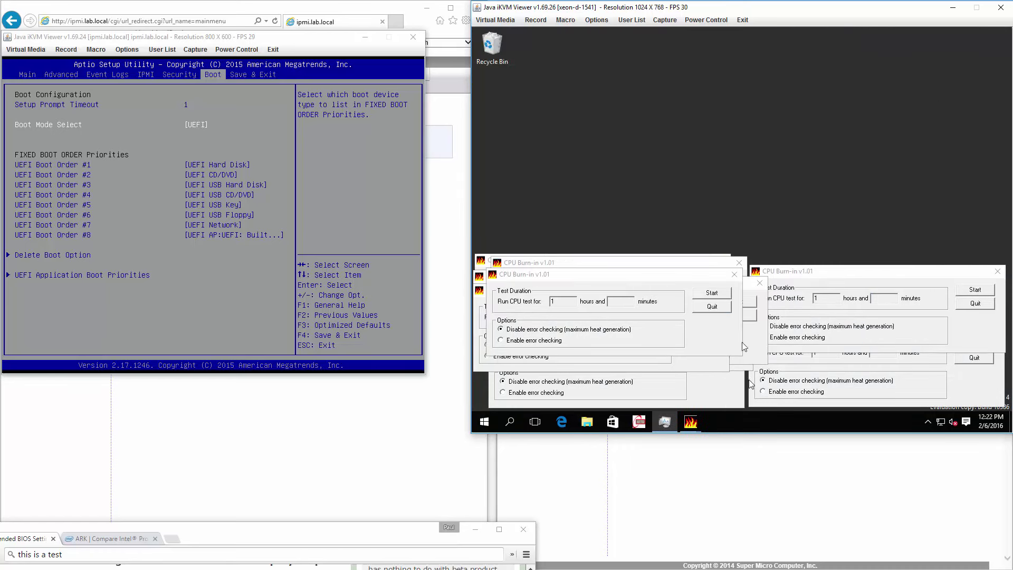
Step: Show xeon-d-1541's Sensor Readings, then ipmi.lab.local's via Server Health in the left window
left_click(731, 513)
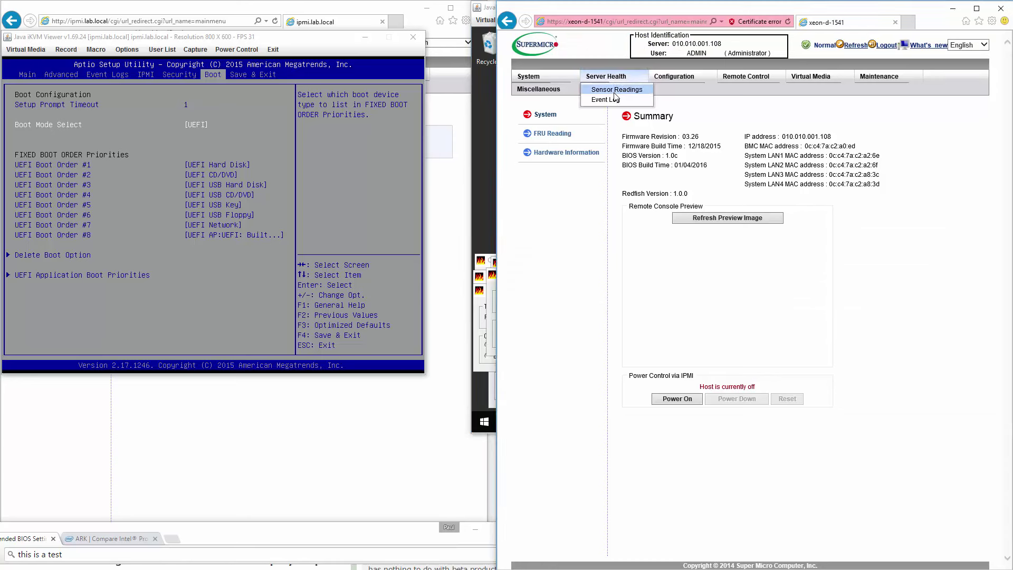
left_click(616, 90)
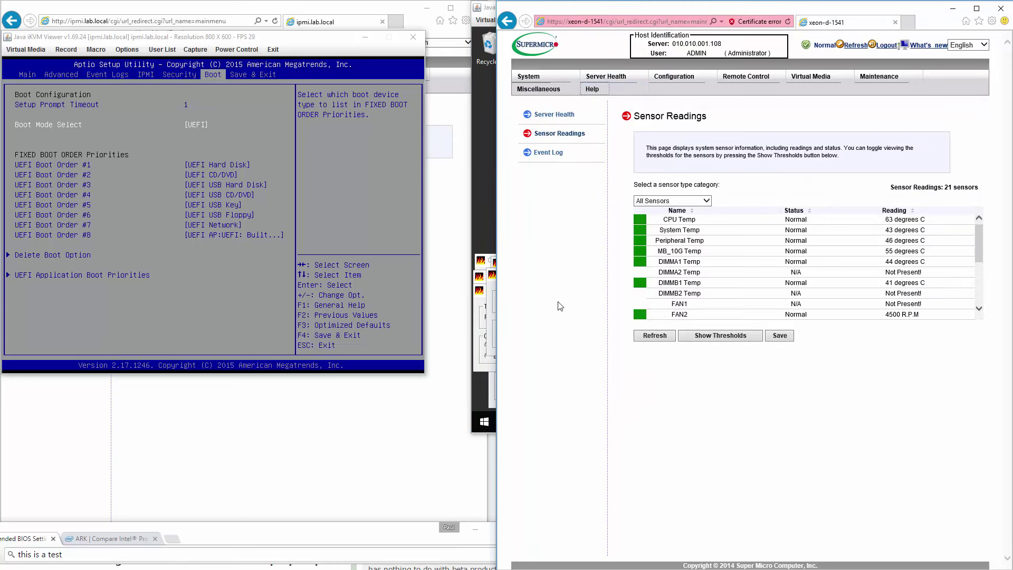
left_click(446, 249)
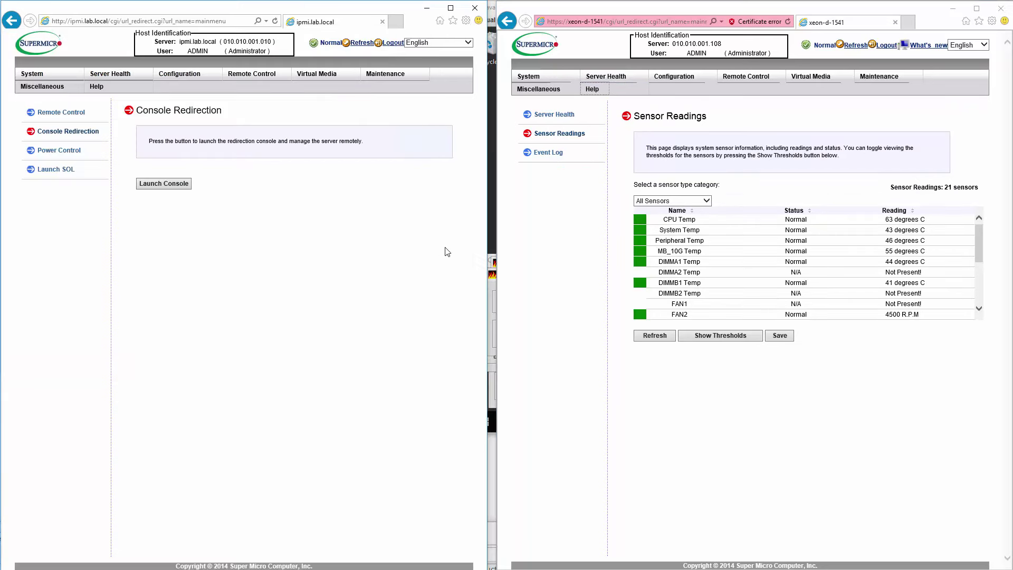
left_click(110, 74)
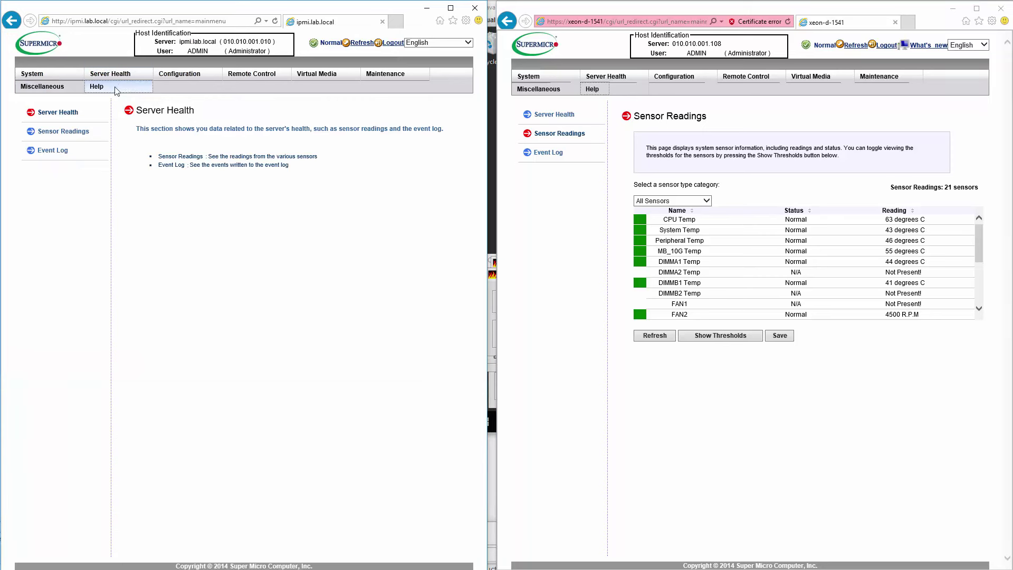
left_click(78, 132)
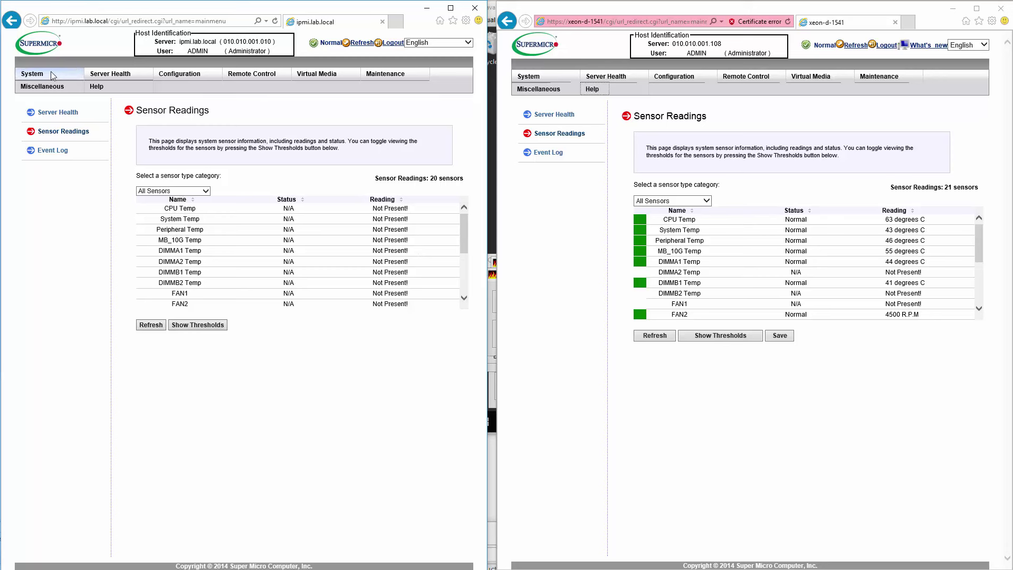
Step: Open the Event Log for both servers side by side
left_click(57, 113)
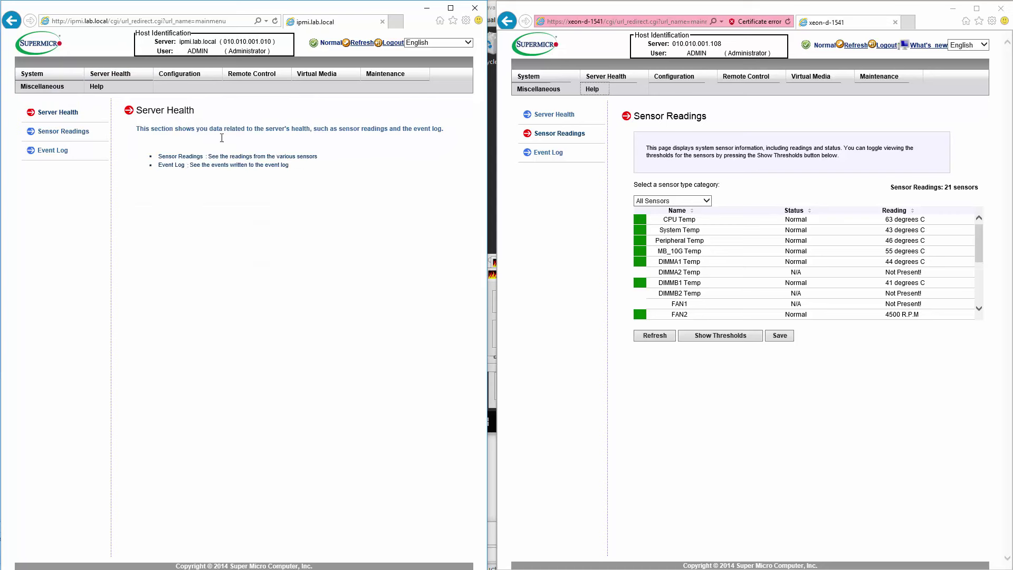
left_click(563, 116)
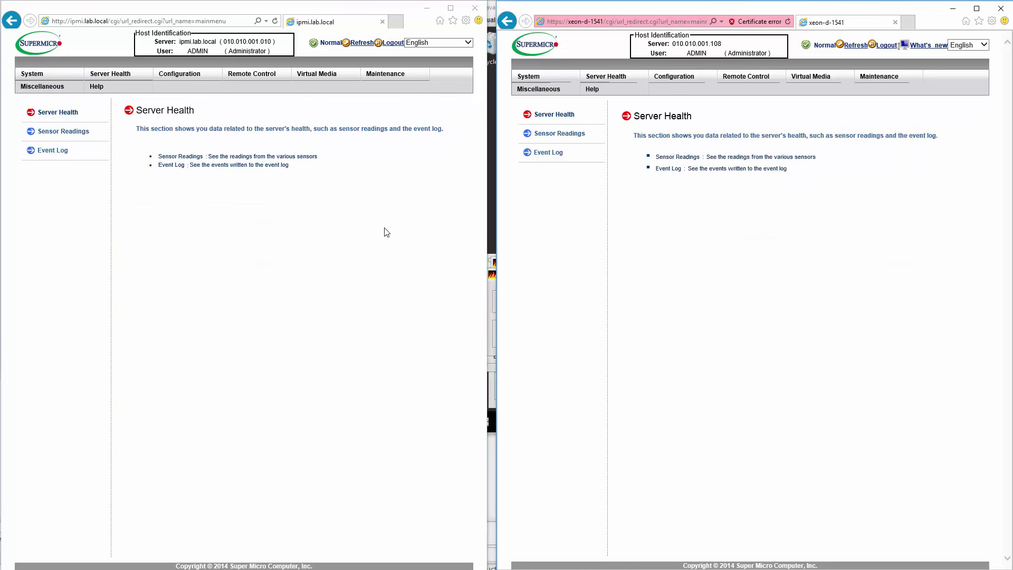
left_click(549, 152)
left_click(171, 165)
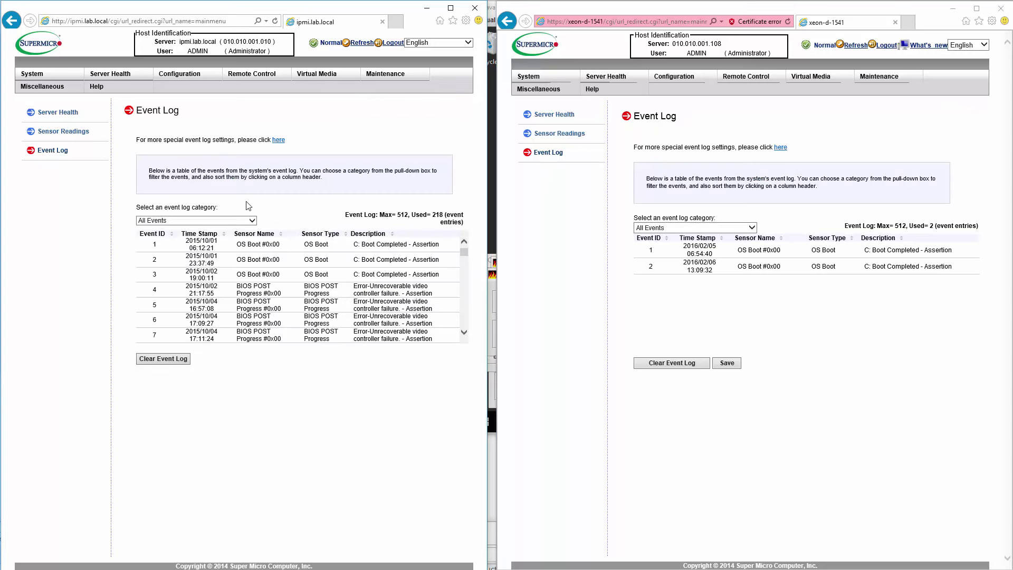
Step: Show both servers' Sensor Readings and scroll the right table down to the fan and voltage rows
left_click(69, 112)
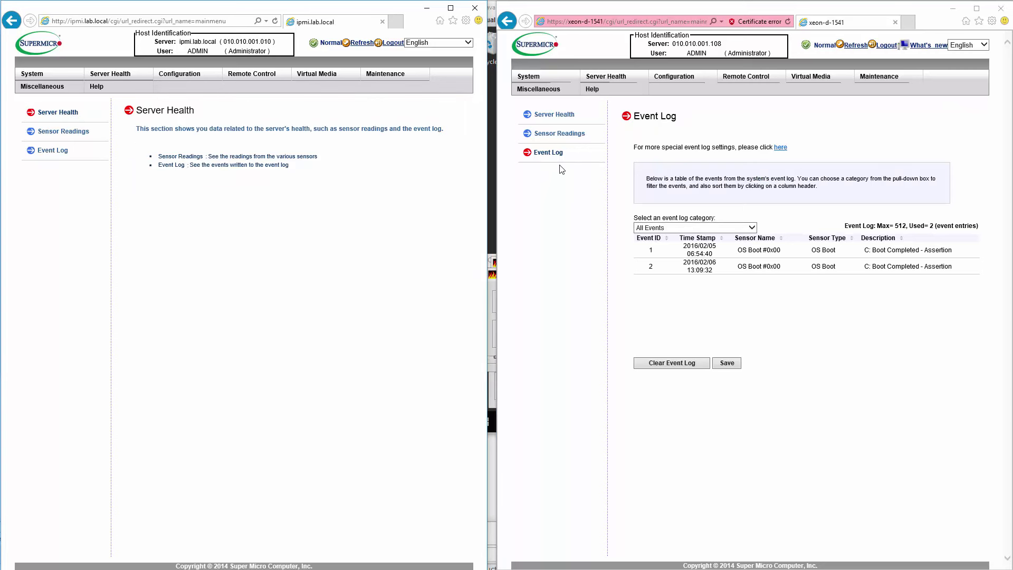
left_click(554, 114)
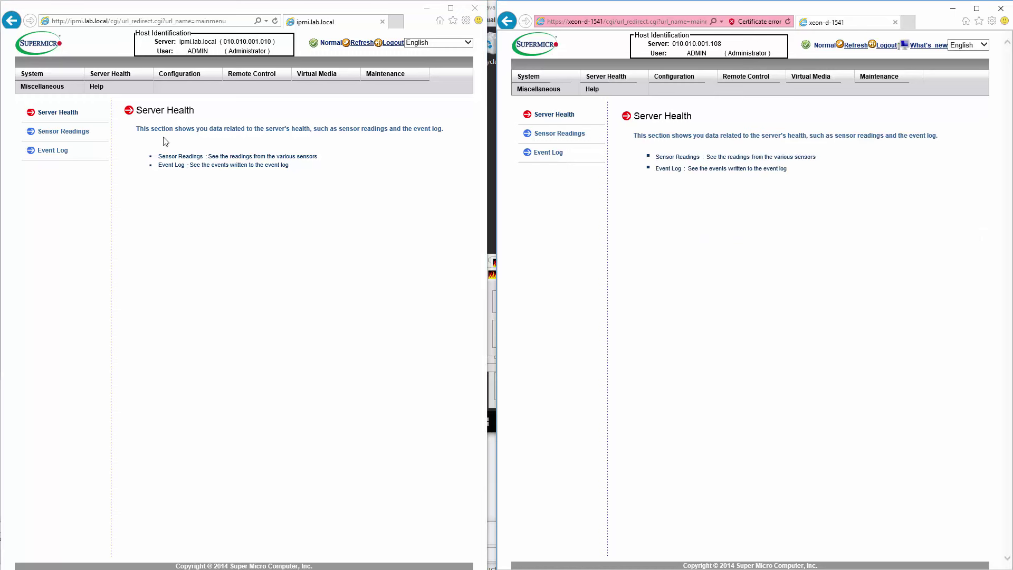
left_click(72, 132)
left_click(575, 134)
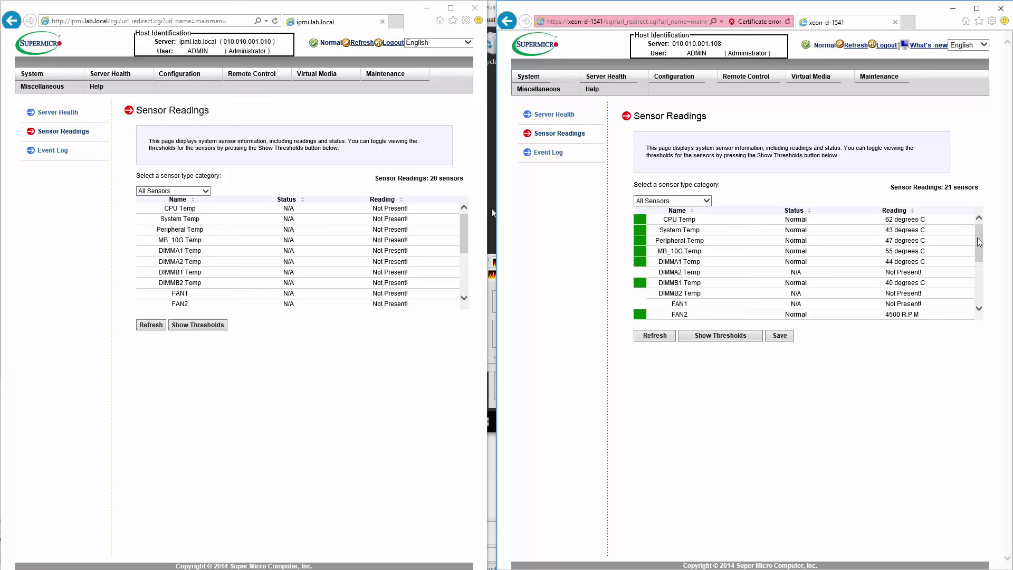
left_click_drag(979, 242, 979, 262)
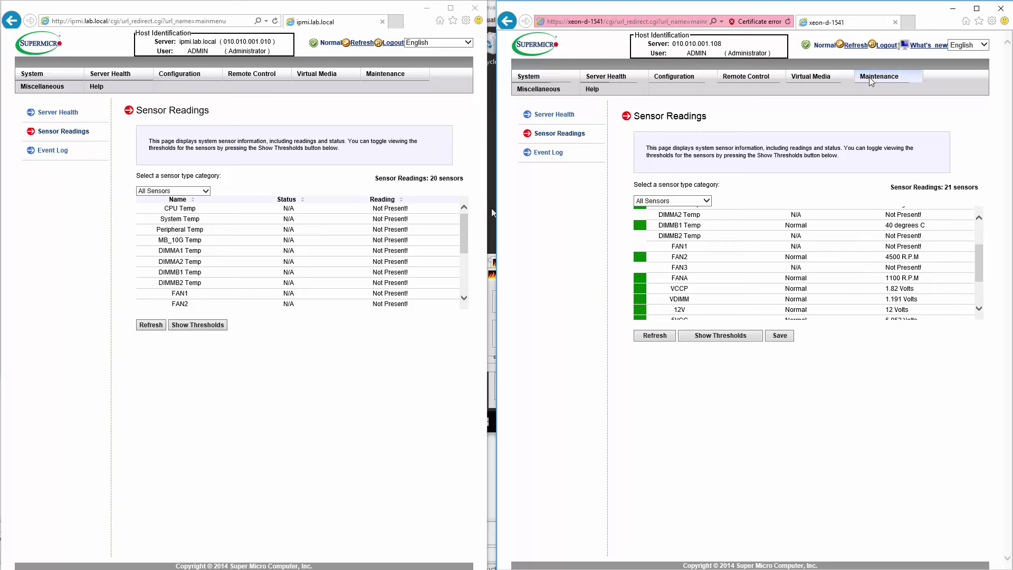
Step: Open System Summary for both servers, widening the left browser window slightly
left_click(58, 74)
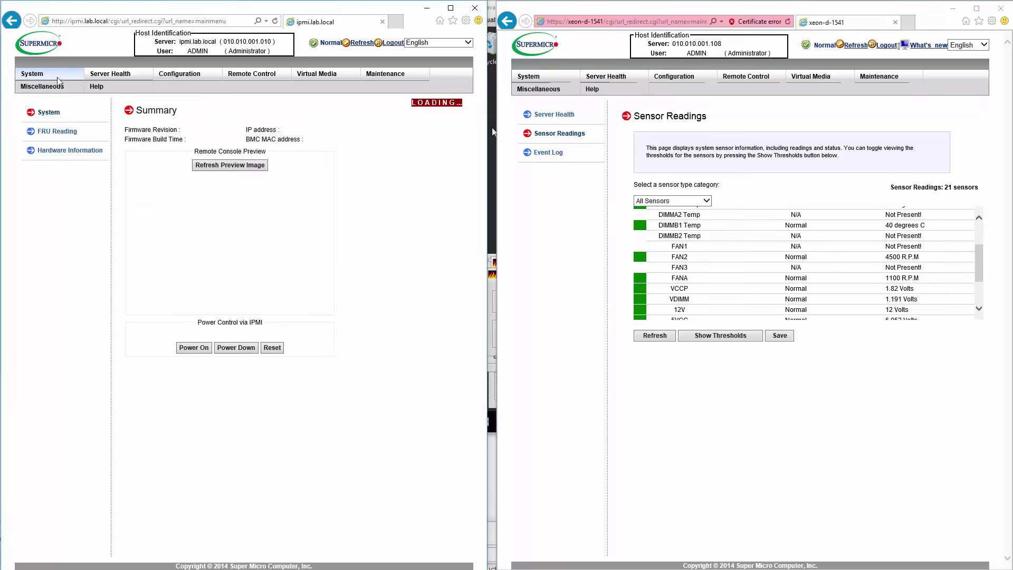
left_click(581, 85)
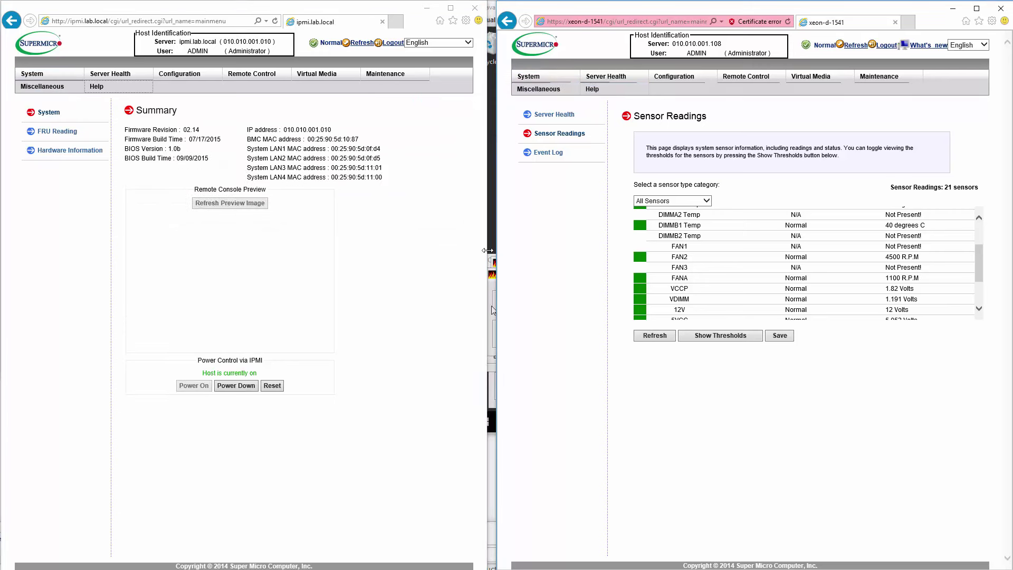
left_click_drag(487, 254, 497, 245)
left_click(537, 78)
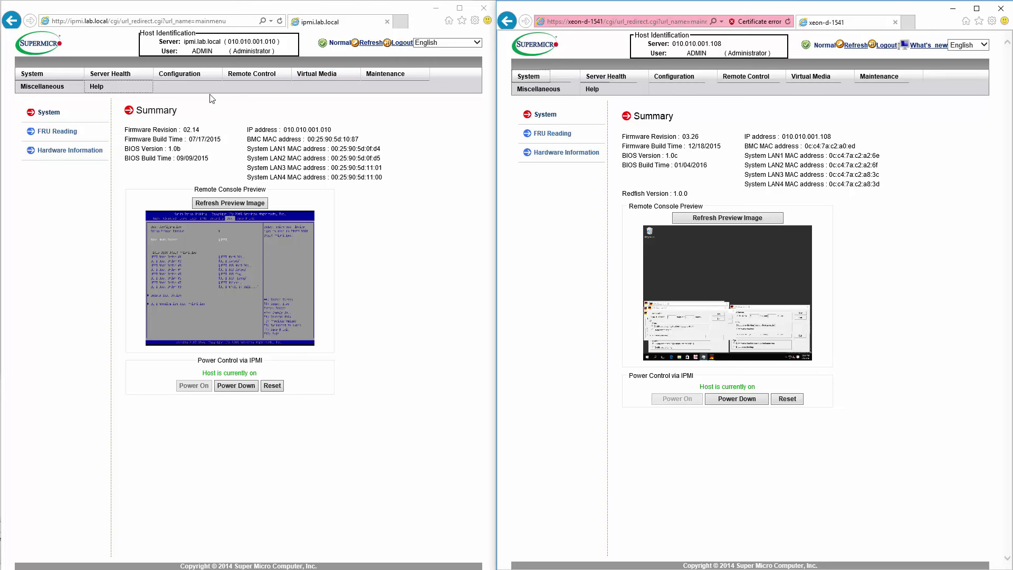
mouse_move(113, 73)
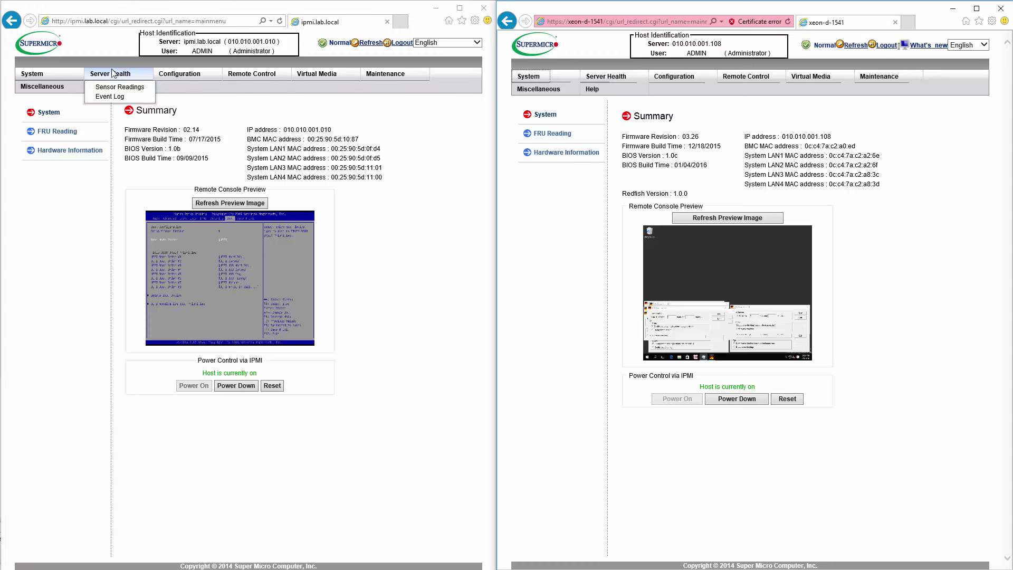
Step: Open Configuration in both windows, then xeon-d-1541's Syslog settings and ipmi.lab.local's Toggle SUM licensed checking page
mouse_move(65, 89)
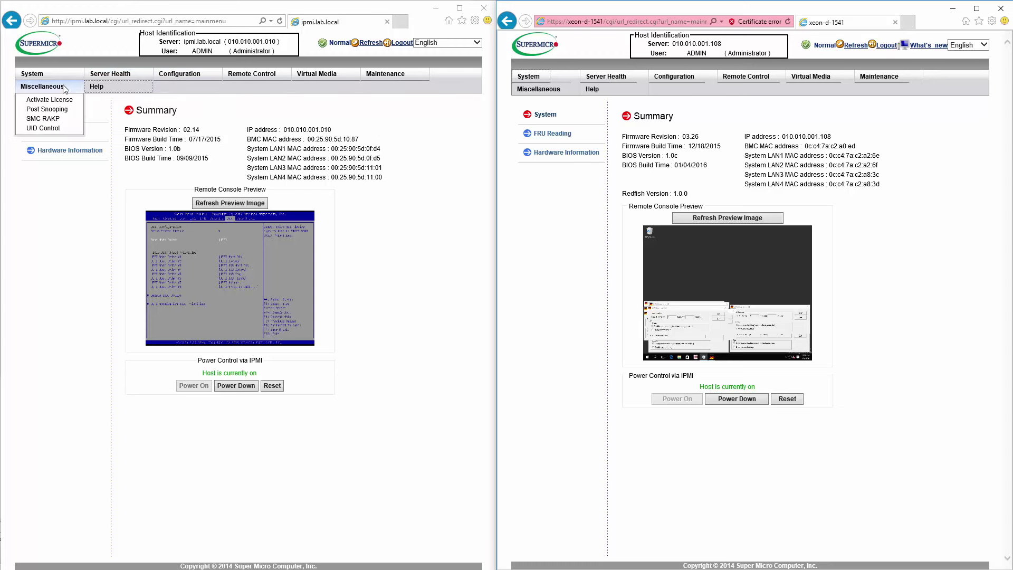
left_click(180, 73)
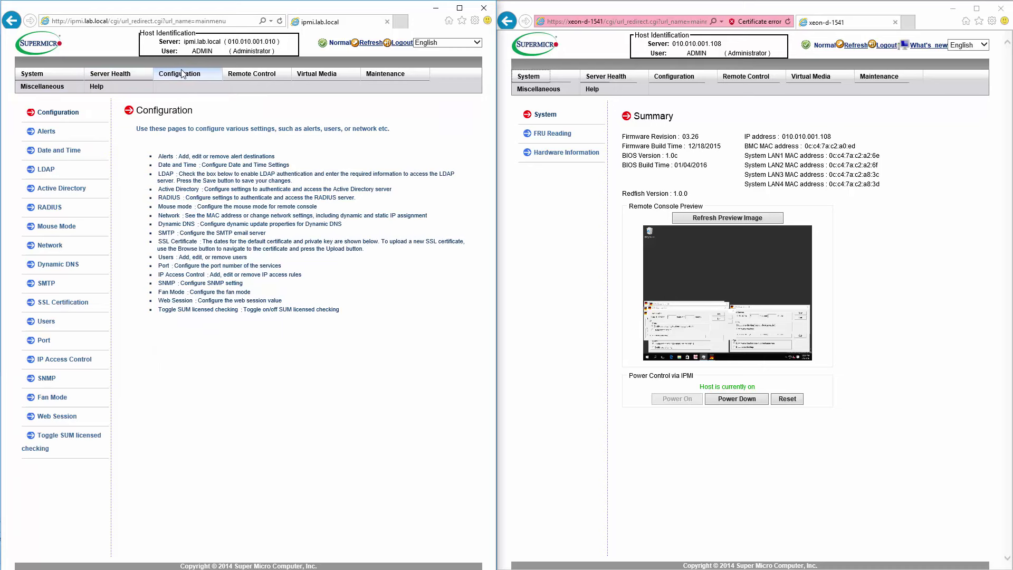
left_click(669, 77)
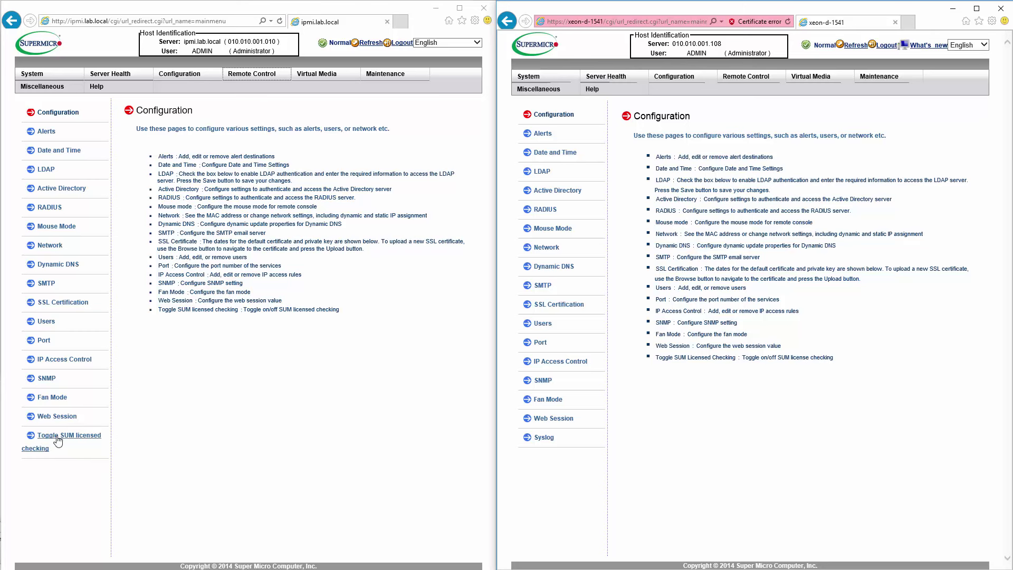
left_click(543, 438)
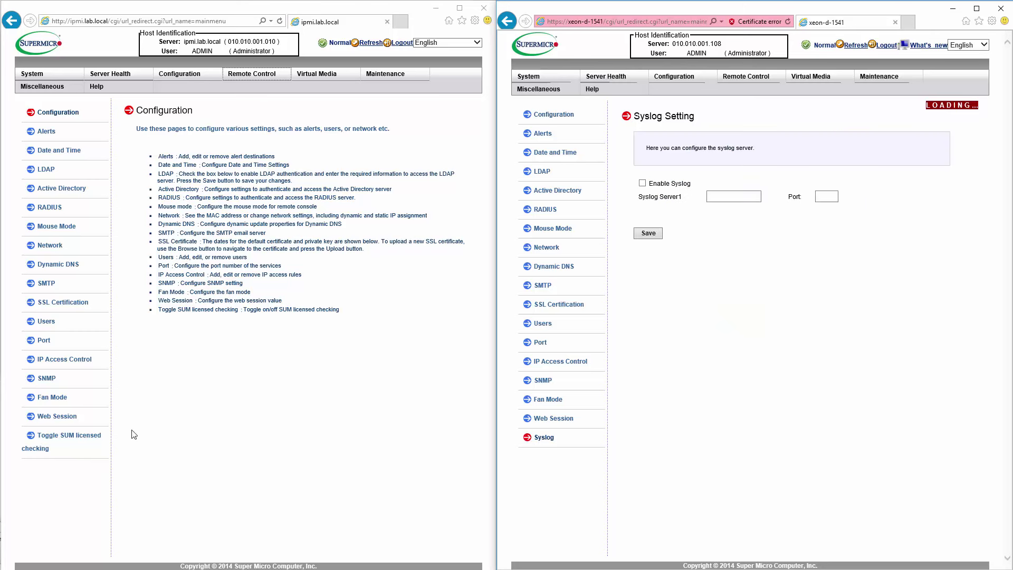
left_click(69, 435)
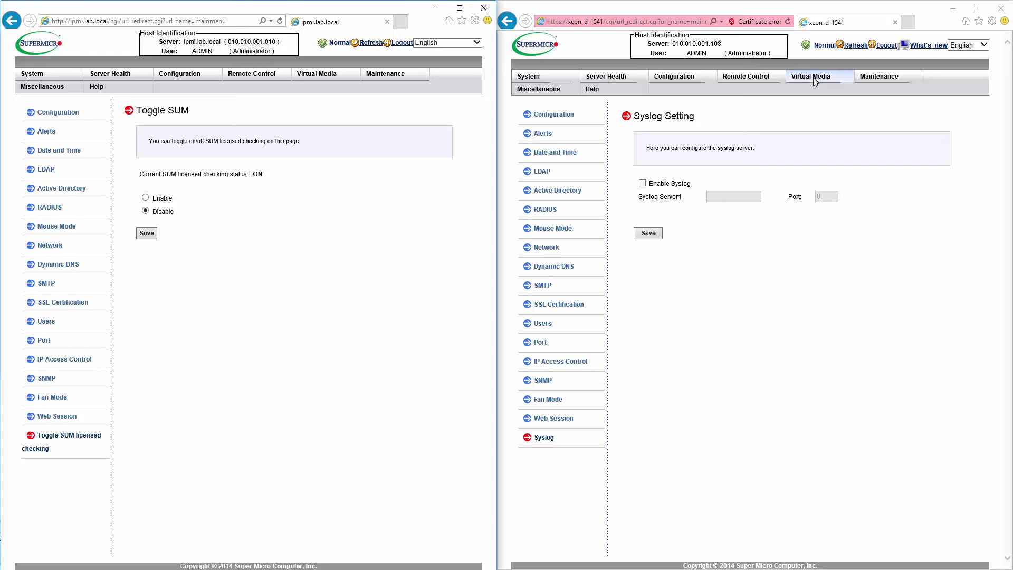
Step: Open the IPMI Configuration page under Maintenance on both servers
mouse_move(814, 80)
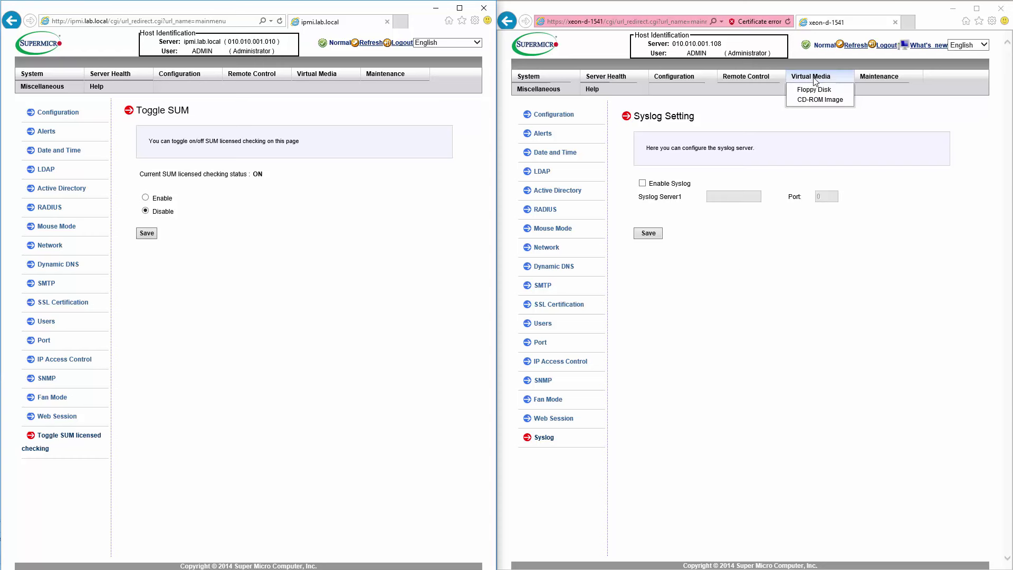
left_click(877, 78)
mouse_move(878, 78)
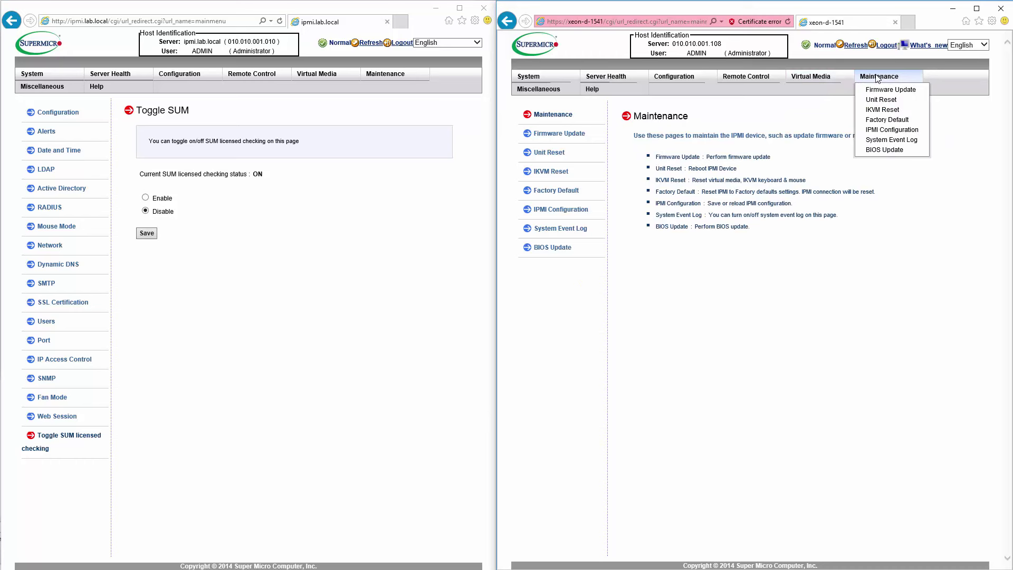
left_click(889, 131)
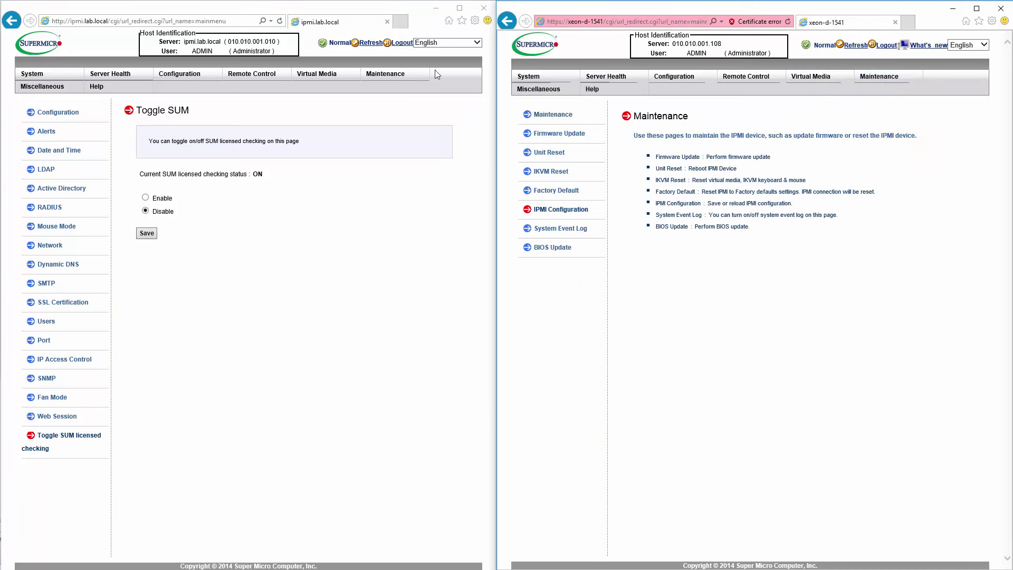
left_click(385, 74)
left_click(400, 127)
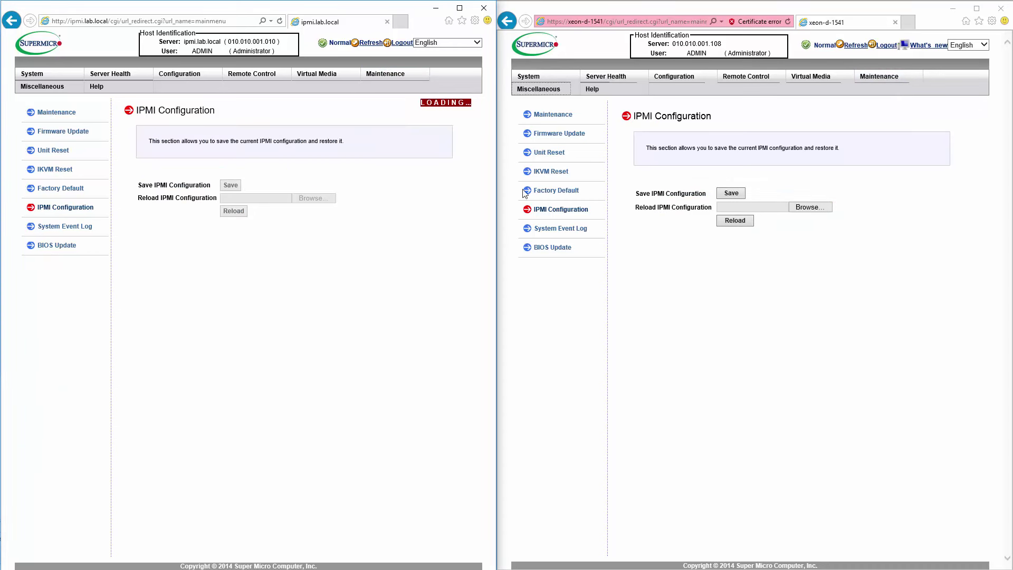
Step: Compare both servers' System Event Logs, return both to Maintenance, then minimize ipmi.lab.local's window
left_click(65, 226)
left_click(546, 229)
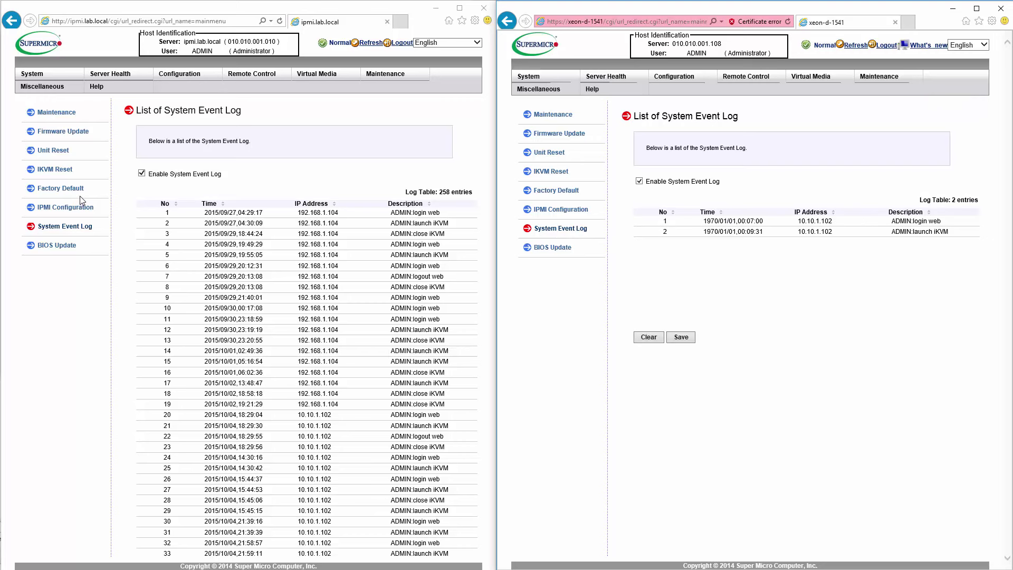
left_click(58, 112)
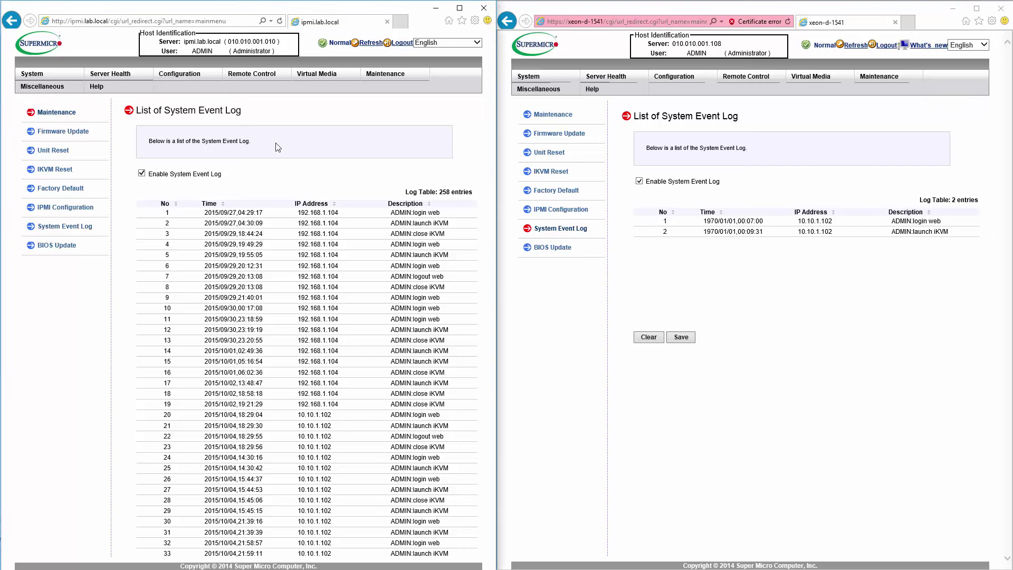
left_click(549, 114)
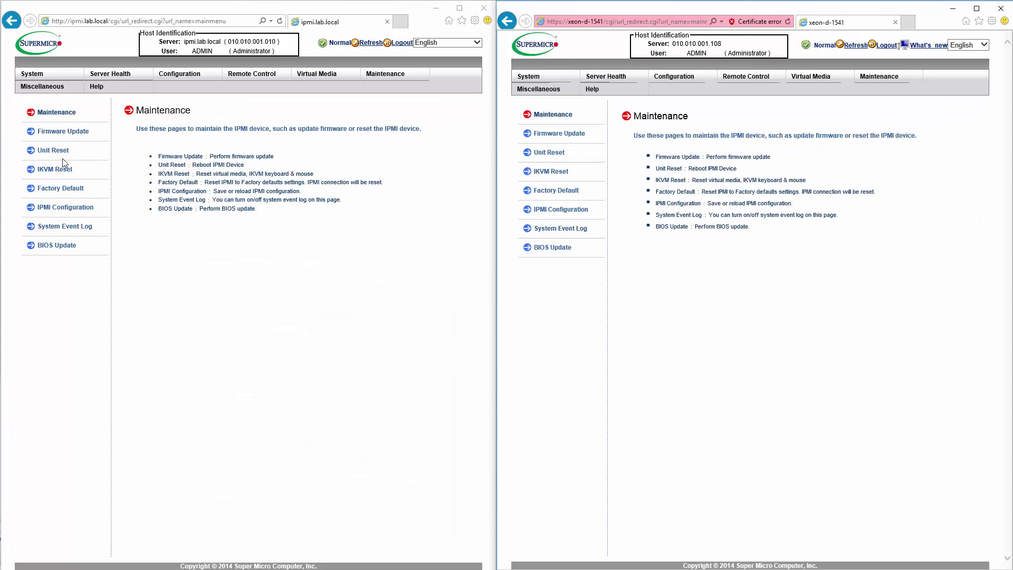
left_click(46, 86)
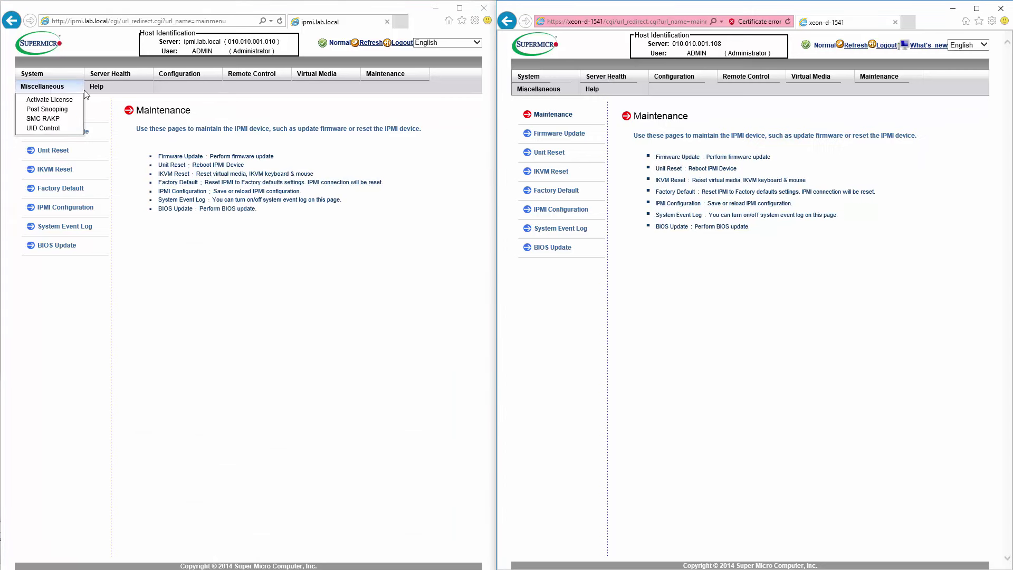
left_click(436, 8)
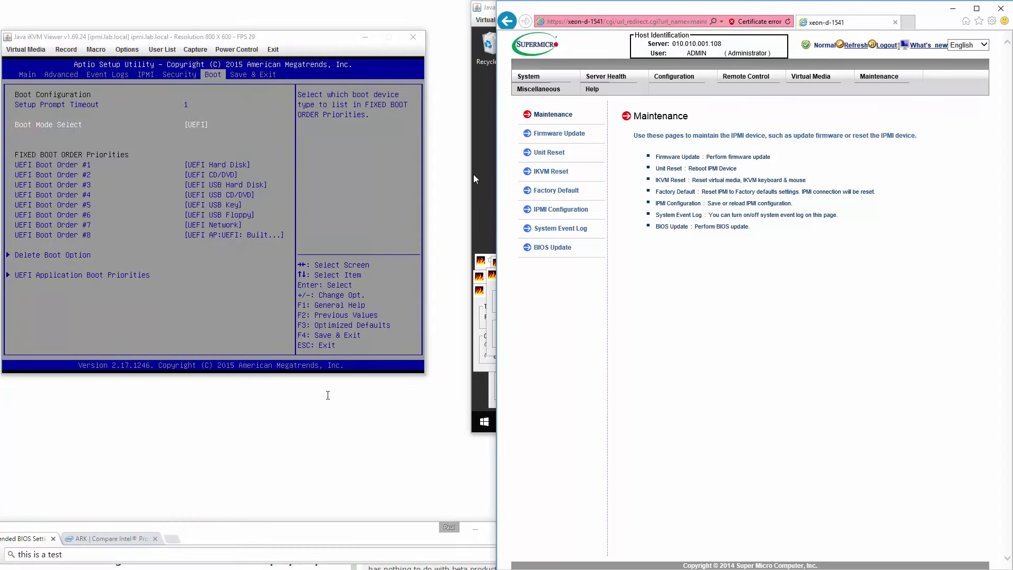
Step: Show ipmi.lab.local's Sensor Readings and move xeon-d-1541's iKVM console beside it
key("alt+Tab")
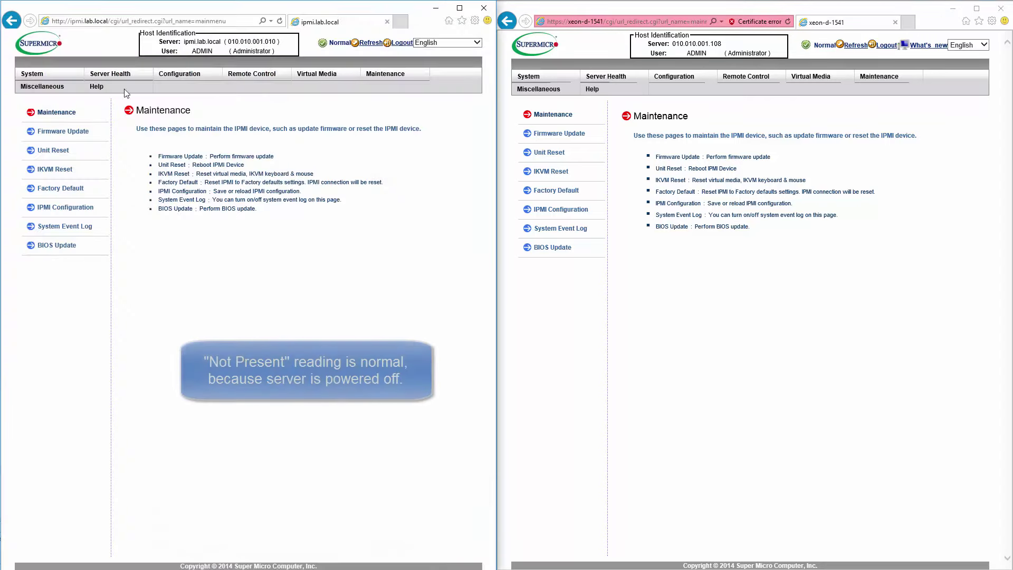
left_click(109, 74)
left_click(50, 135)
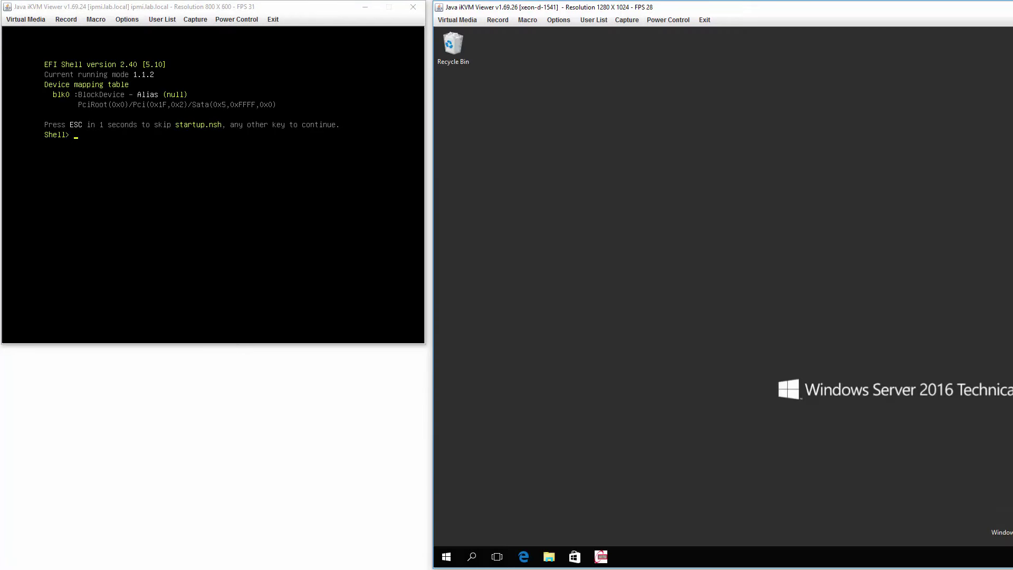
left_click_drag(980, 11, 882, 9)
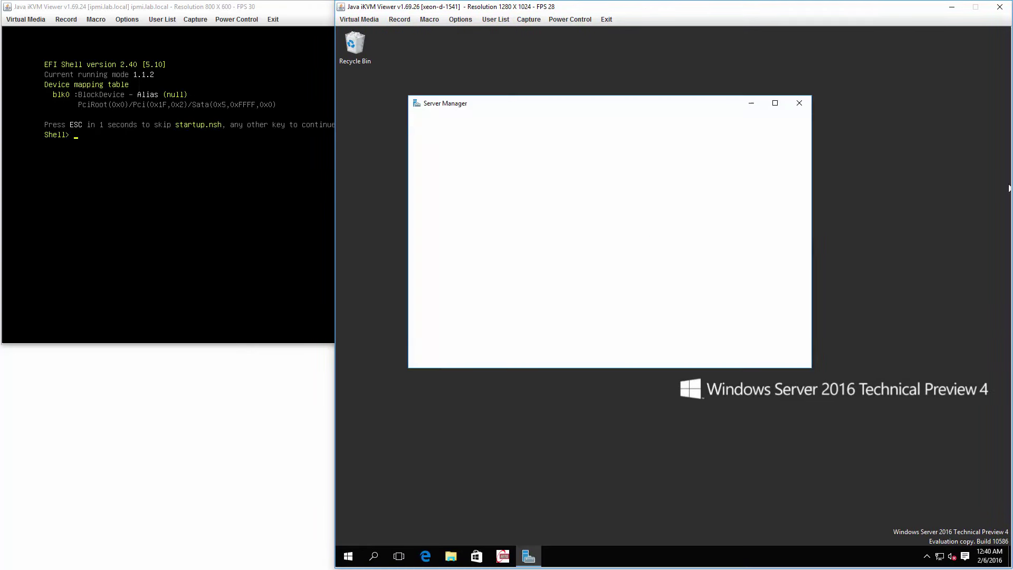